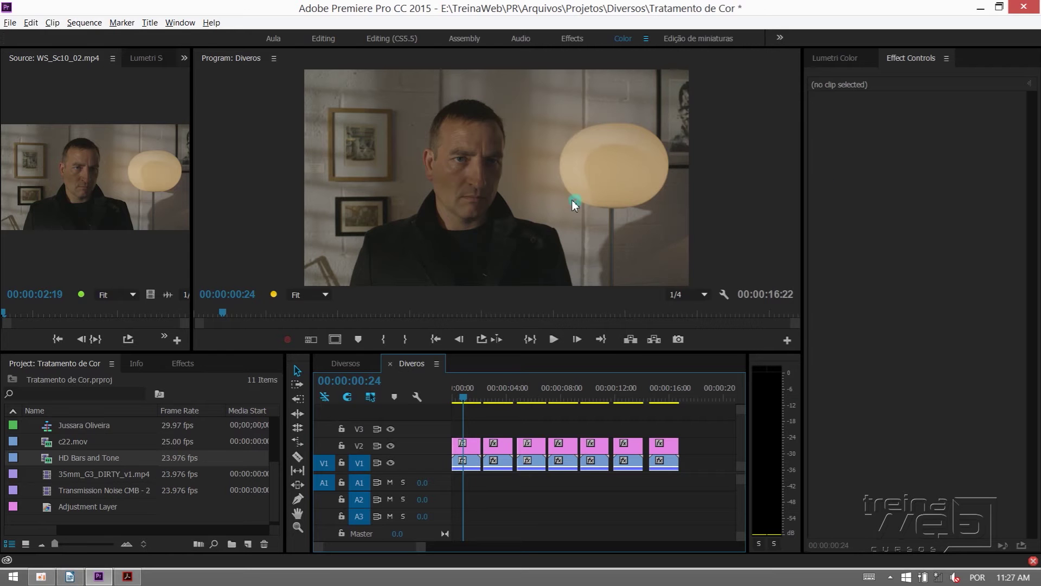
In the first Diversos sequence, go to the bass player shot at 00:48:07 and select MVI_5669.
left_click(358, 362)
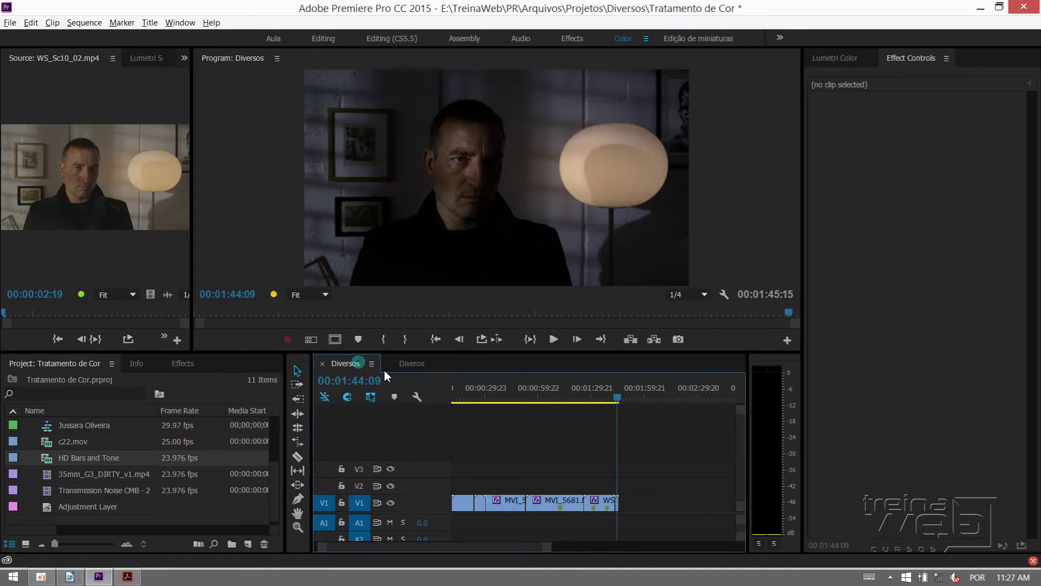
left_click(598, 399)
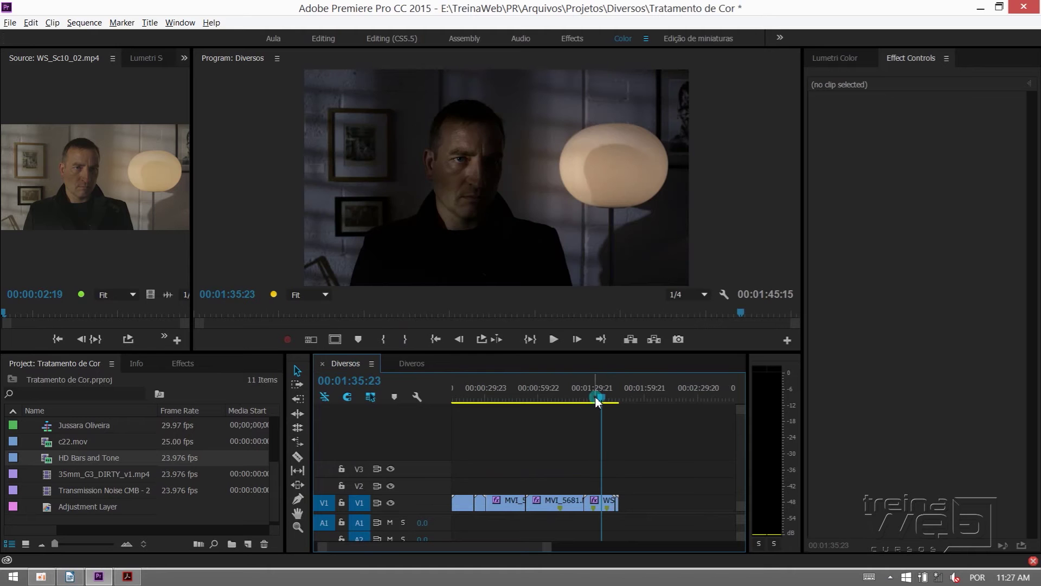
left_click_drag(596, 400, 554, 401)
left_click(553, 400)
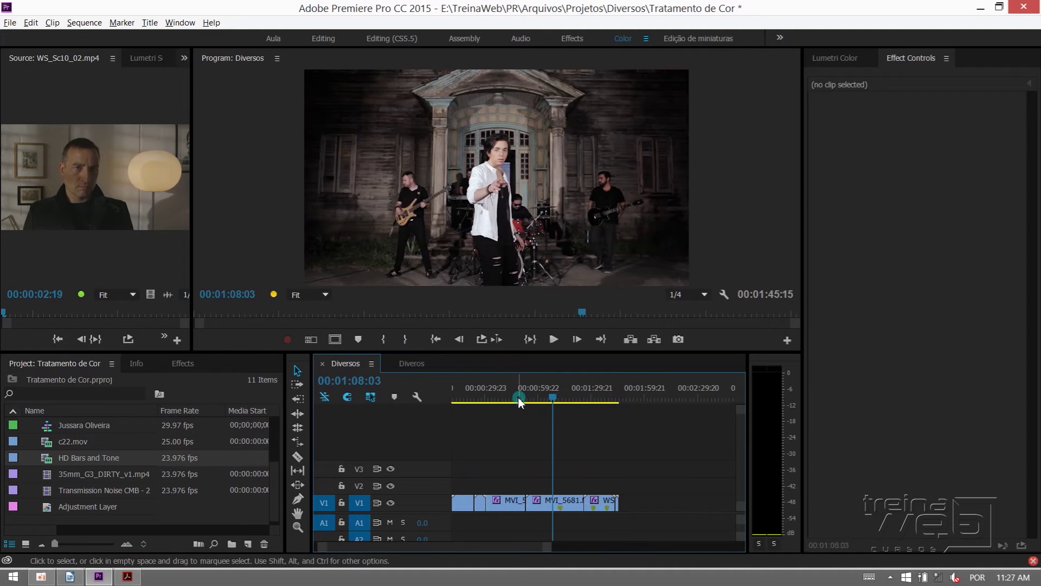
left_click(517, 400)
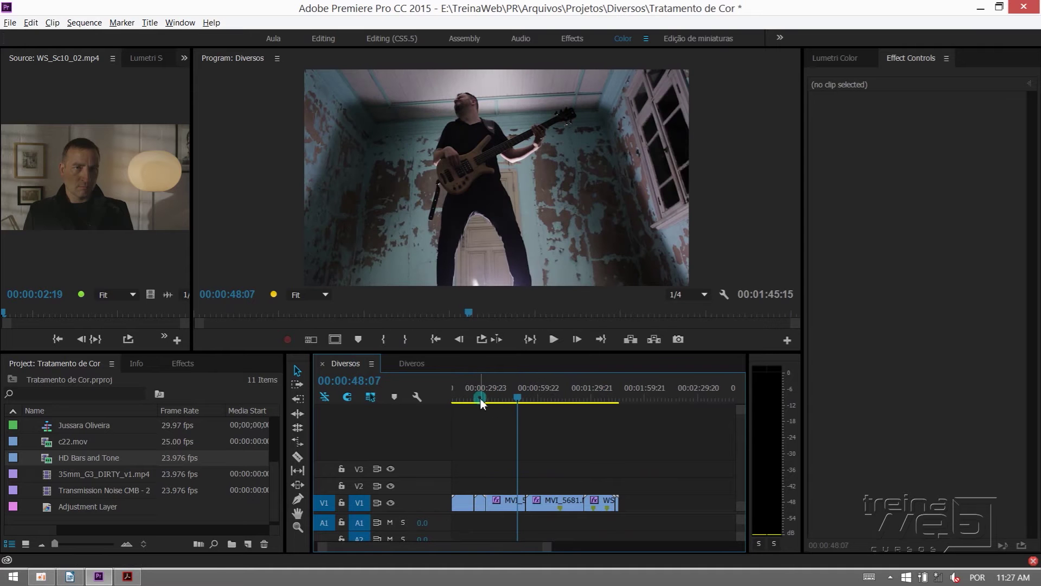
left_click(507, 501)
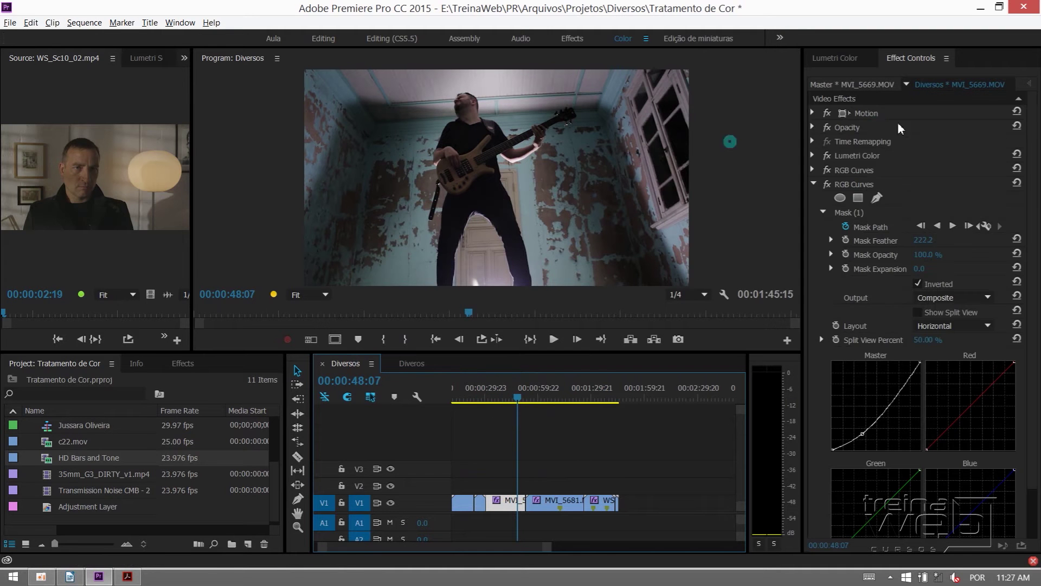
In Lumetri Color, collapse Basic Correction and expand Curves to show the Hue Saturation Curve.
left_click(814, 184)
left_click(840, 60)
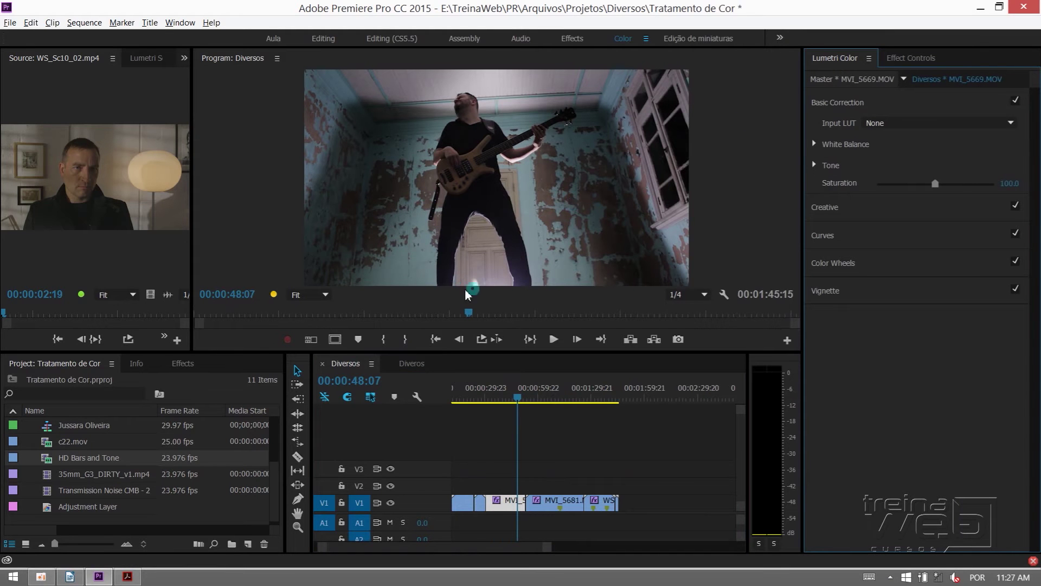
left_click(812, 106)
left_click(826, 161)
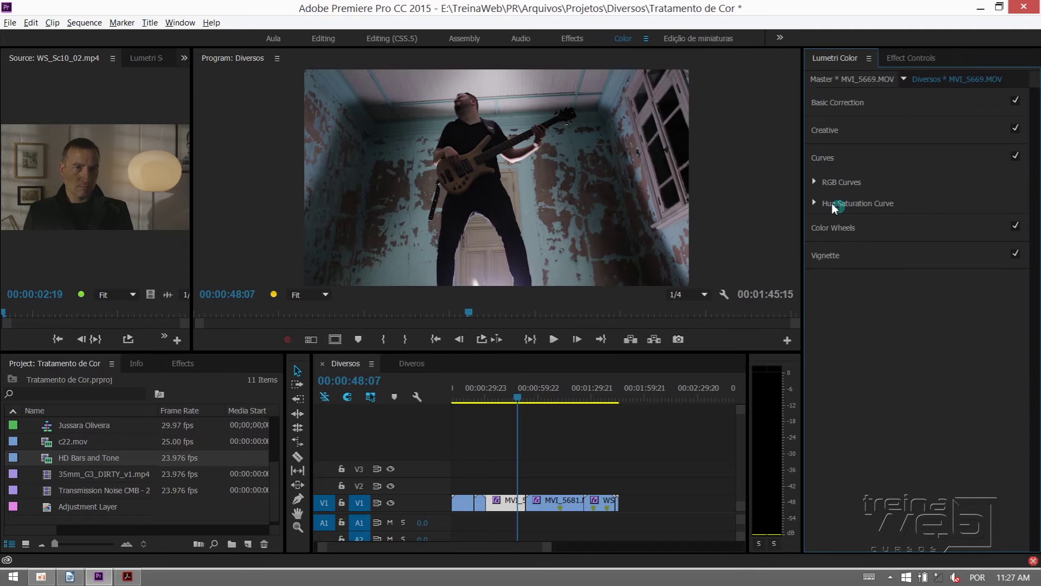
left_click(814, 202)
left_click(816, 201)
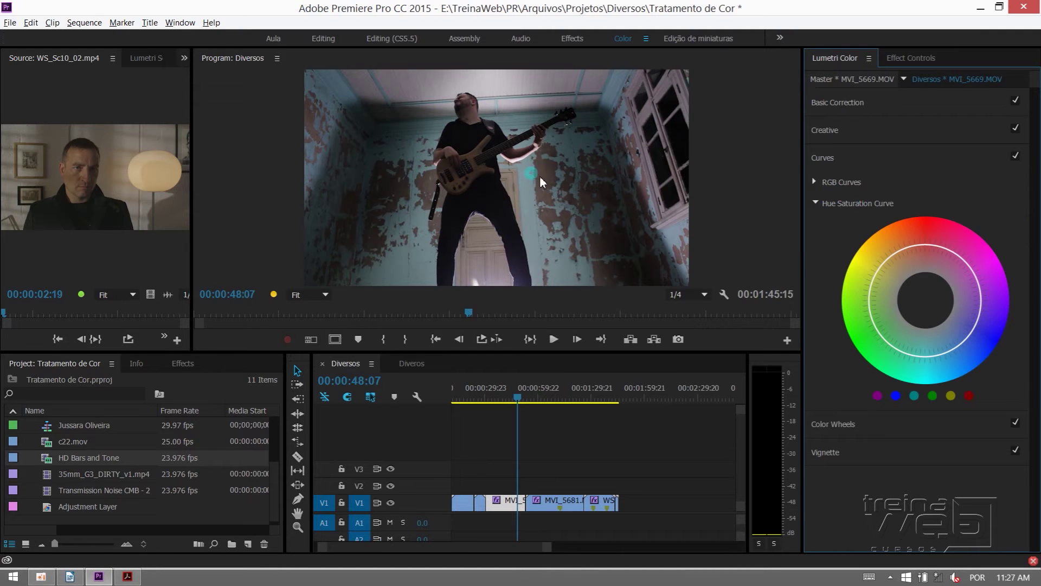
Add points on the bass clip's hue-saturation ring and pull its lower half inward to desaturate the teal walls.
left_click(944, 355)
mouse_move(916, 353)
left_mouse_down()
mouse_move(913, 387)
mouse_move(911, 324)
mouse_move(879, 337)
mouse_move(886, 318)
left_mouse_up()
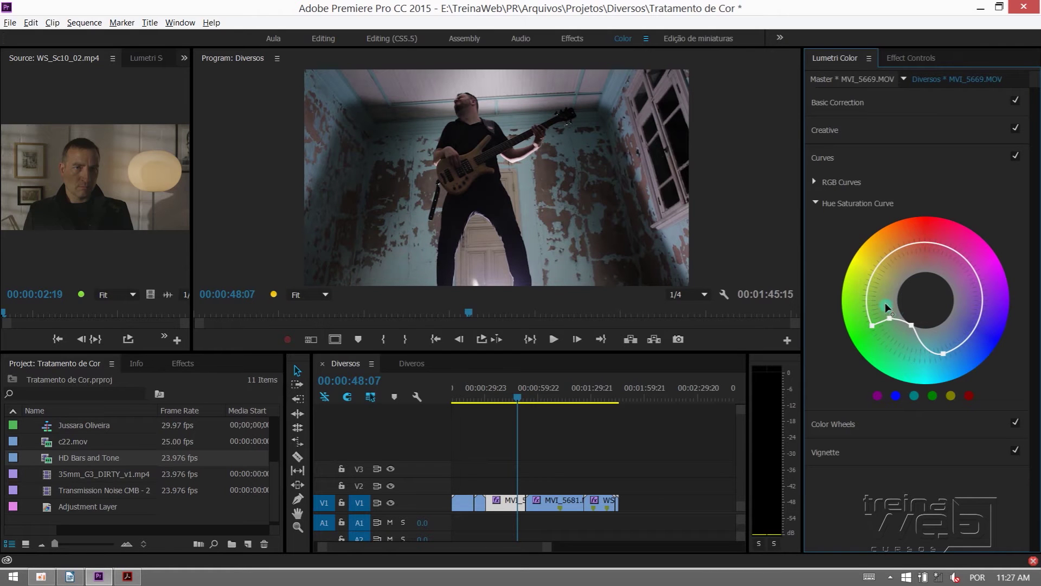
mouse_move(932, 349)
left_mouse_down()
mouse_move(935, 330)
mouse_move(957, 350)
left_mouse_up()
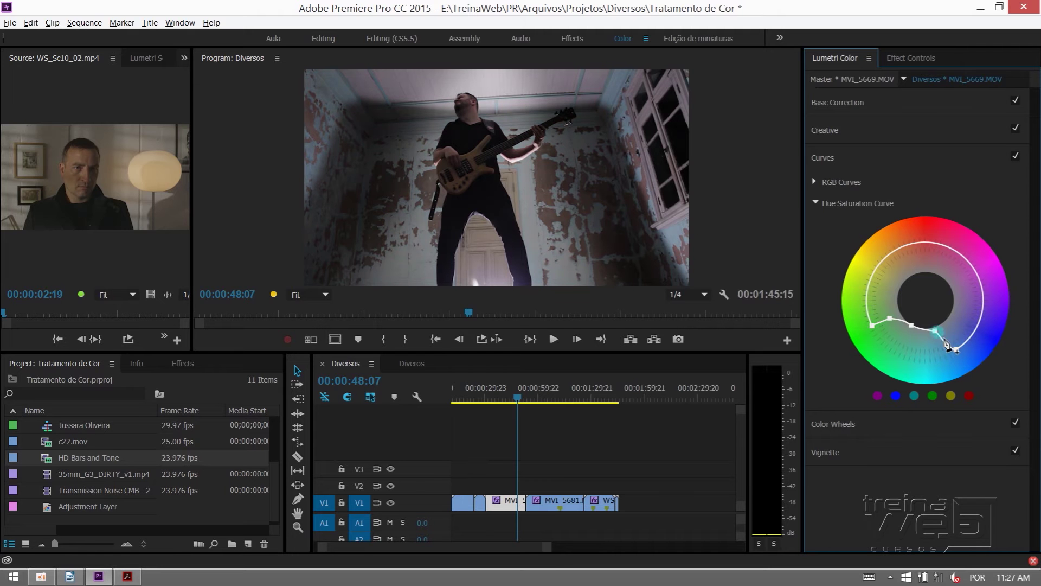
mouse_move(947, 333)
left_mouse_down()
mouse_move(941, 327)
mouse_move(959, 340)
mouse_move(953, 321)
left_mouse_up()
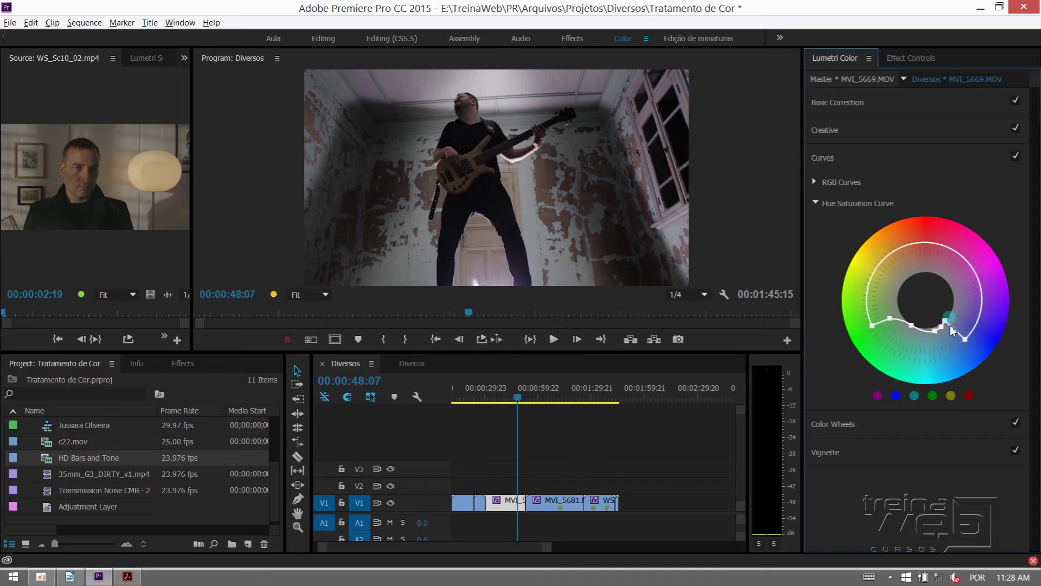
left_click(964, 339)
left_click(904, 321)
left_click_drag(892, 316, 900, 314)
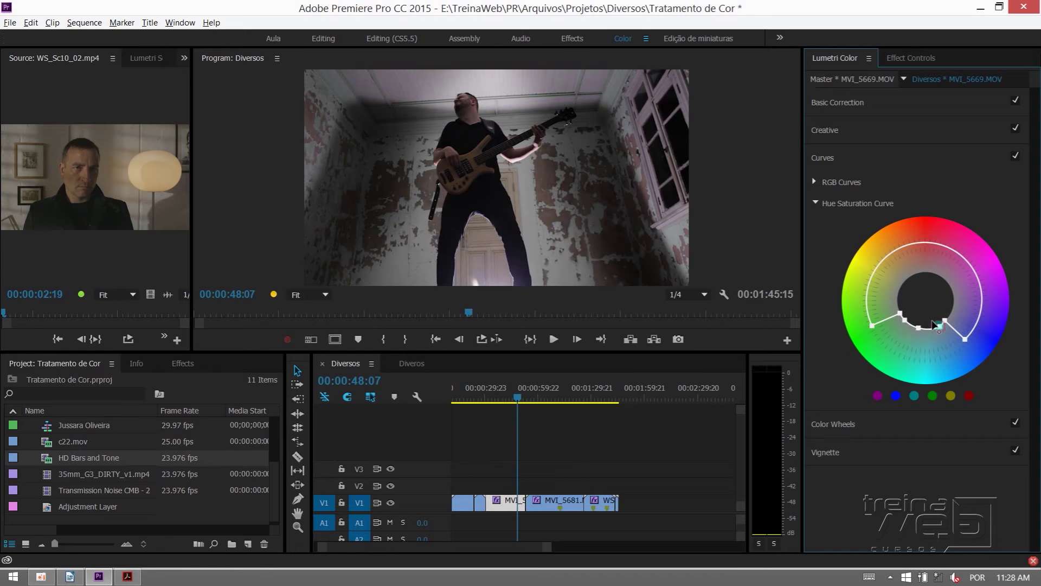
left_click(932, 327)
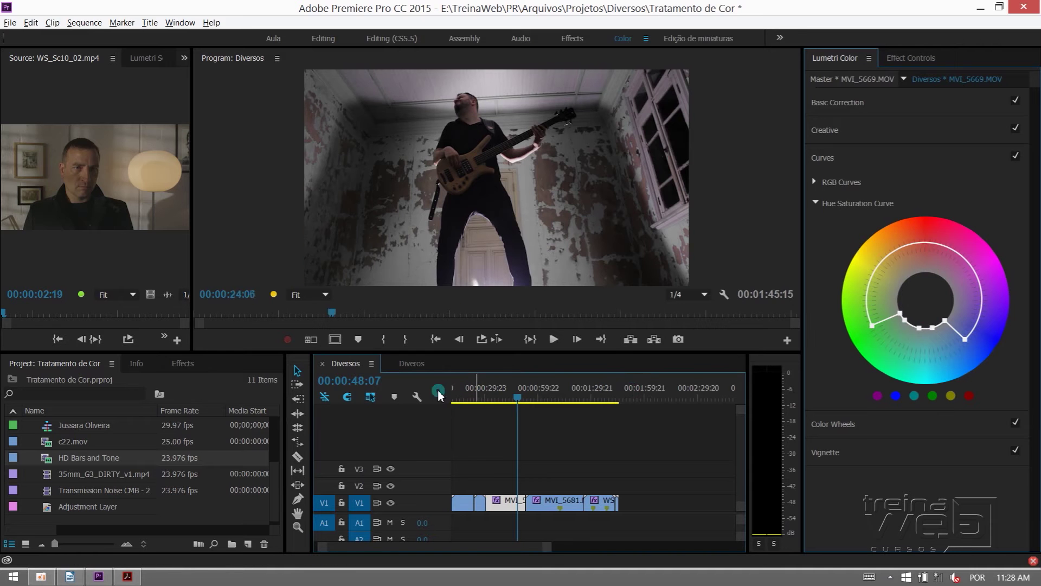
left_click(455, 395)
On the dog clip, add two top points to the hue-saturation curve and pull one outward to boost orange.
key("=")
left_click_drag(539, 395, 508, 397)
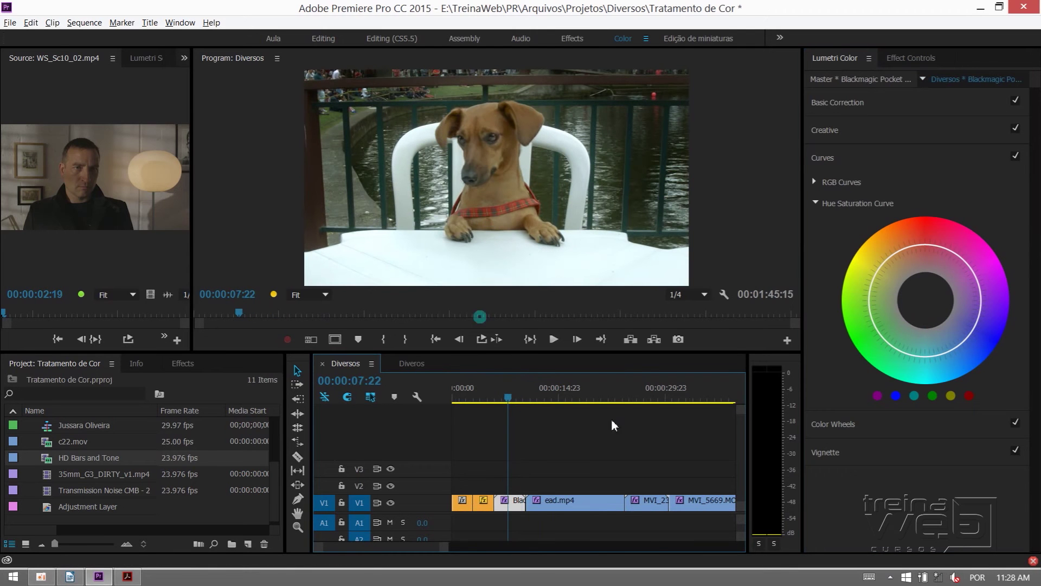
left_click(944, 249)
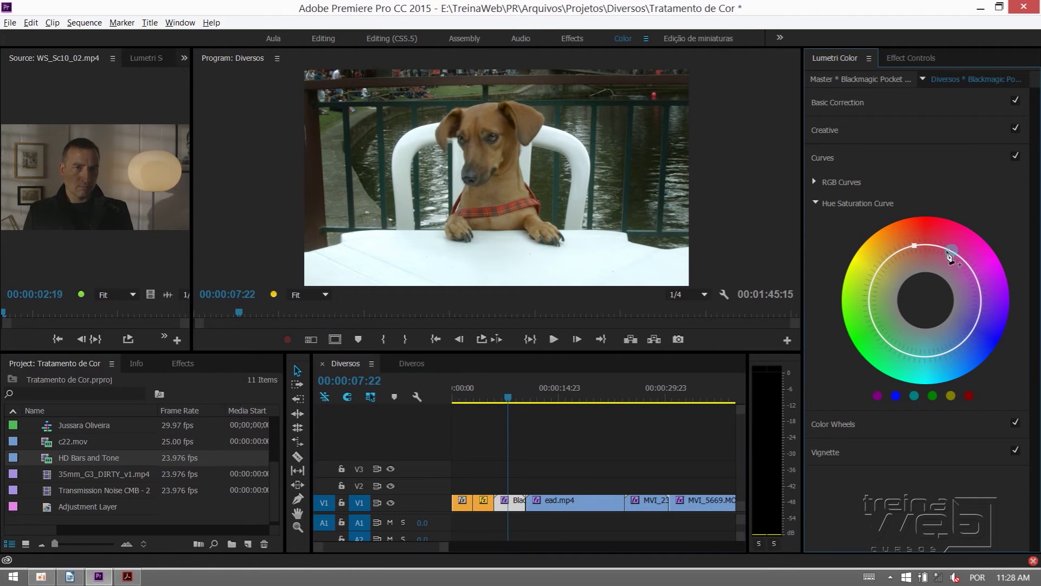
left_click(929, 246)
mouse_move(928, 245)
left_mouse_down()
mouse_move(925, 220)
mouse_move(916, 264)
mouse_move(930, 269)
mouse_move(909, 219)
left_mouse_up()
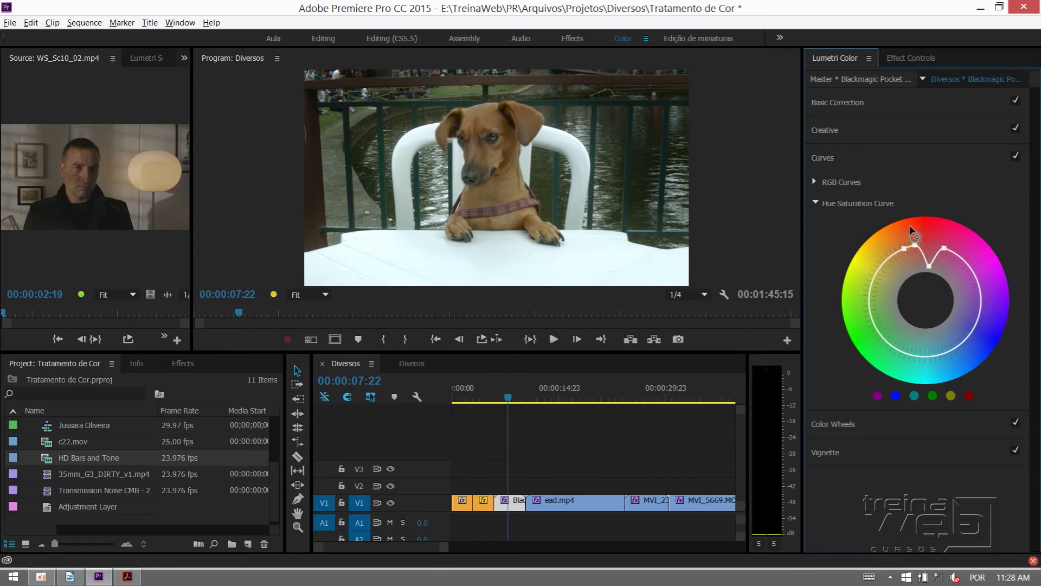
Show the vectorscope beside the program view, then flatten the dip and soften the orange peak.
left_click(146, 58)
left_click_drag(191, 116, 342, 116)
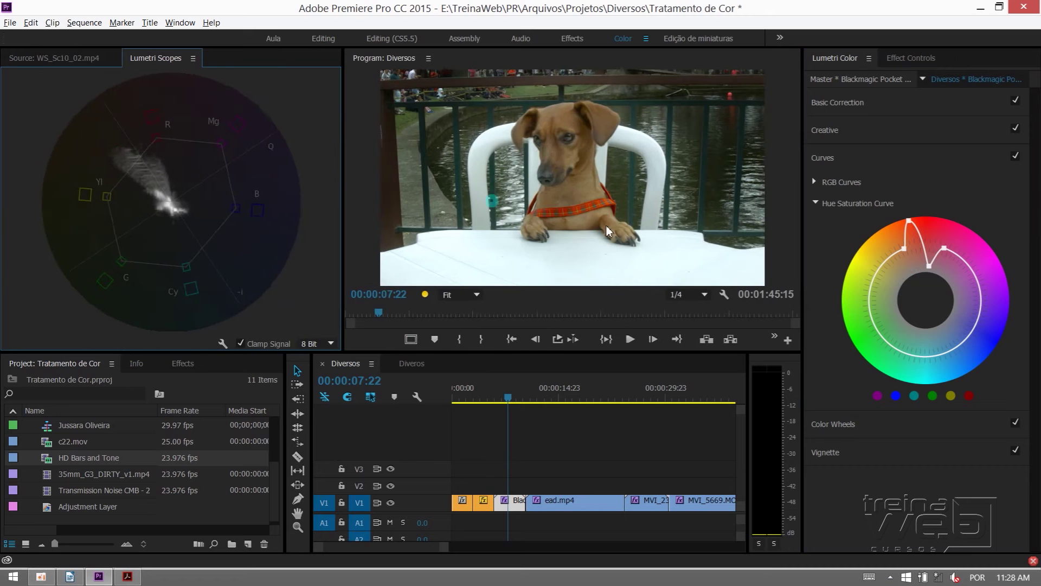
mouse_move(929, 266)
left_mouse_down()
mouse_move(932, 220)
mouse_move(907, 247)
left_mouse_up()
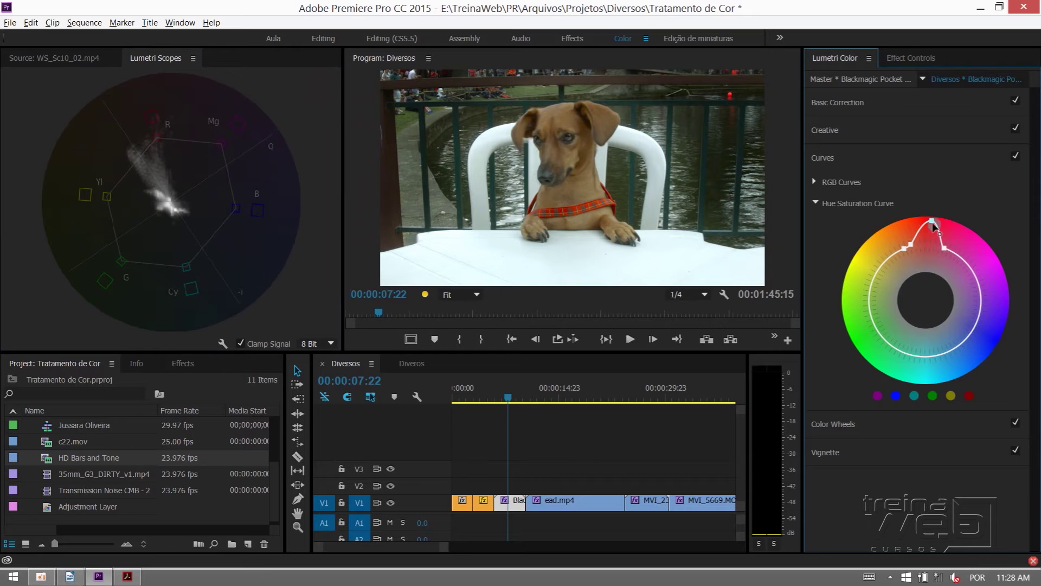
mouse_move(931, 221)
left_mouse_down()
mouse_move(926, 239)
mouse_move(927, 216)
left_mouse_up()
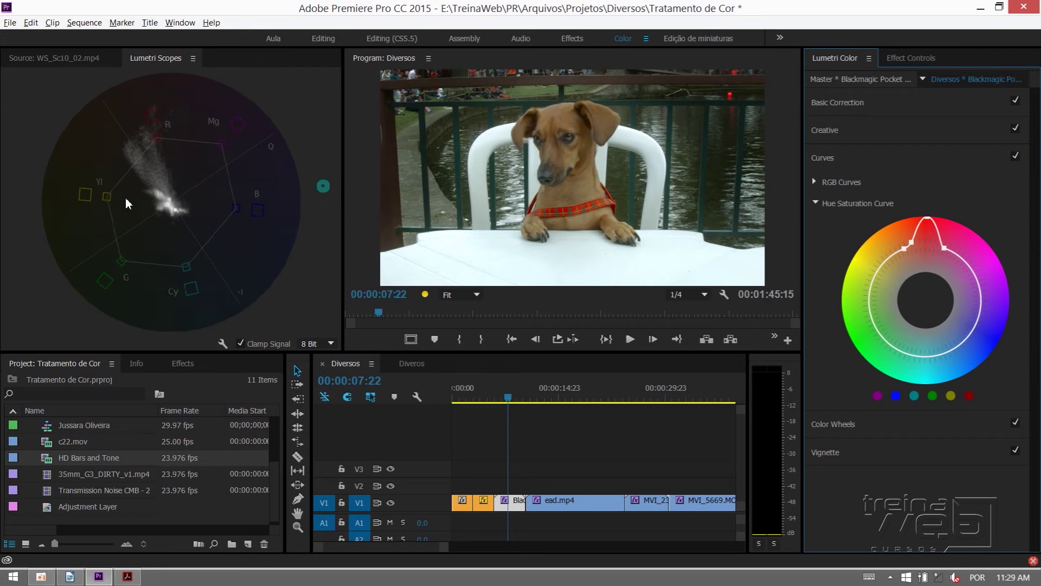
Move the playhead to the MVI_2345 lab shot at 00:00:27:09.
left_click(566, 401)
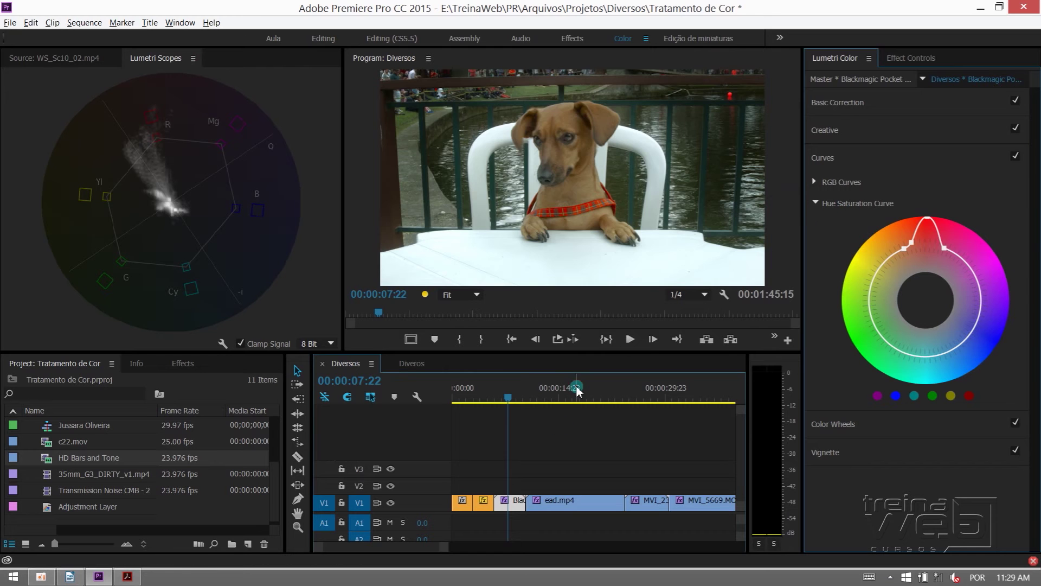
left_click(630, 401)
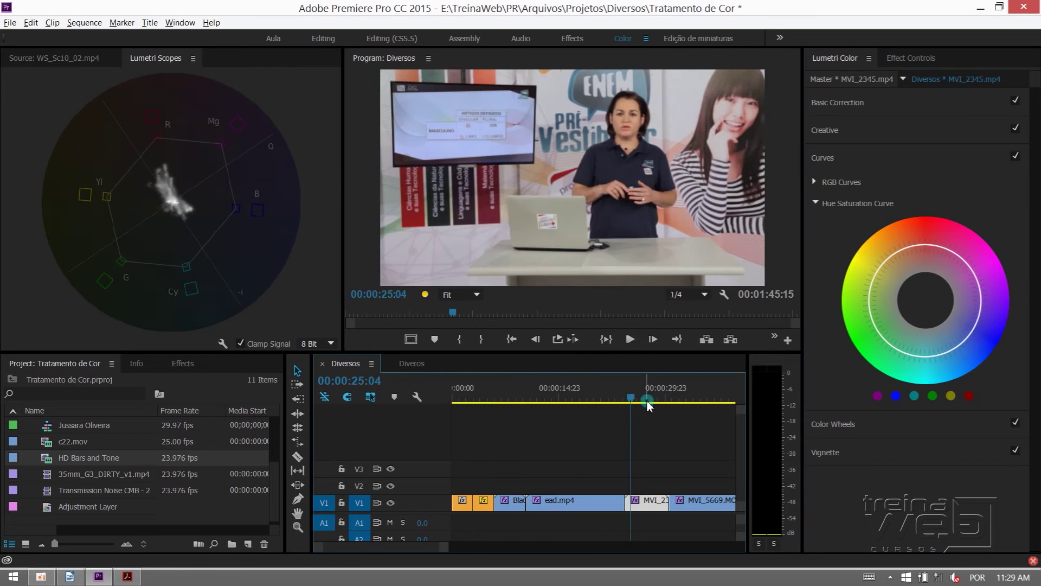
left_click(691, 400)
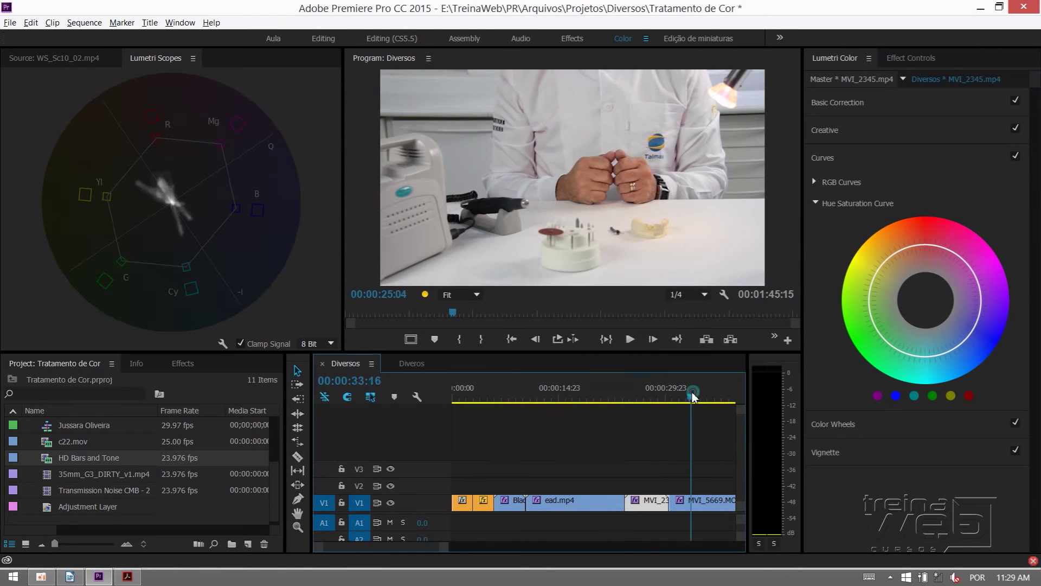
left_click(646, 395)
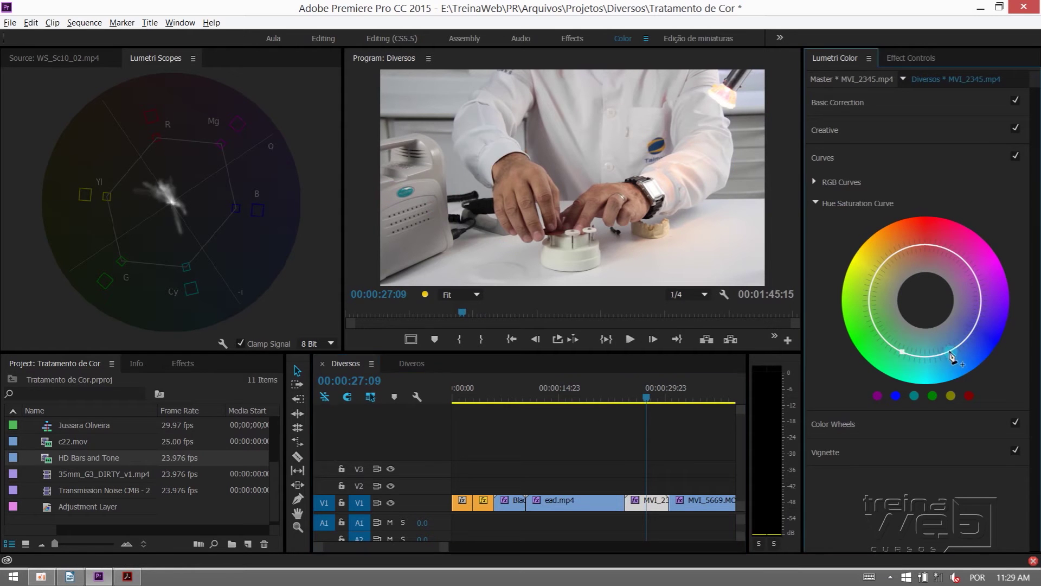
Pinch the lab clip's hue-saturation curve inward at the bottom and pull the right and upper-left outward.
left_click_drag(925, 356, 923, 323)
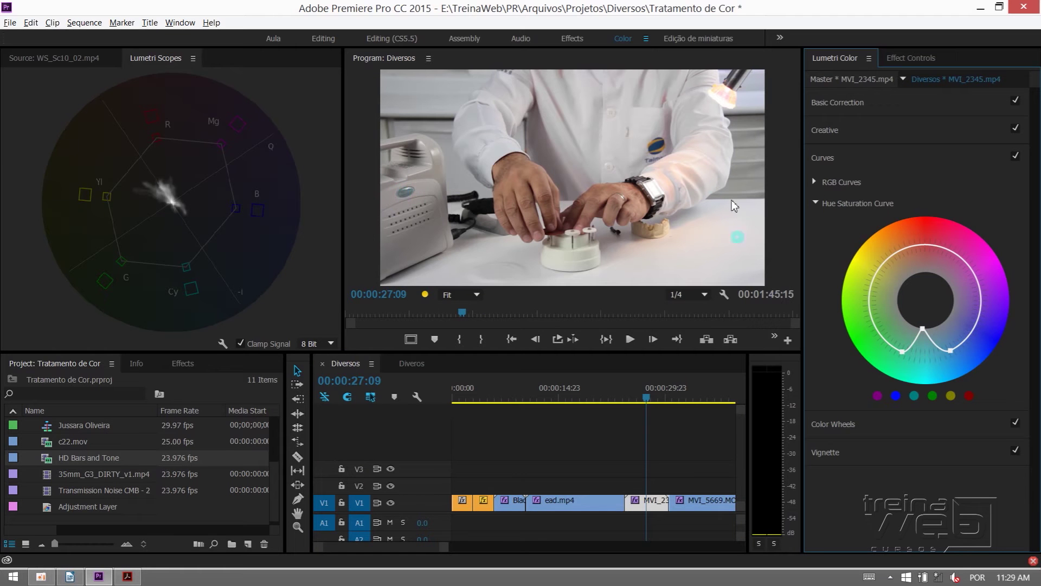
left_click(975, 329)
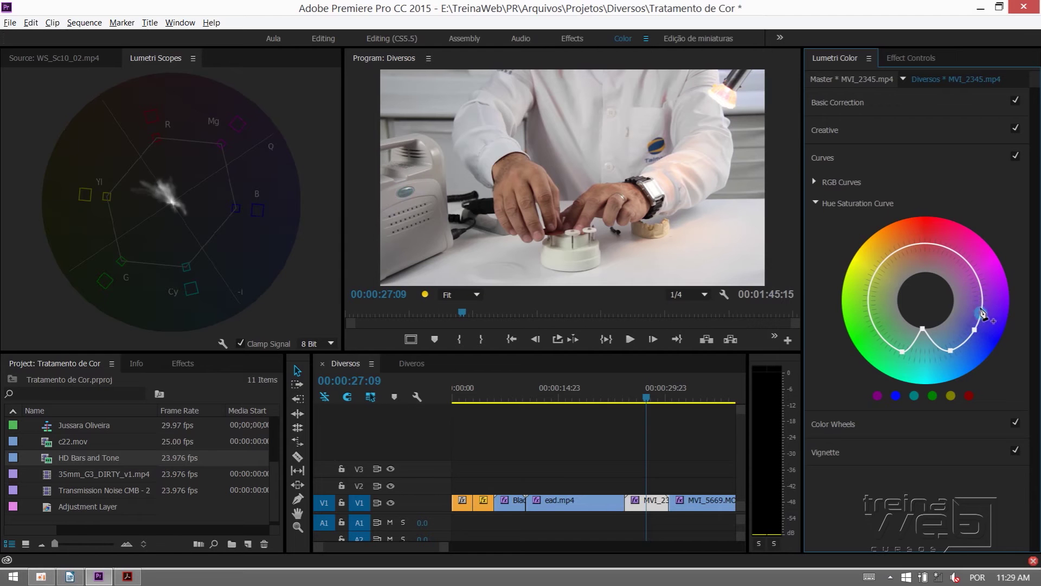
left_click(982, 305)
left_click_drag(977, 330, 998, 339)
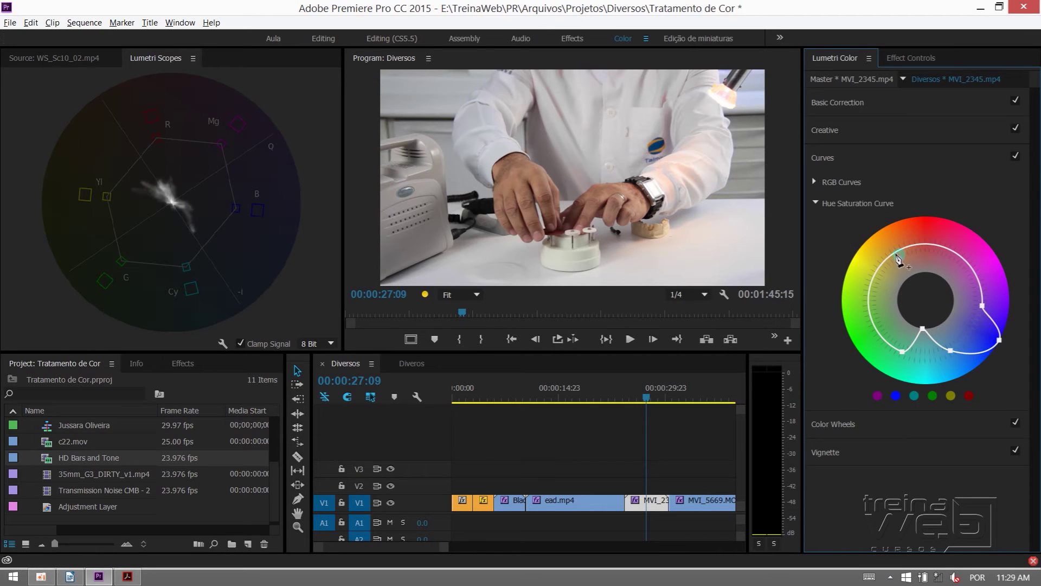
left_click(936, 245)
mouse_move(911, 248)
left_mouse_down()
mouse_move(903, 236)
mouse_move(920, 264)
mouse_move(900, 243)
left_mouse_up()
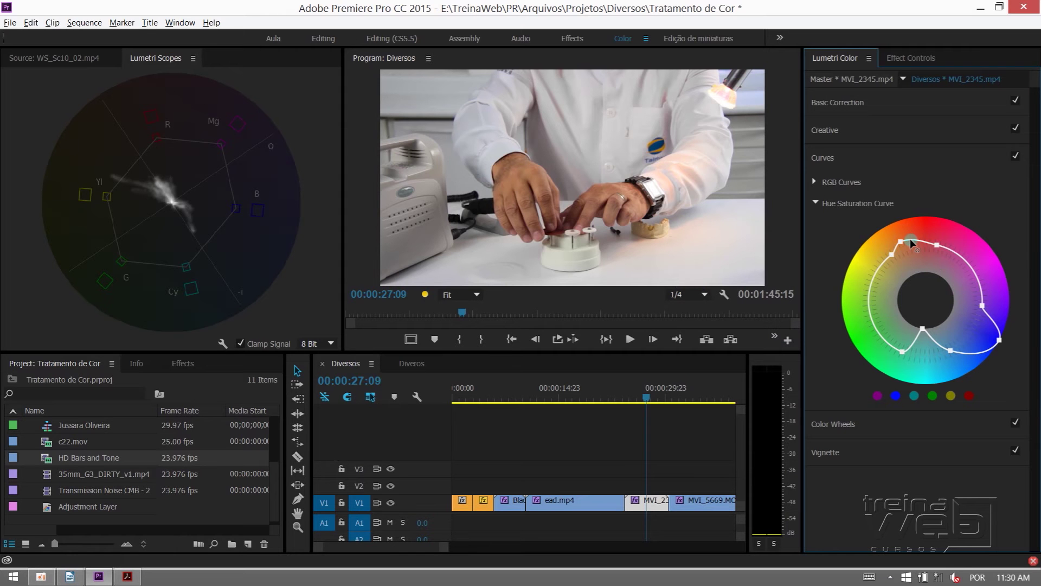
scroll(87, 461, "up", 2)
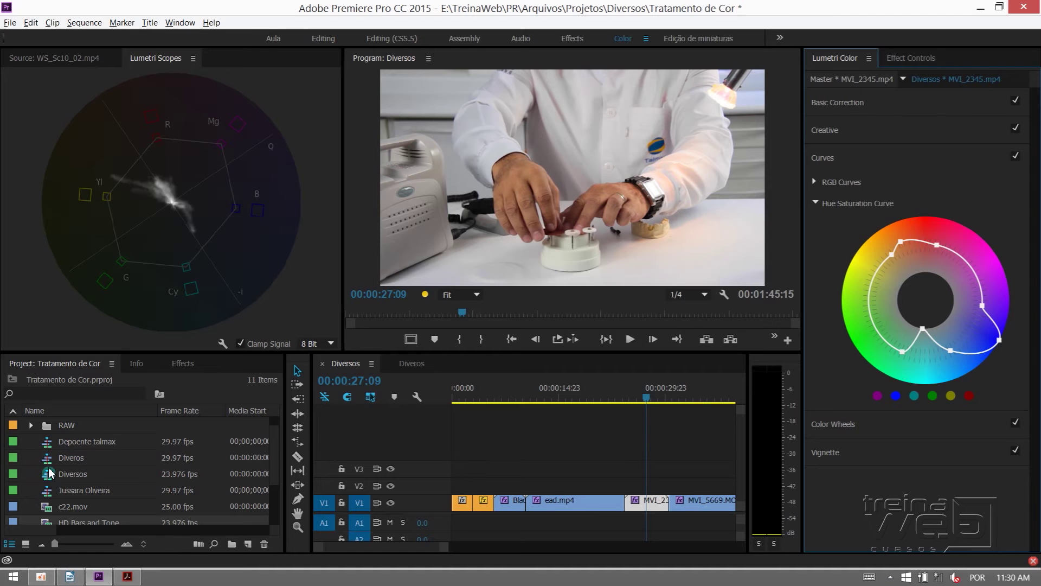
double_click(49, 441)
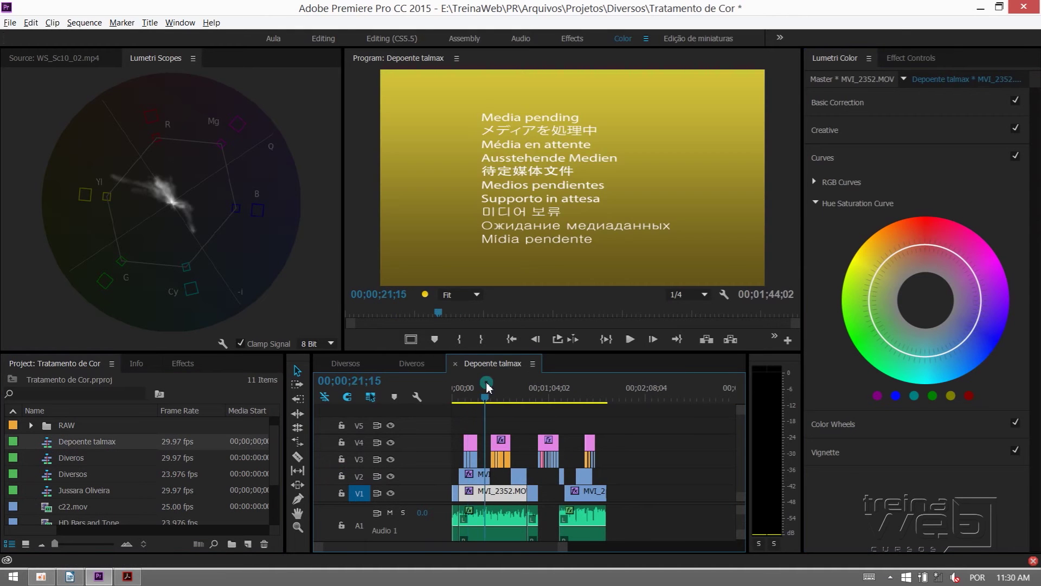
key("equal")
key("equal")
key("equal")
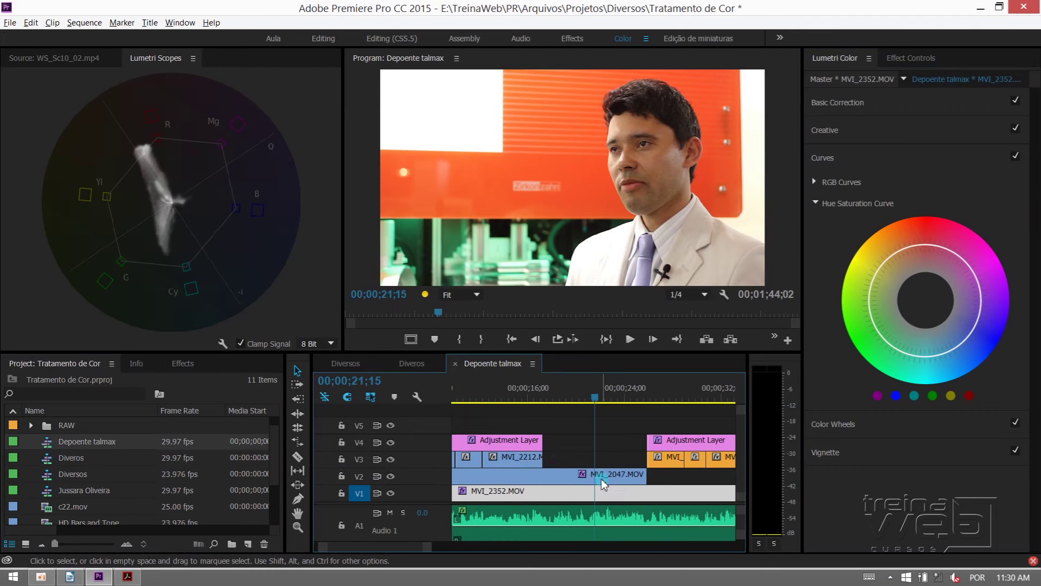
left_click(602, 480)
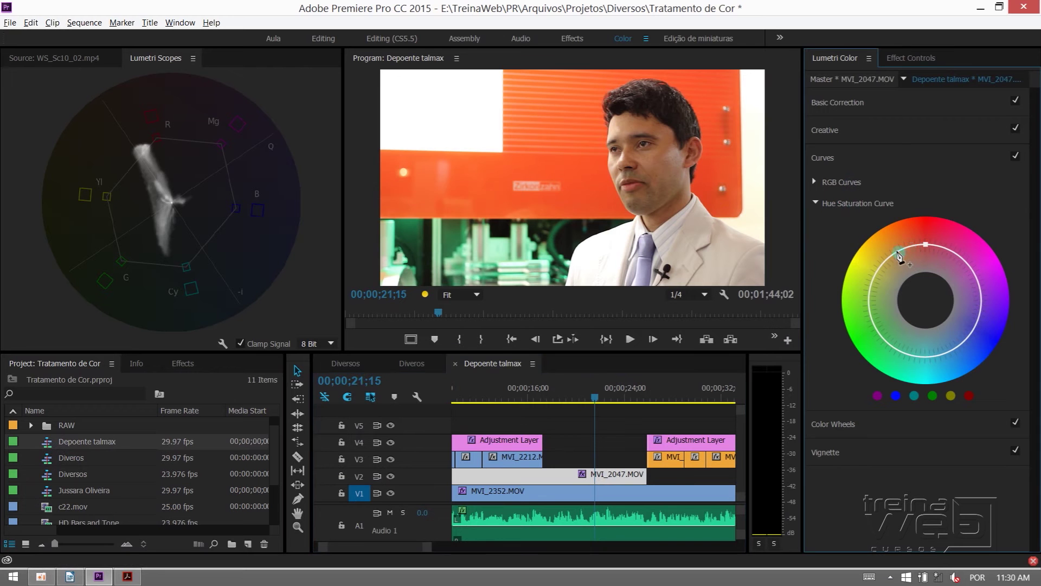
mouse_move(913, 247)
left_mouse_down()
mouse_move(914, 277)
mouse_move(898, 277)
left_mouse_up()
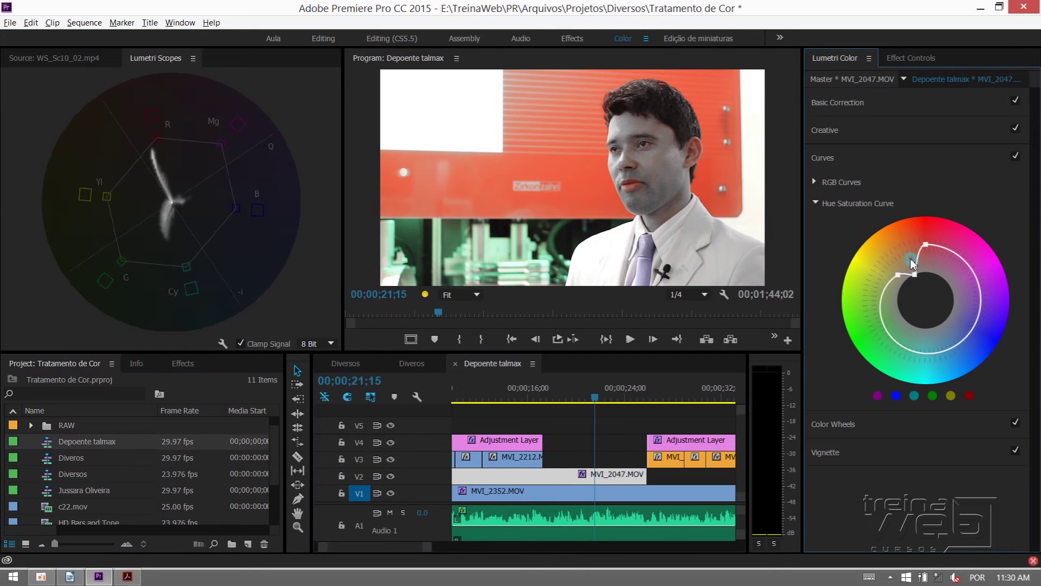
left_click_drag(915, 278, 899, 261)
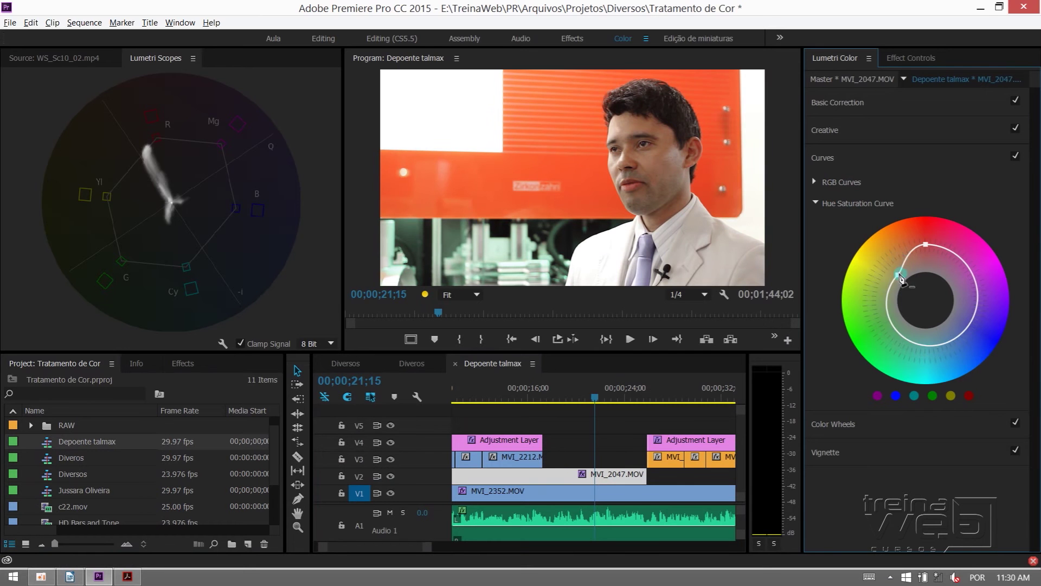
double_click(900, 260)
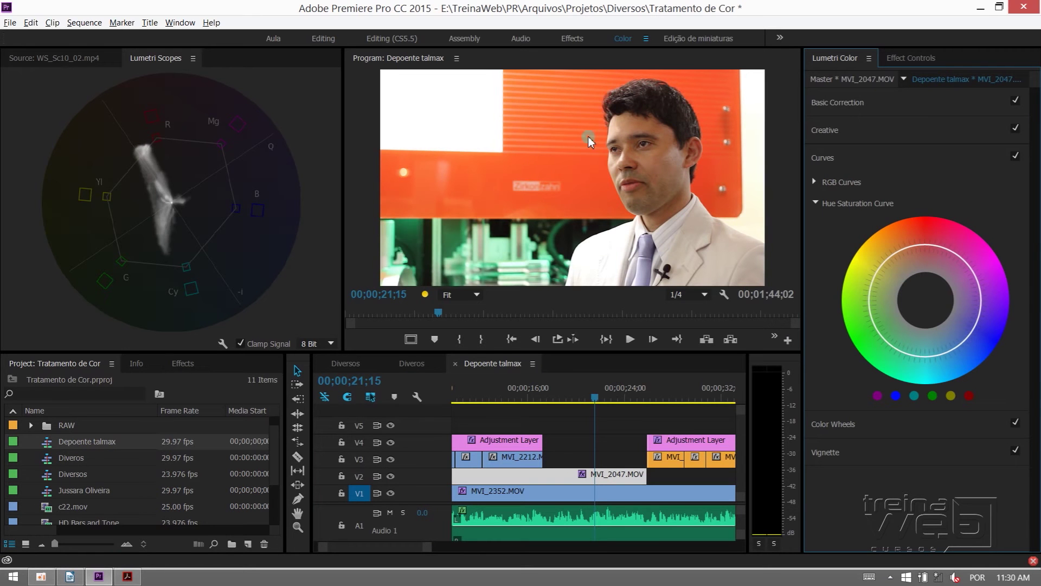
Close the Depoente talmax and Diversos sequence tabs and clear the clip selection.
left_click(457, 366)
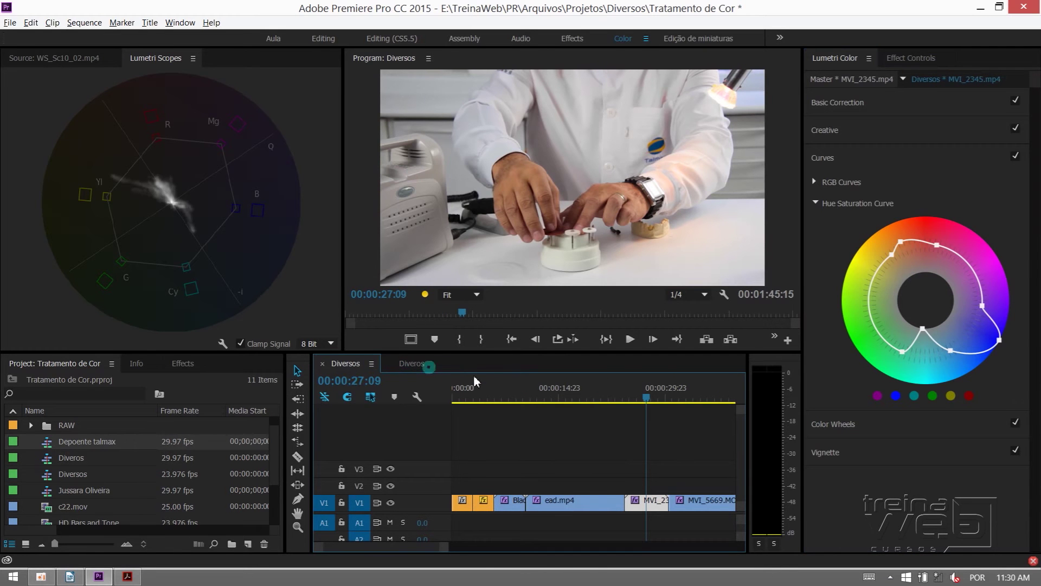
left_click(336, 367)
left_click(324, 365)
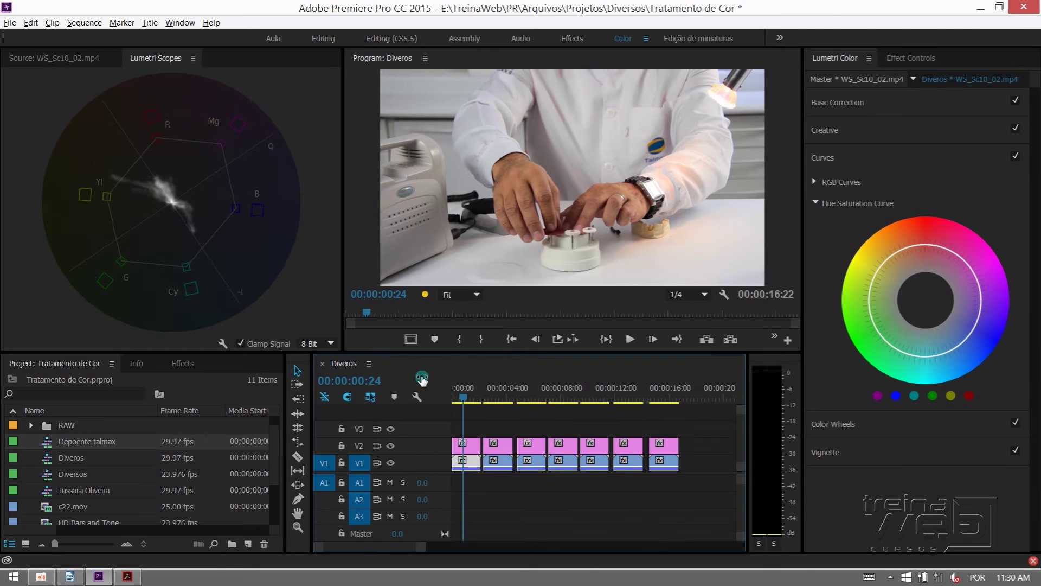
left_click(516, 414)
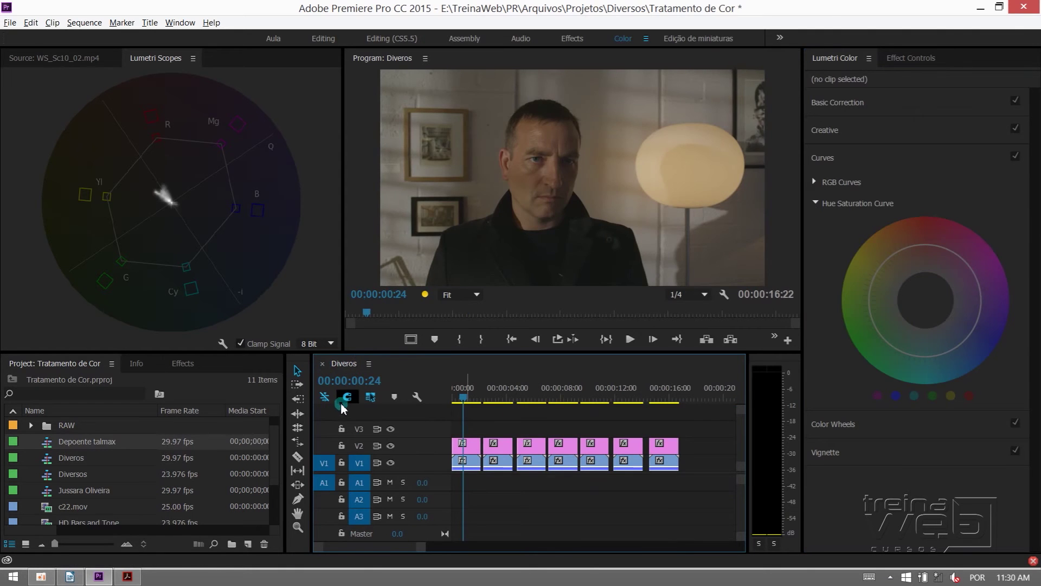
Reopen Depoente talmax from the Project panel, deselect MVI_2047, and zoom out to the whole sequence.
left_click(96, 408)
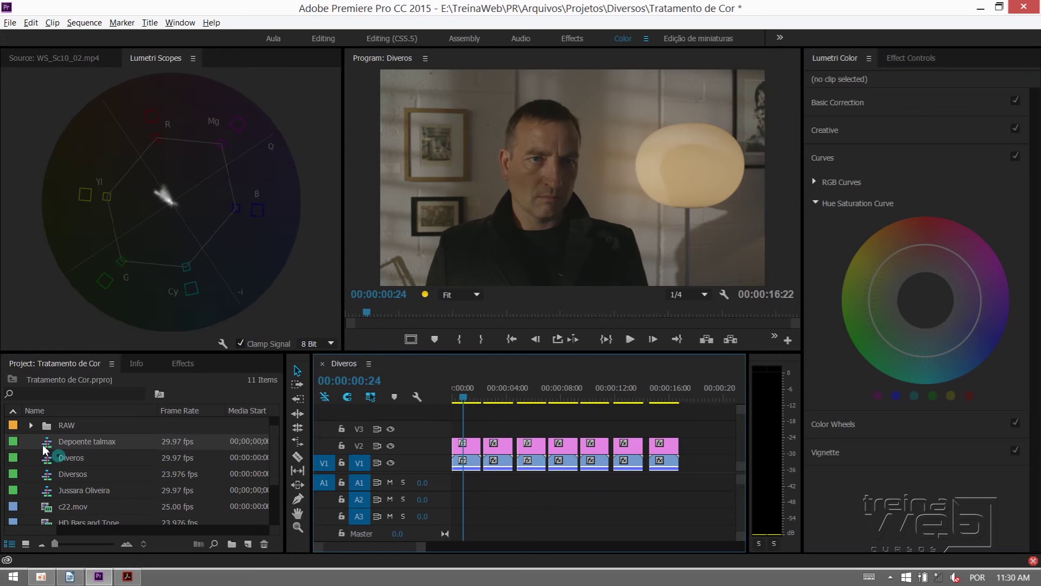
left_click(48, 443)
double_click(48, 443)
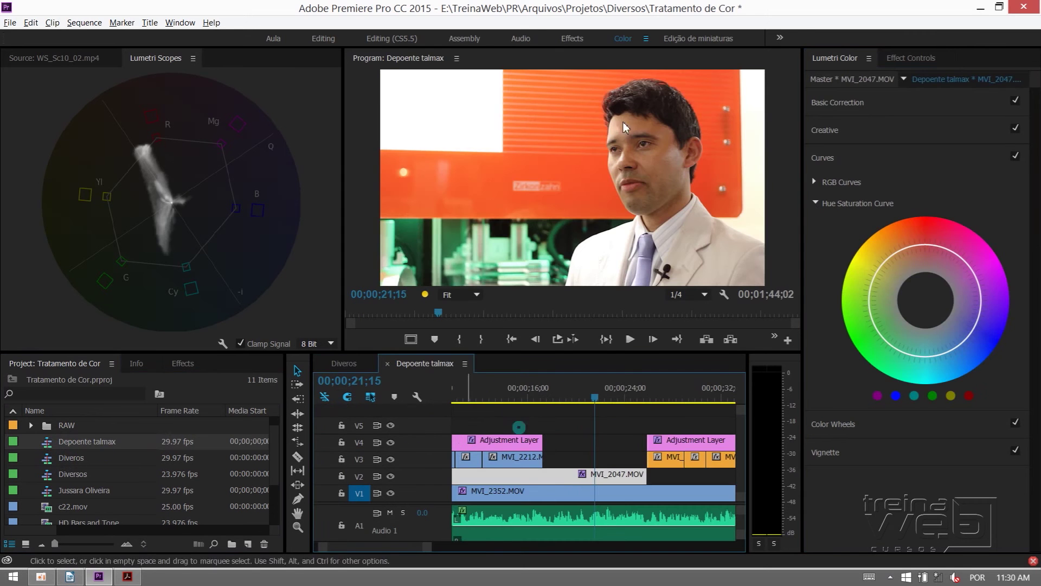
left_click(609, 438)
left_click(618, 436)
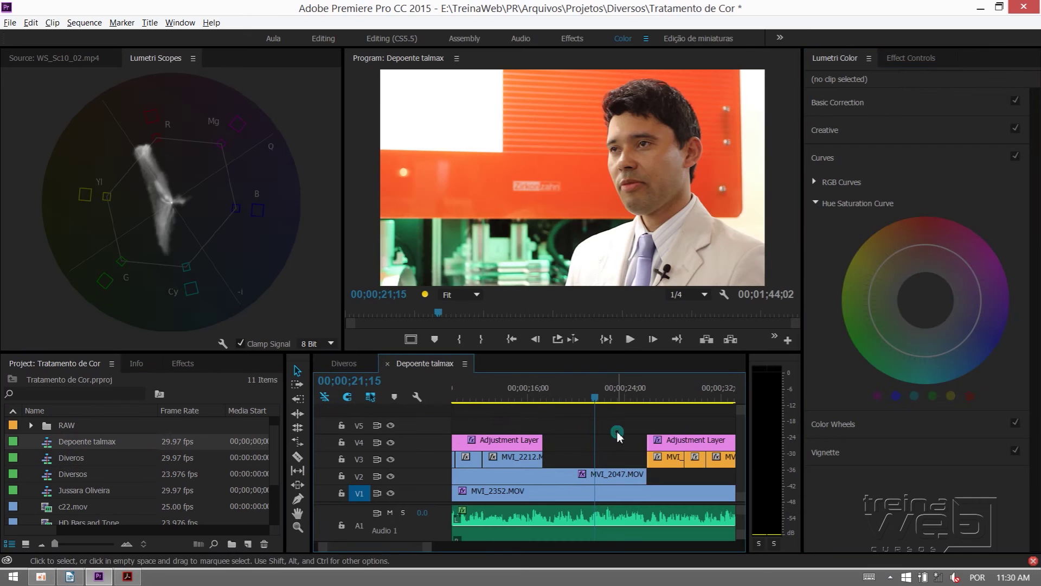
key("minus")
key("minus")
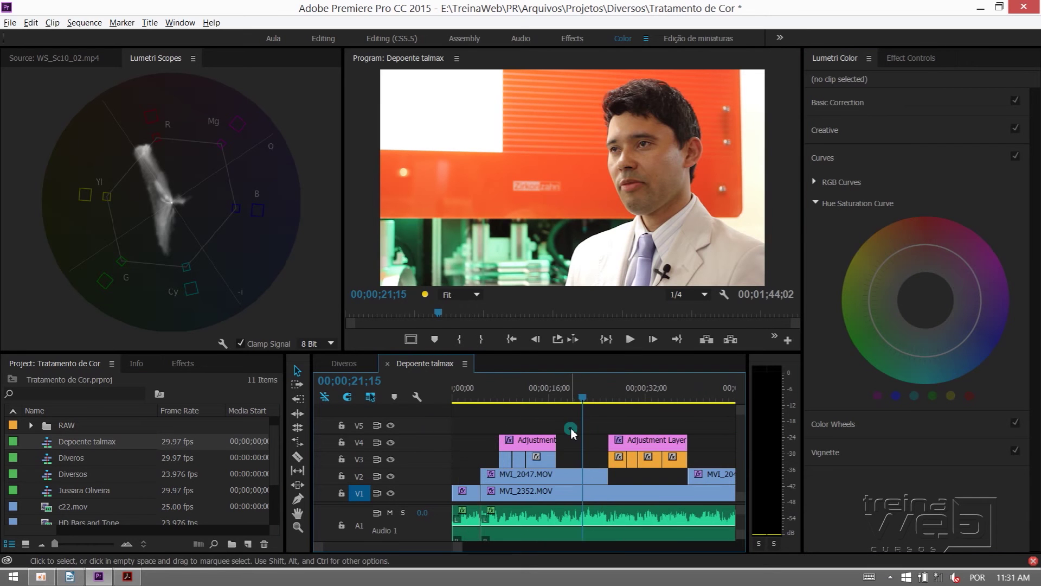
key("minus")
left_click(350, 419)
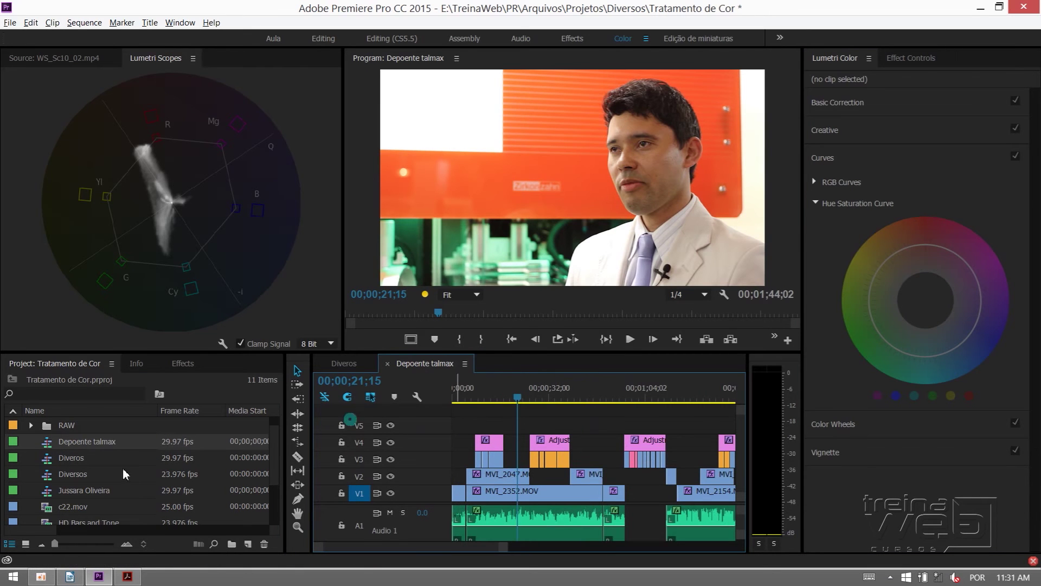
Open the female presenter's sequence, play through its shots, and park the playhead at 05;26.
double_click(49, 492)
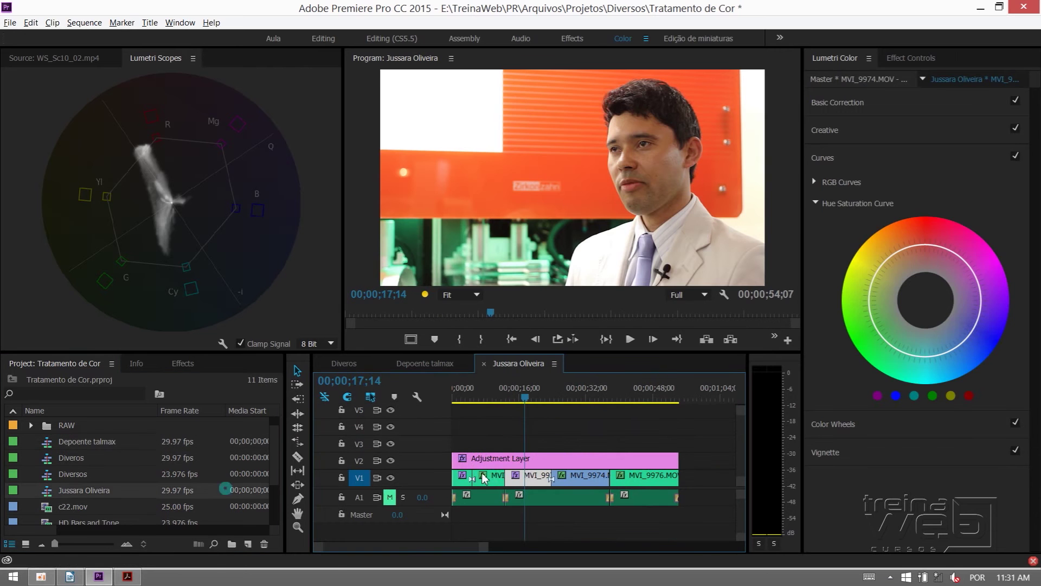
left_click(489, 386)
left_click(491, 472)
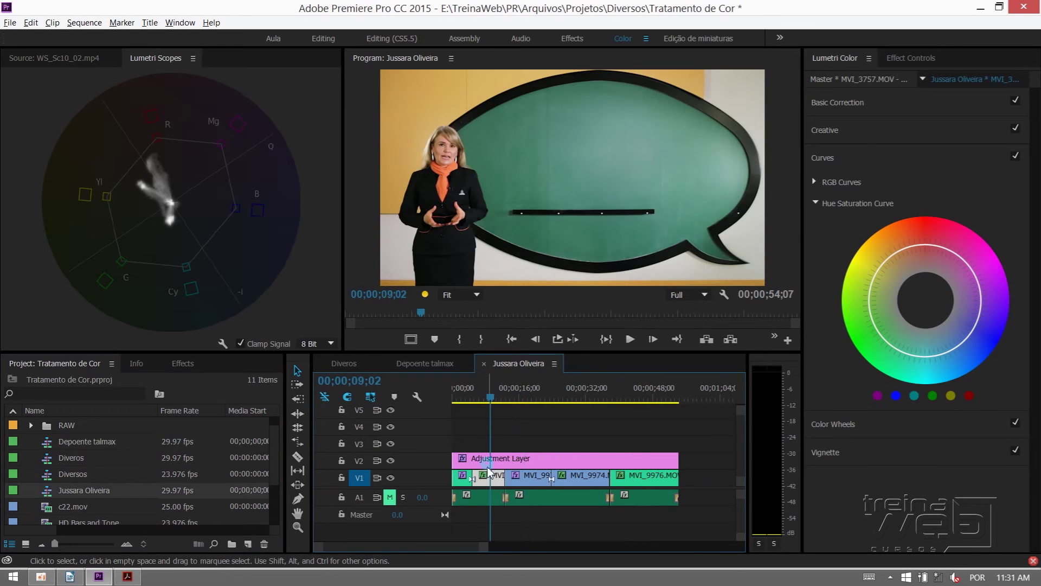
left_click(462, 398)
key("equal")
key("equal")
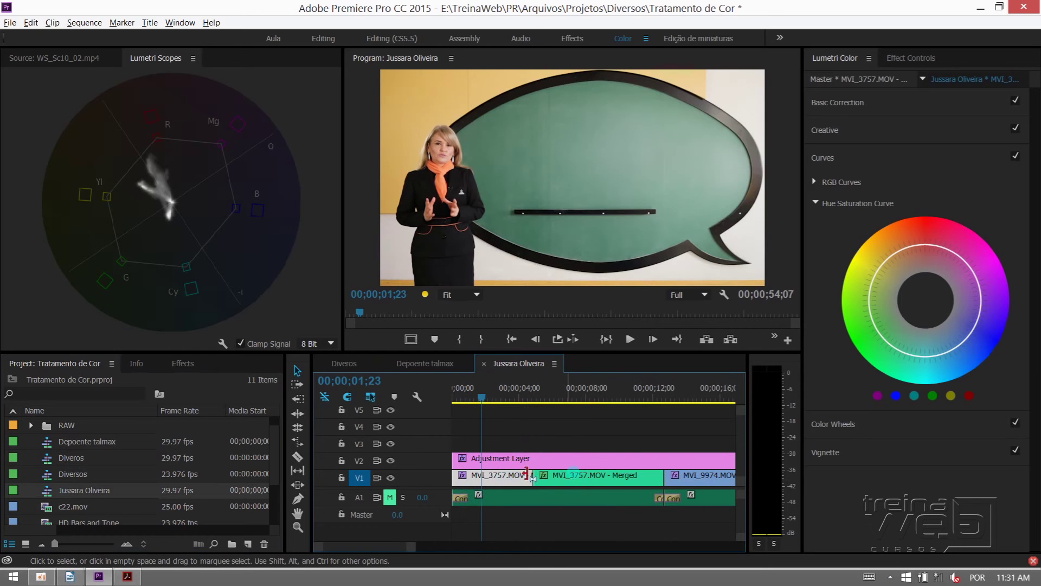
key("space")
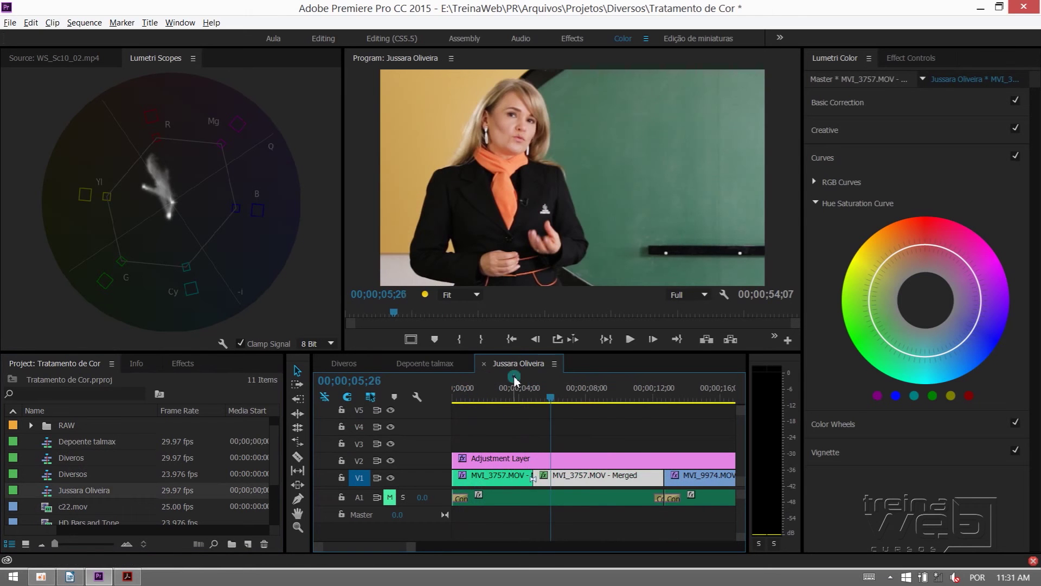
left_click(551, 389)
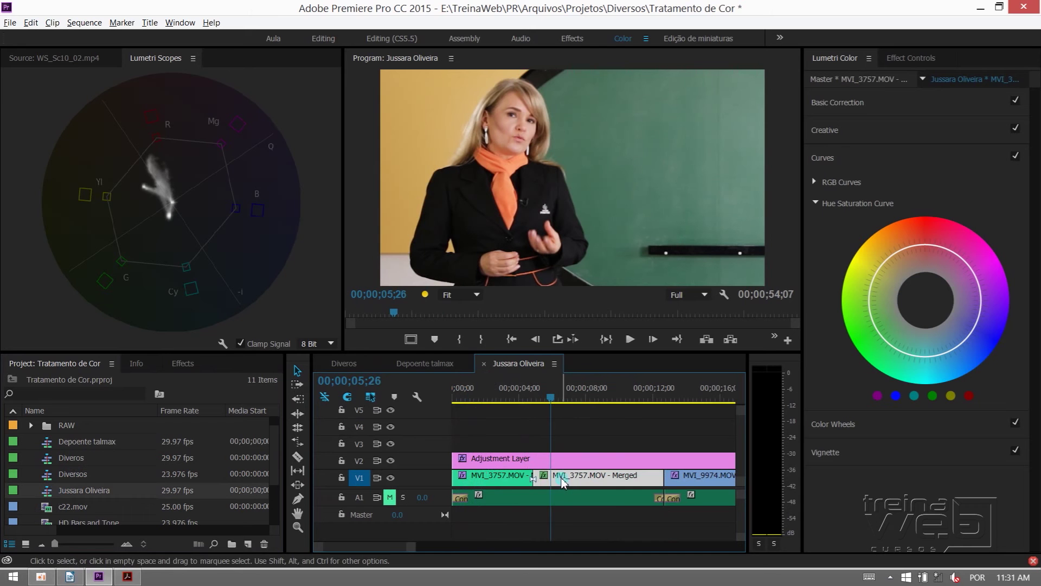
Preview the WS_Sc10_02.mp4 source clip, return to the vectorscope, and bring up Effect Controls.
left_click(60, 59)
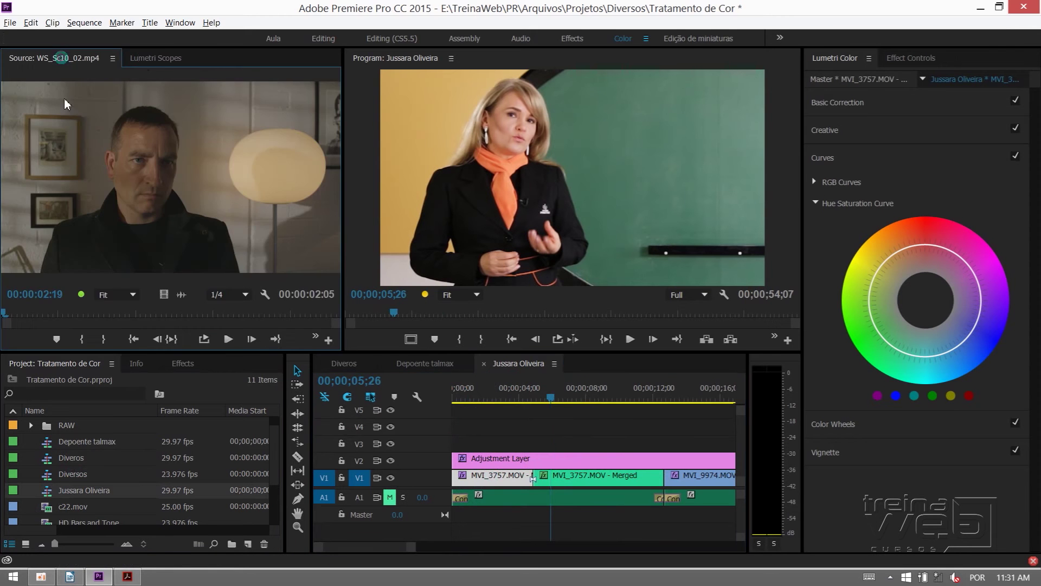
left_click(147, 57)
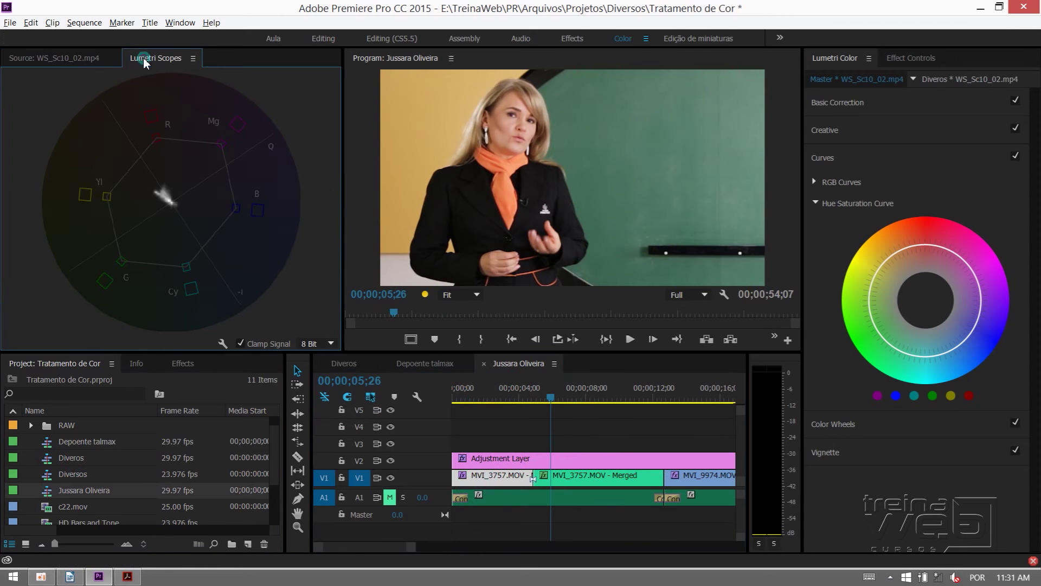
left_click(913, 58)
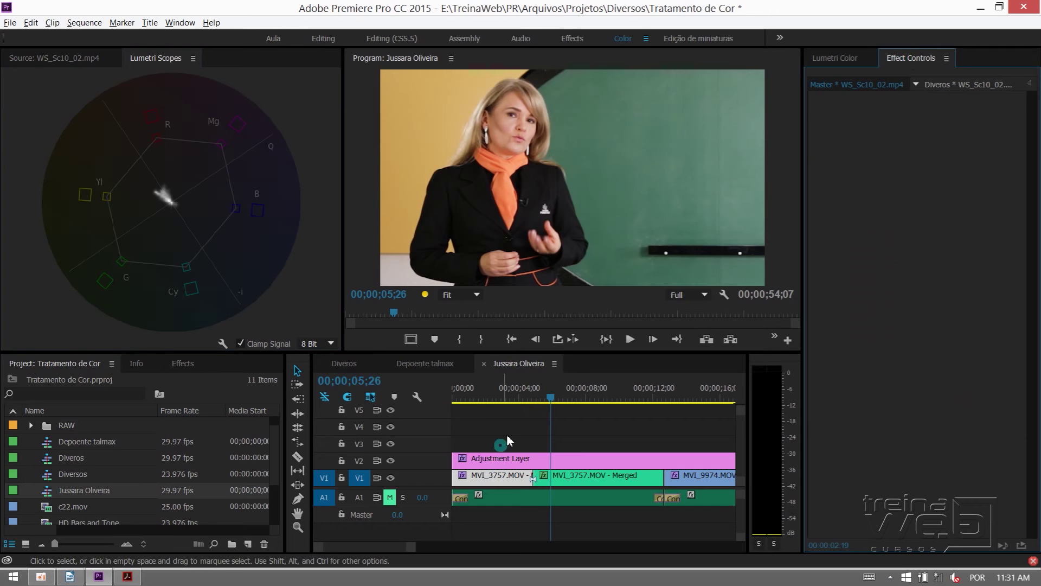
Delete Lumetri Color from both MVI_3757.MOV timeline clips, including the merged clip.
left_click(515, 482)
left_click(853, 155)
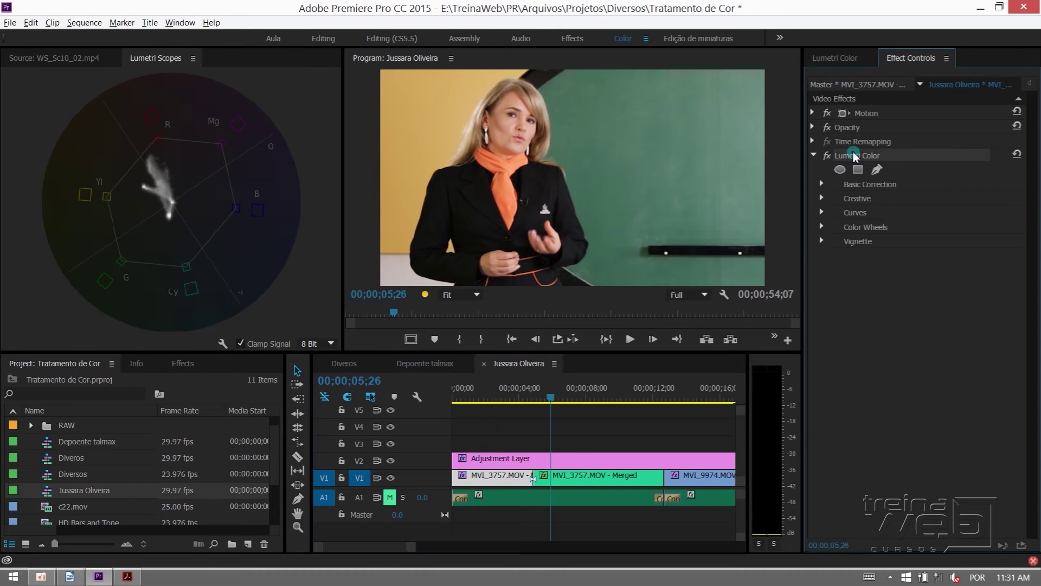
key("Delete")
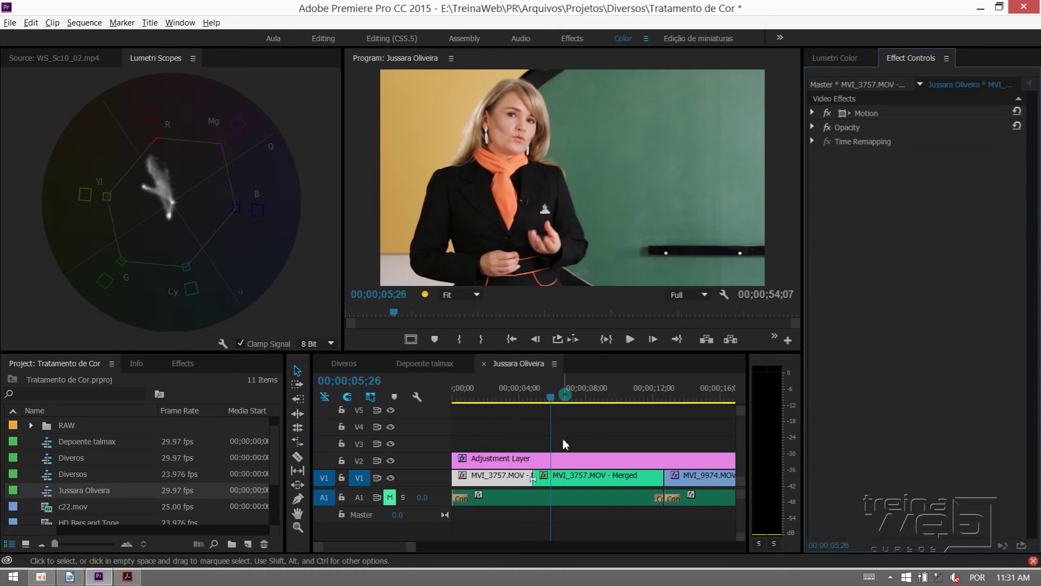
left_click(569, 477)
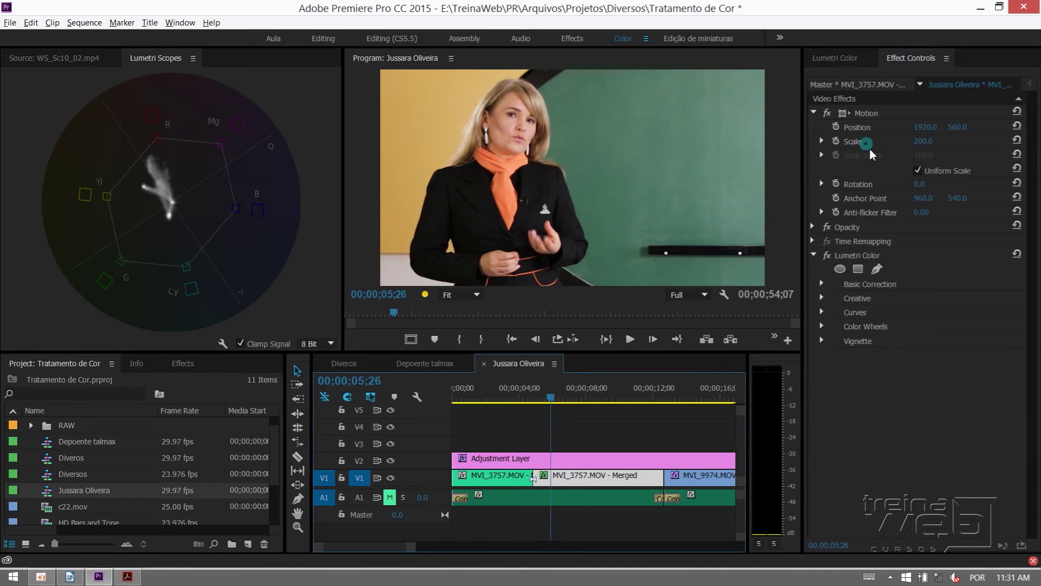
left_click(854, 240)
left_click(855, 253)
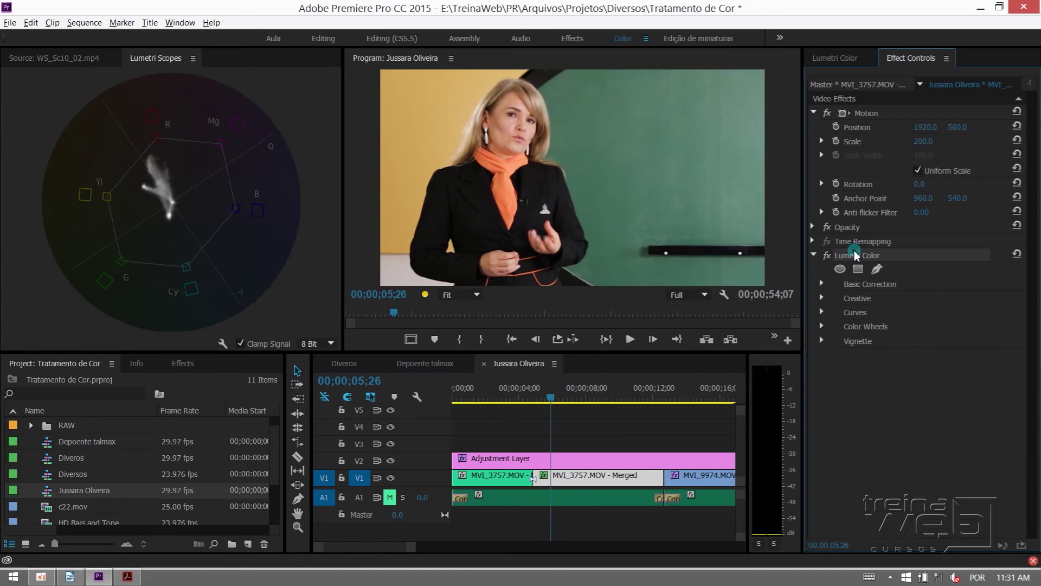
key("Delete")
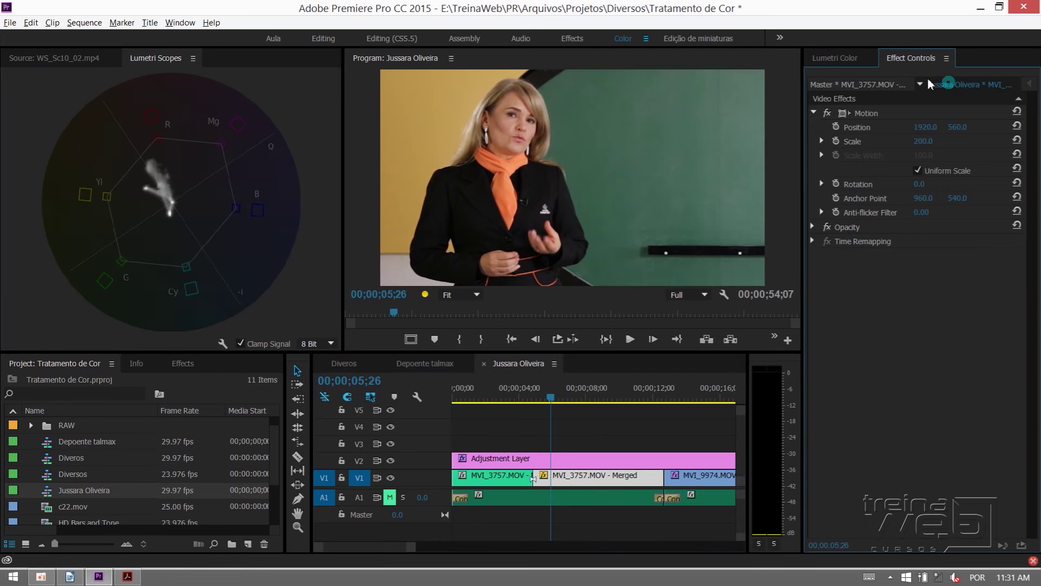
Paste the Lumetri Color grade onto the MVI_3757.MOV master clip and check it at 05;19.
left_click(841, 84)
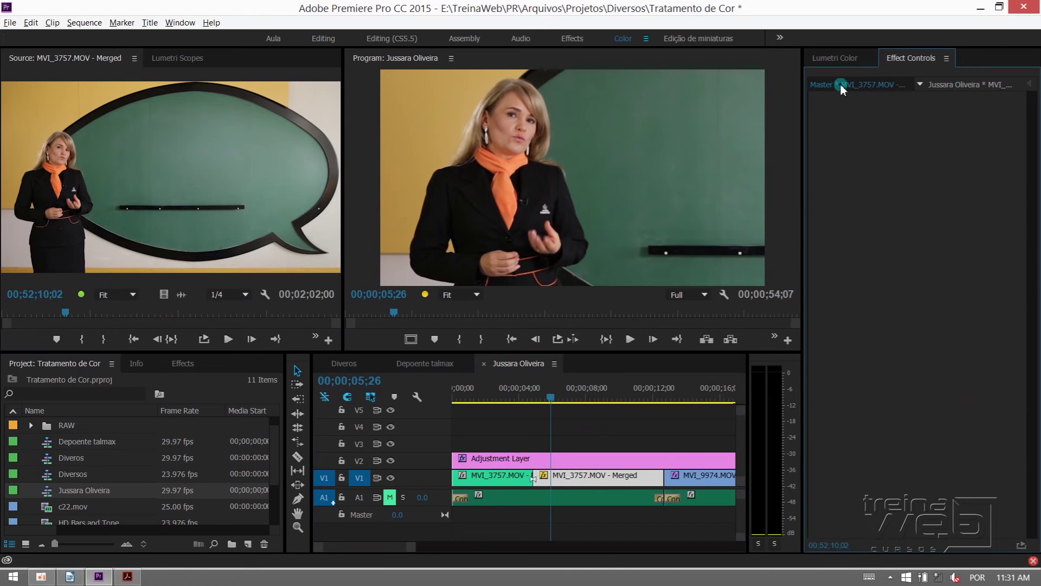
right_click(841, 86)
left_click(865, 103)
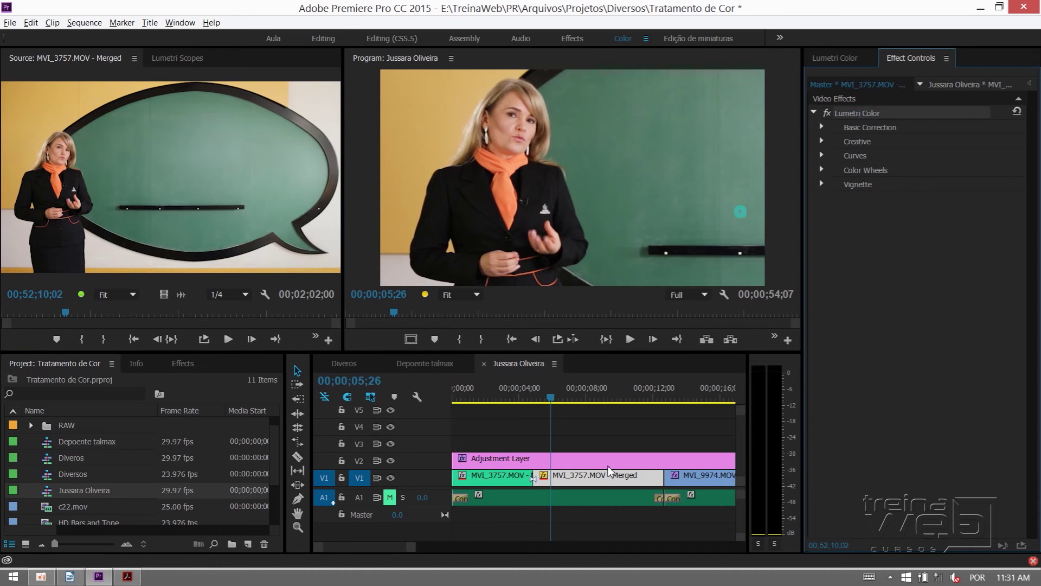
left_click(509, 398)
left_click(547, 400)
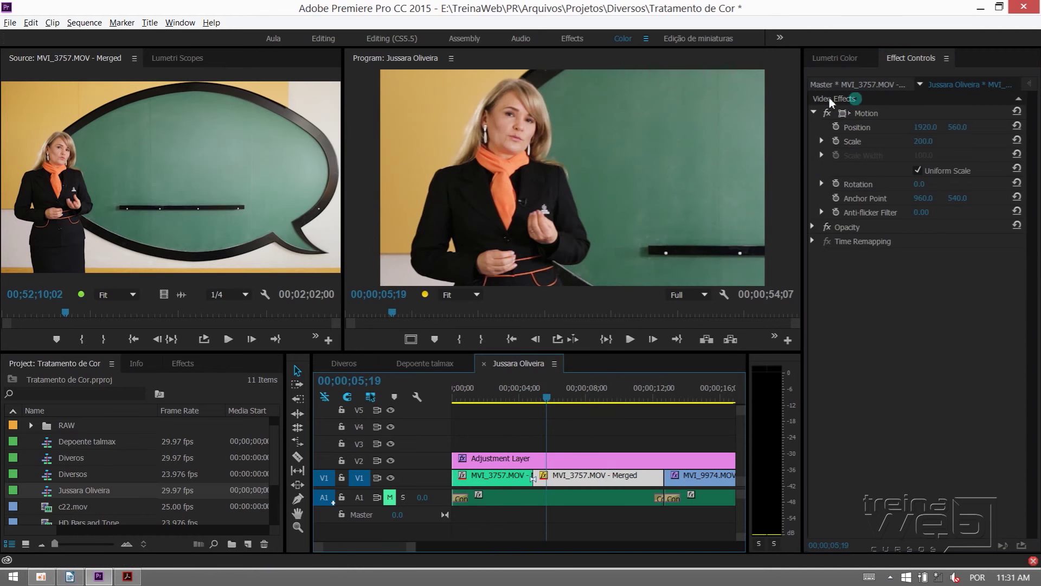
left_click(813, 112)
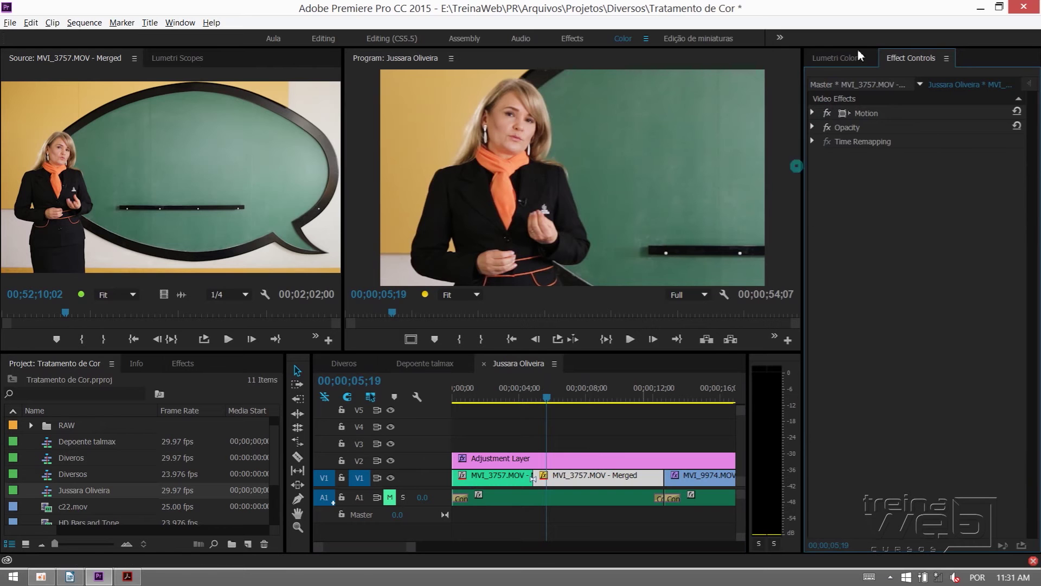
left_click(852, 86)
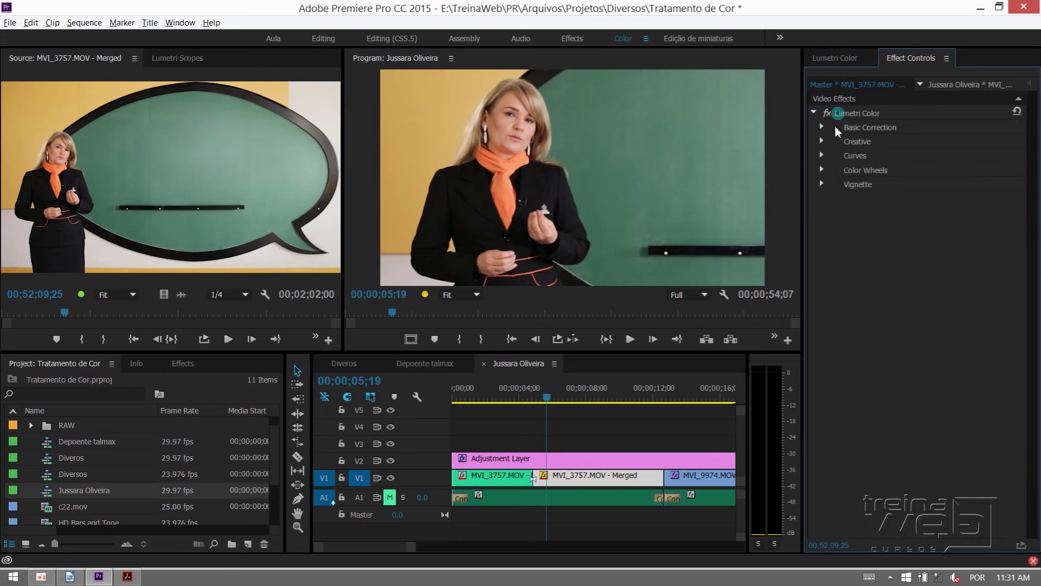
Test the master clip's Basic Correction saturation at 0, then set it back to 100.
left_click(822, 127)
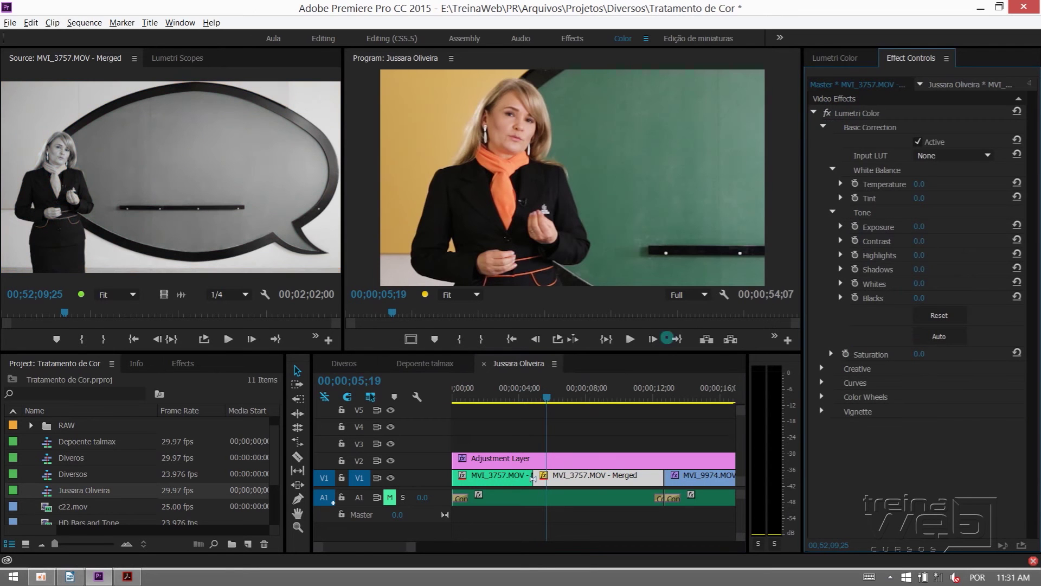
left_click_drag(925, 354, 629, 332)
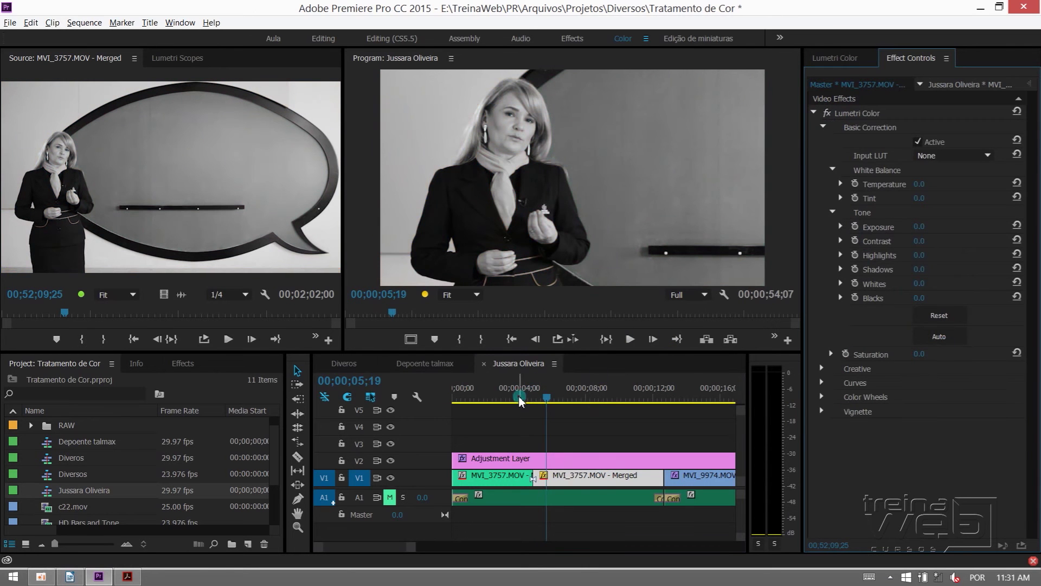
left_click_drag(521, 388, 574, 396)
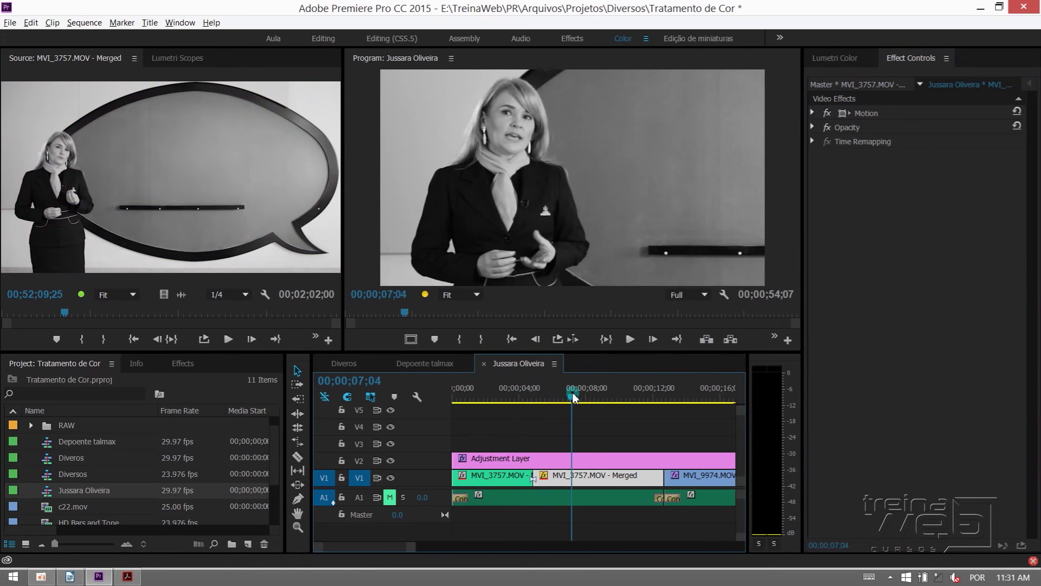
left_click(842, 87)
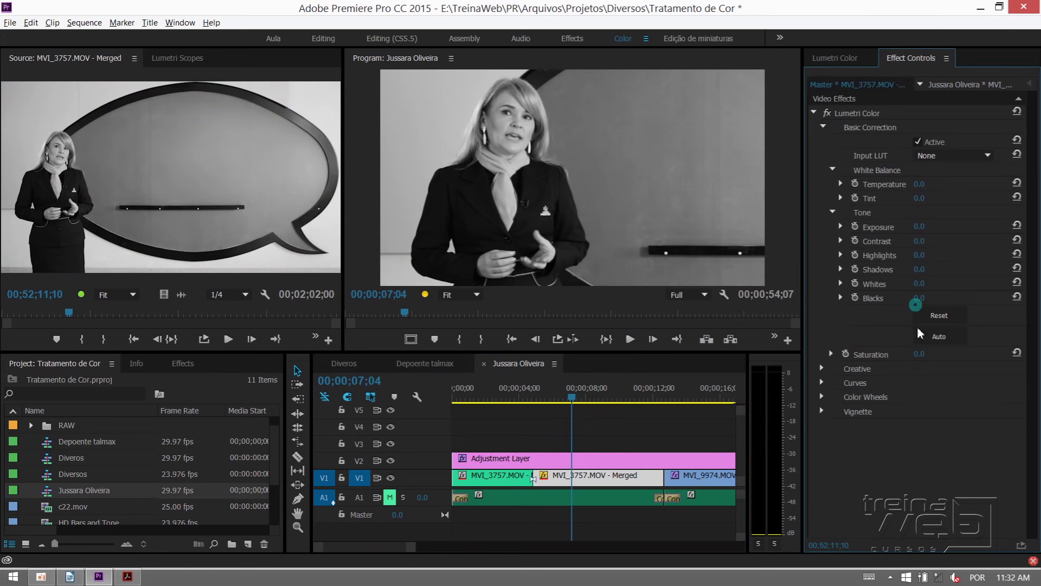
left_click(929, 352)
type("0")
key("Return")
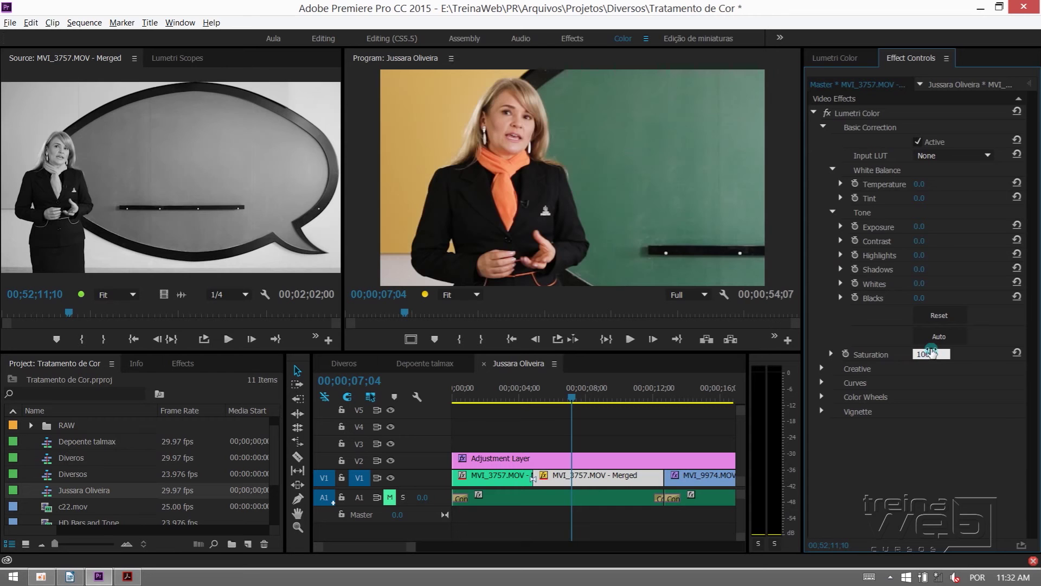
left_click(510, 393)
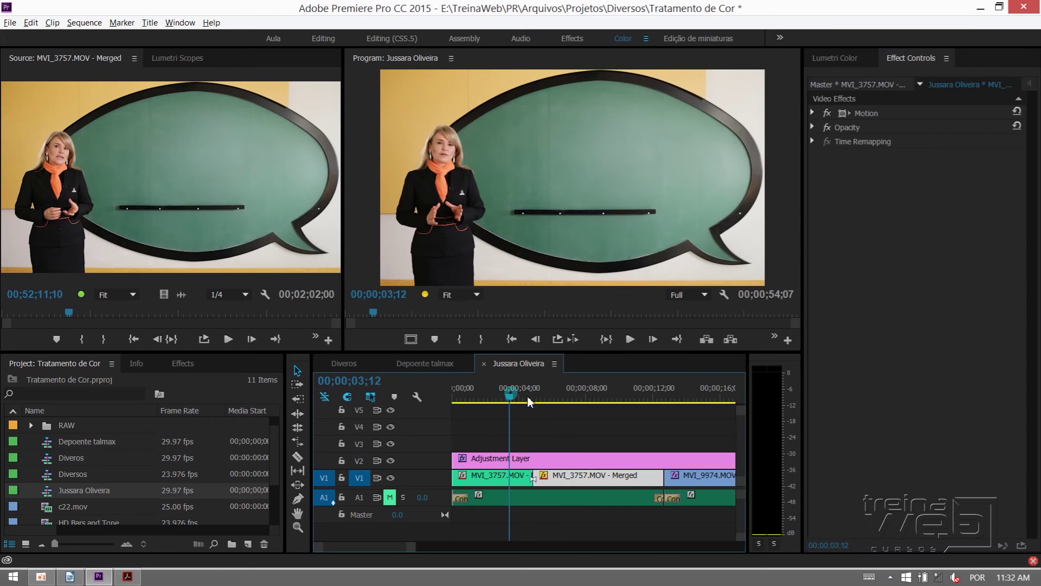
Fit the sequence at 15;09, check MVI_9974's master clip Lumetri Color, then return to Depoente talmax.
left_click(709, 391)
key("backslash")
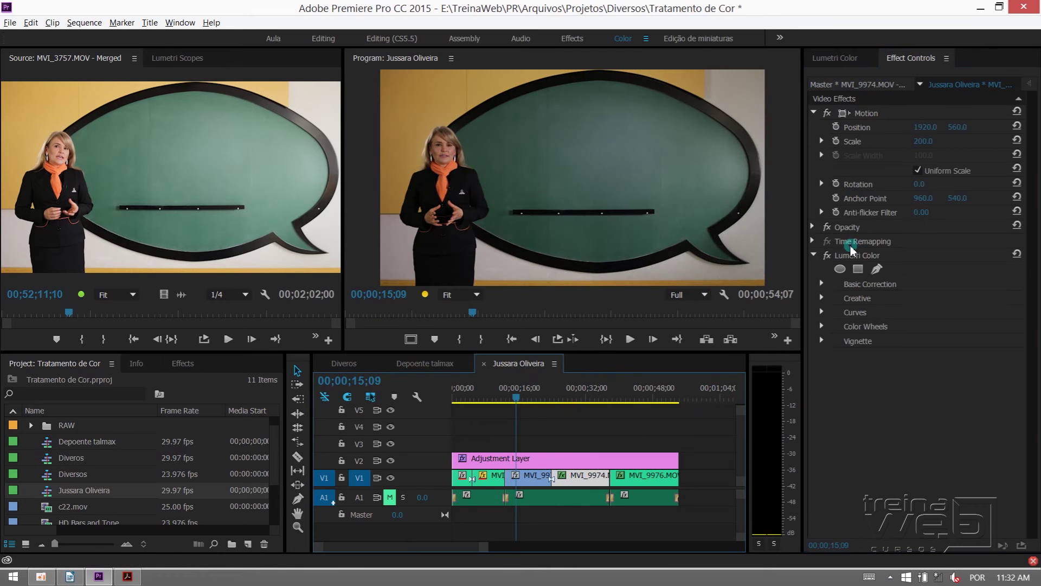
left_click(859, 256)
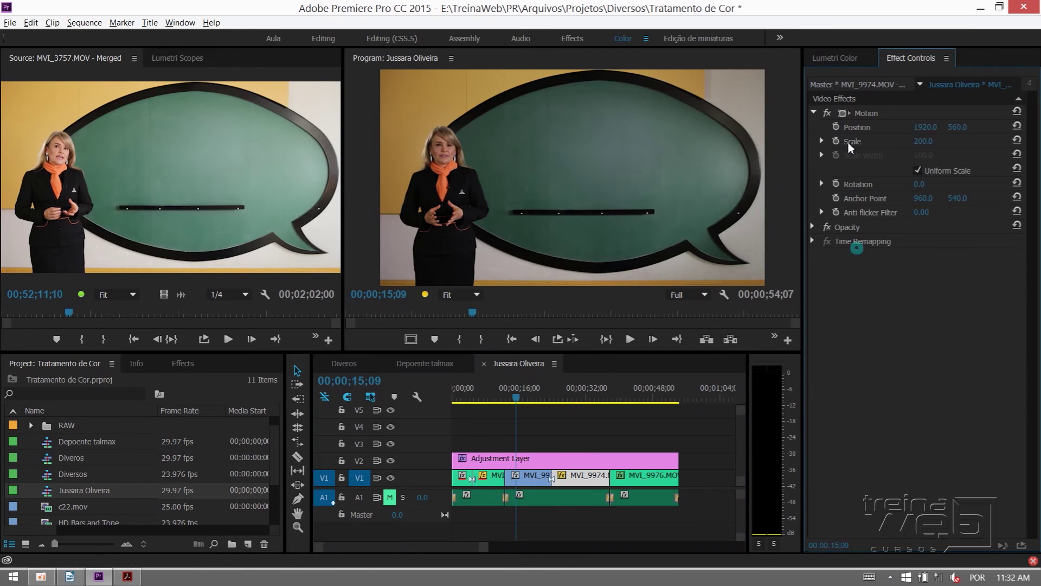
left_click(853, 84)
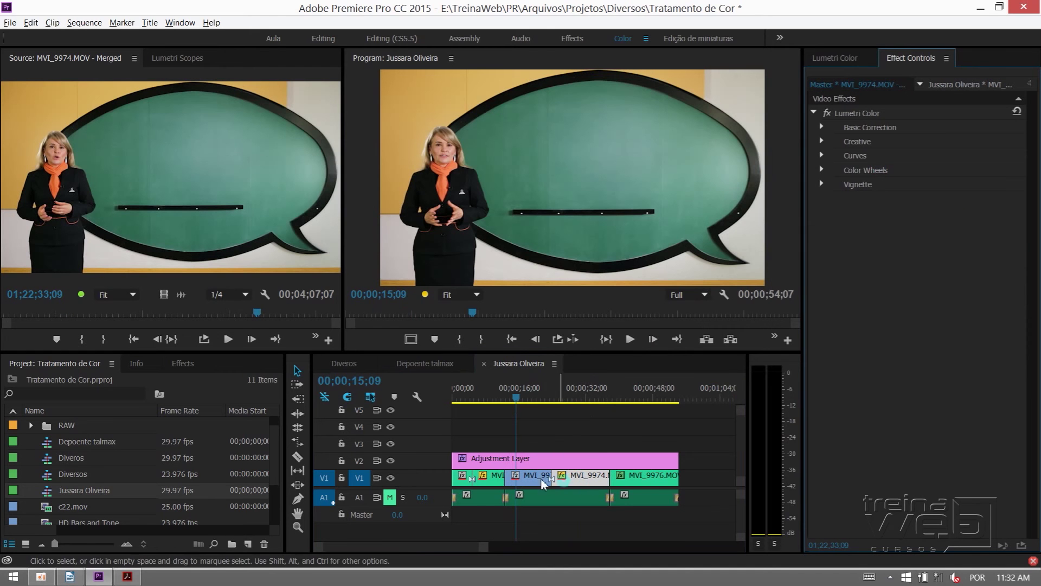
left_click(431, 364)
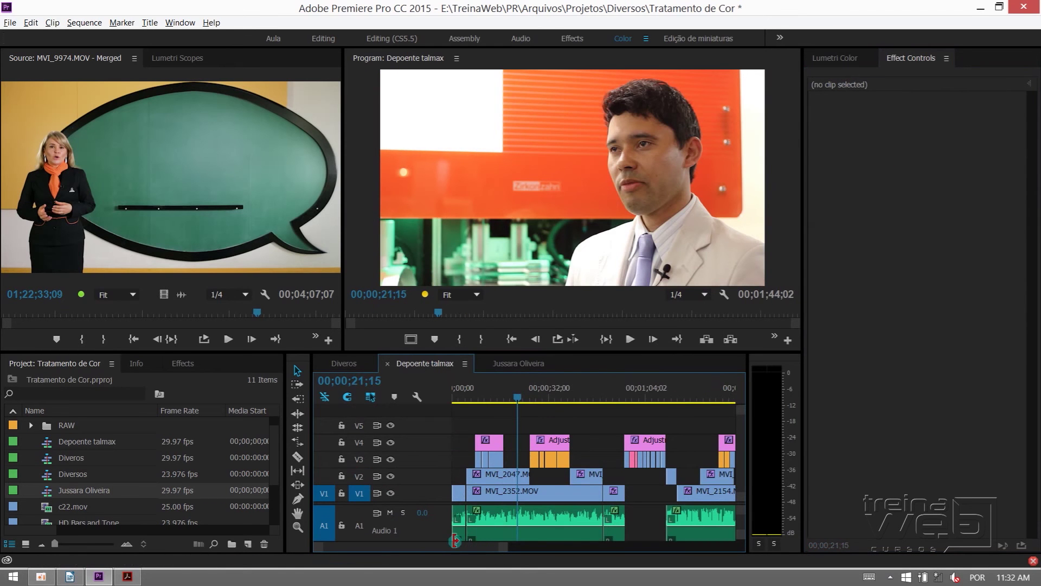
Remove Lumetri Color from the MVI_2047 timeline clip on V2, leaving the master clip's grade.
left_click(502, 476)
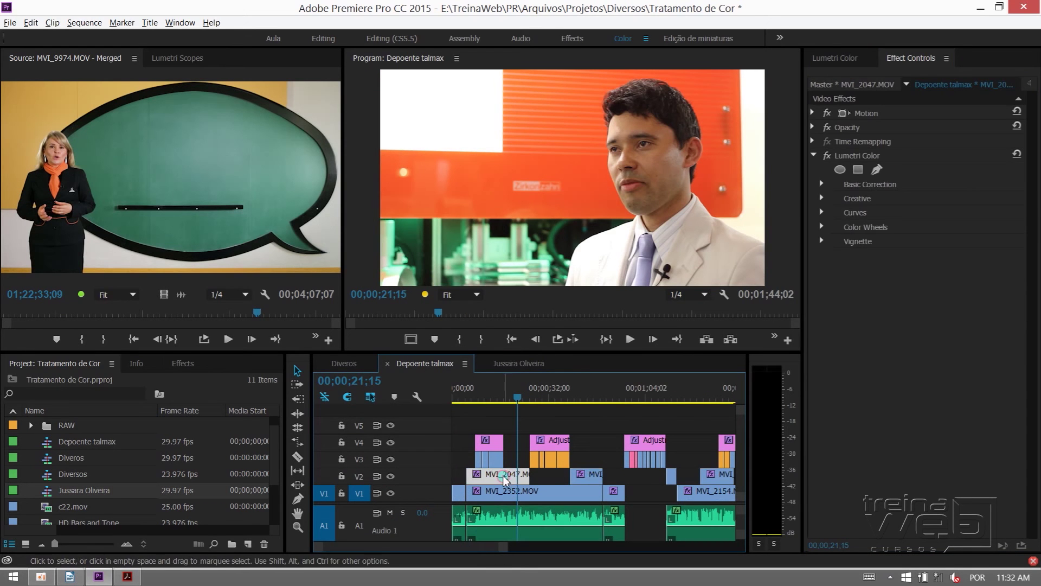
left_click(854, 157)
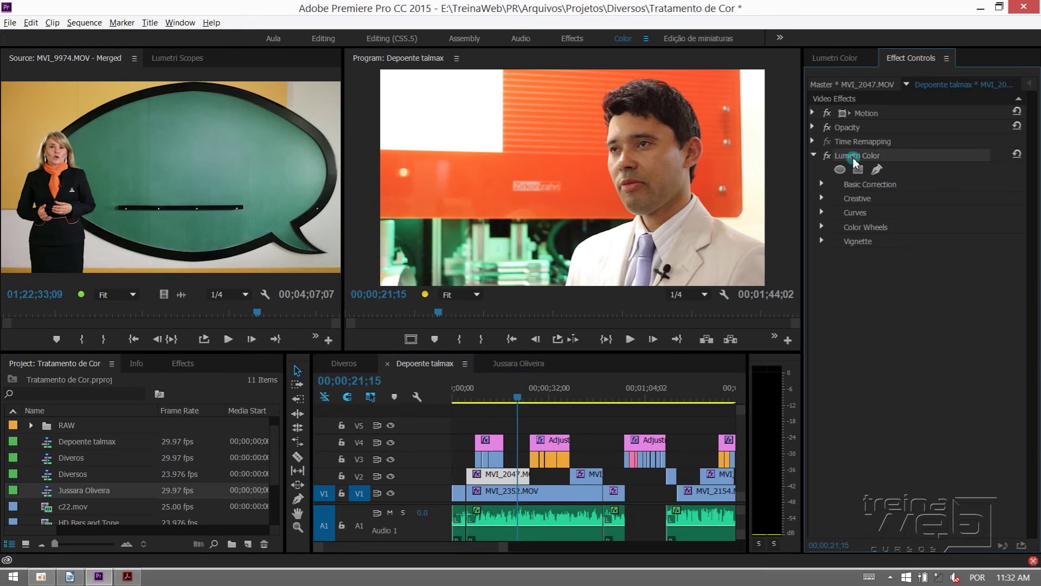
key("Delete")
left_click(866, 165)
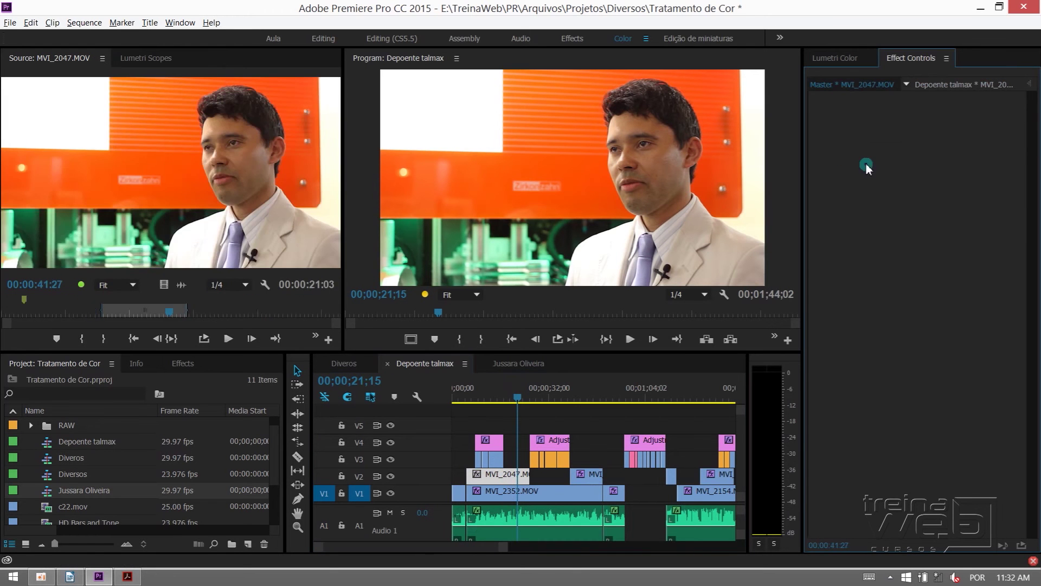
key("ctrl+z")
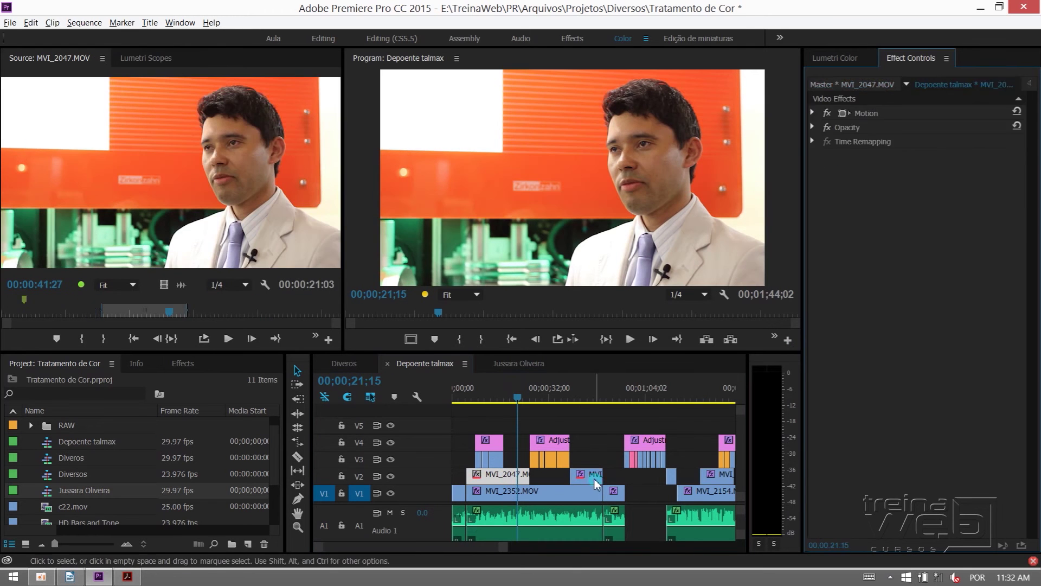
left_click(857, 156)
key("Delete")
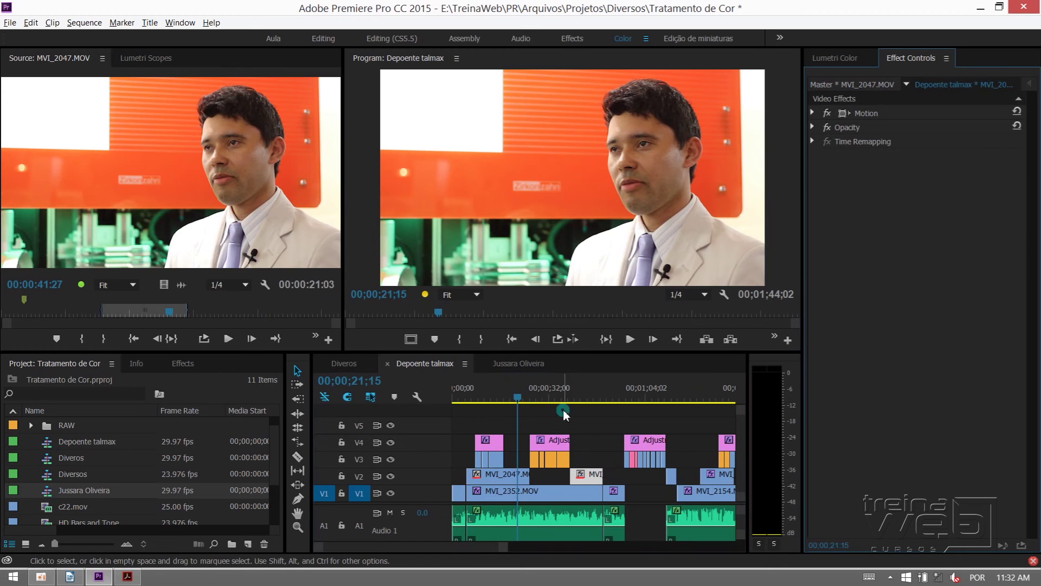
Confirm MVI_2047's master Lumetri Color at 00;00;45;07, then close the Depoente talmax and female presenter sequence tabs.
left_click(590, 399)
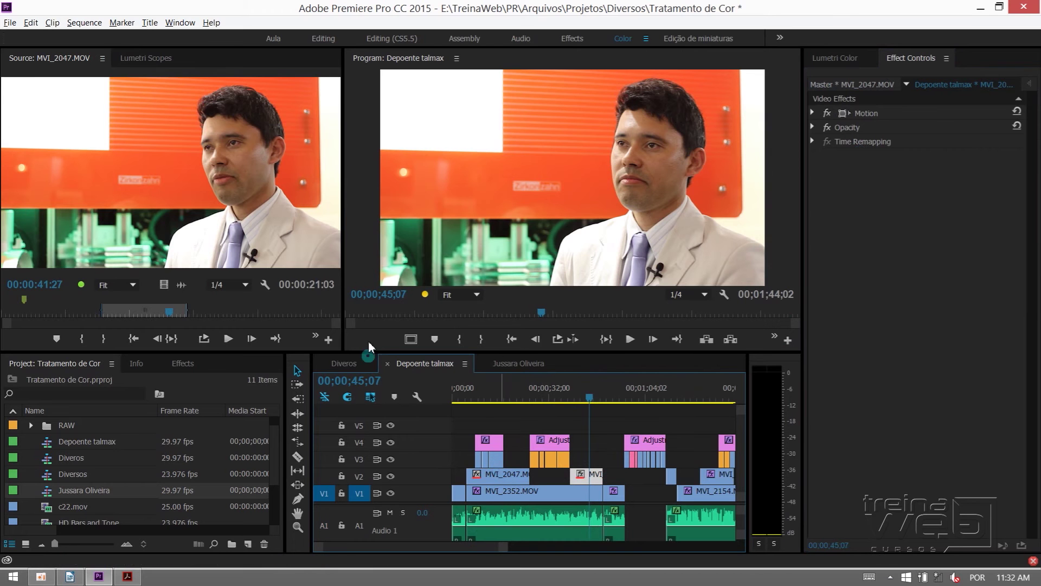
left_click(846, 86)
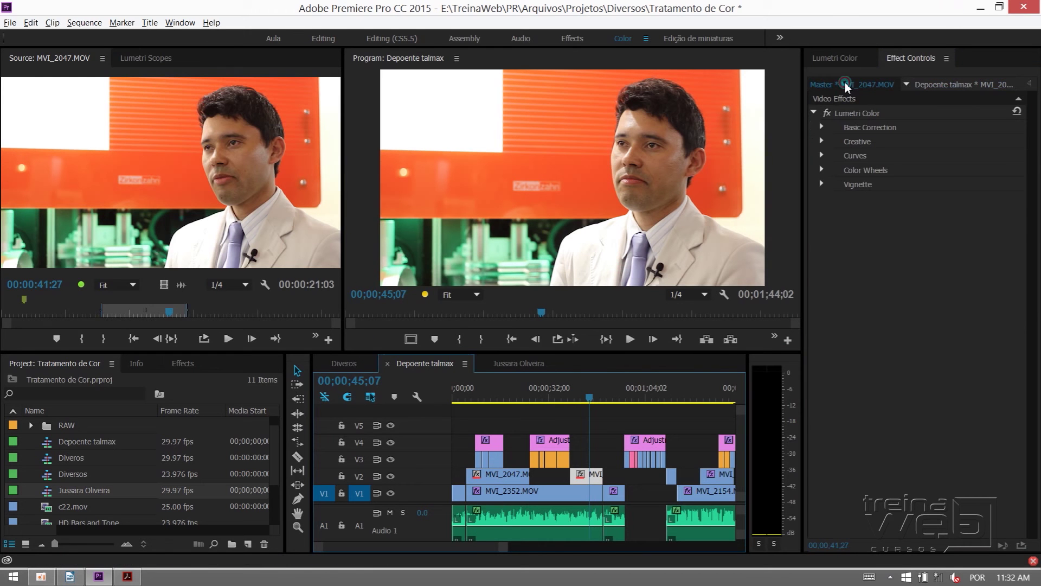
left_click(922, 84)
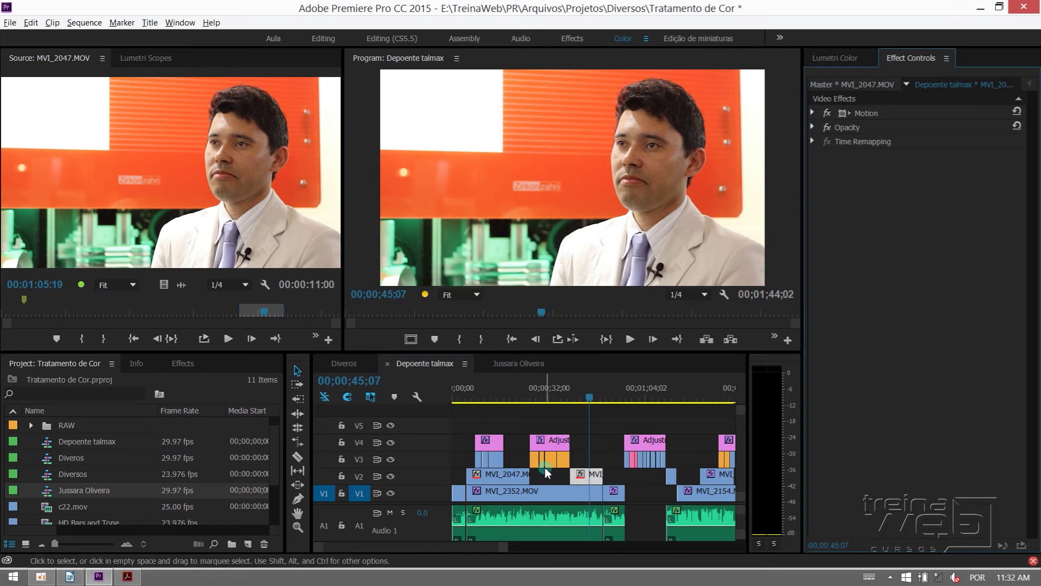
left_click(846, 83)
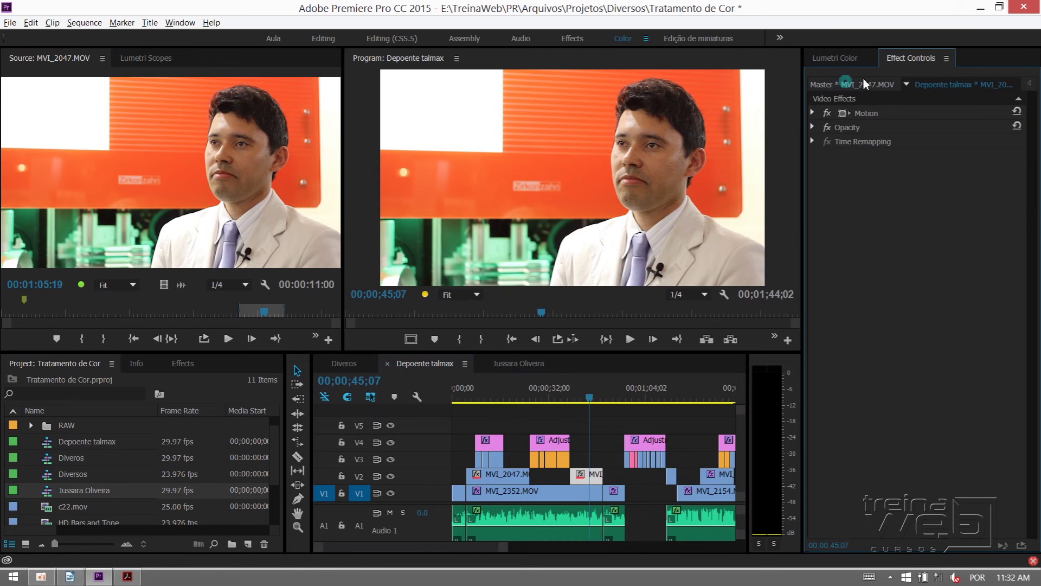
left_click(863, 85)
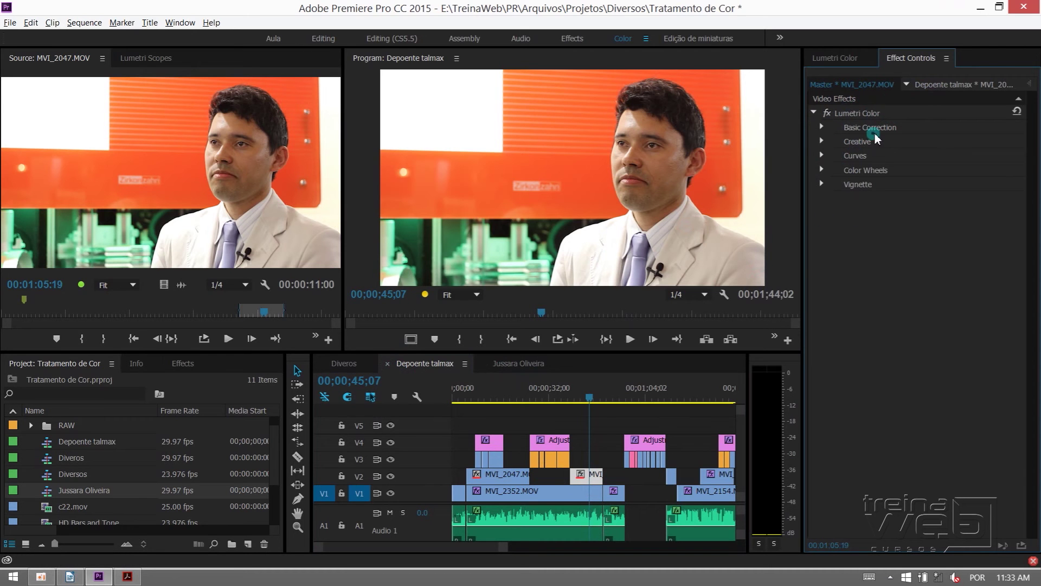
left_click(387, 365)
left_click(387, 364)
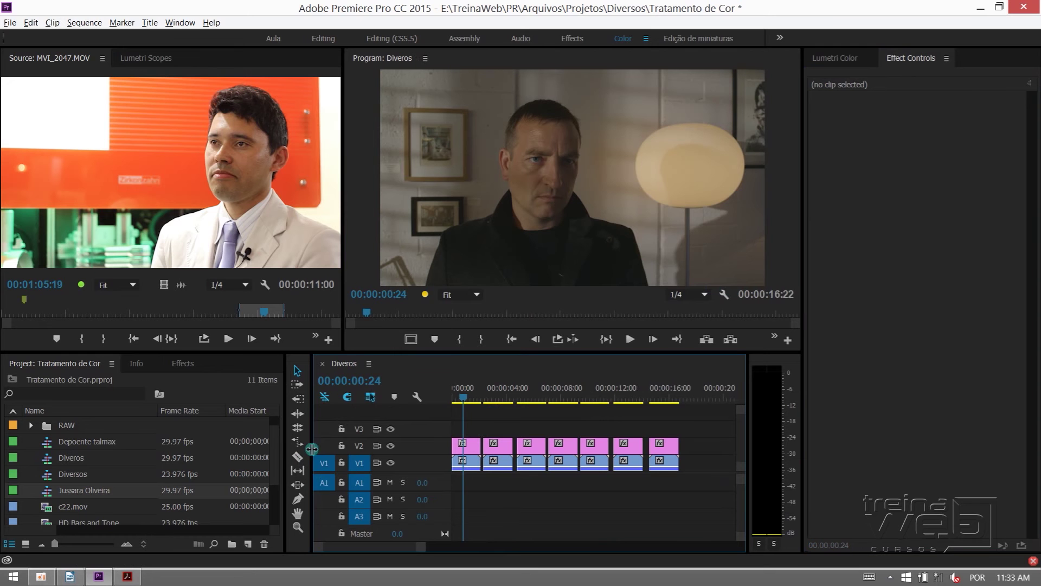
Widen the Diversos timeline beside the Effects list and zoom in on the Bleach Bypass and Vintage clips.
left_click_drag(312, 449, 254, 448)
left_click(183, 364)
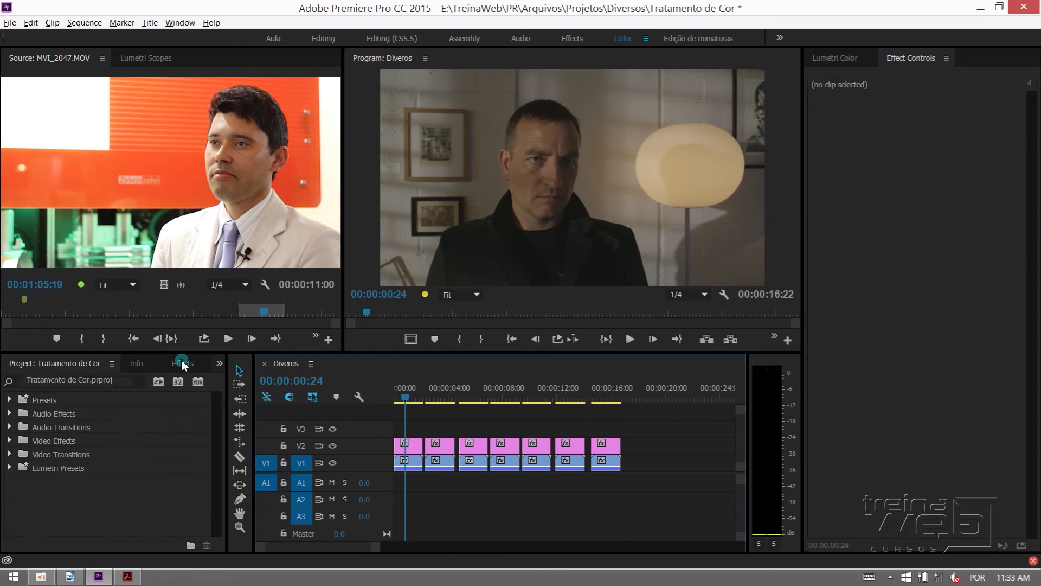
left_click(445, 415)
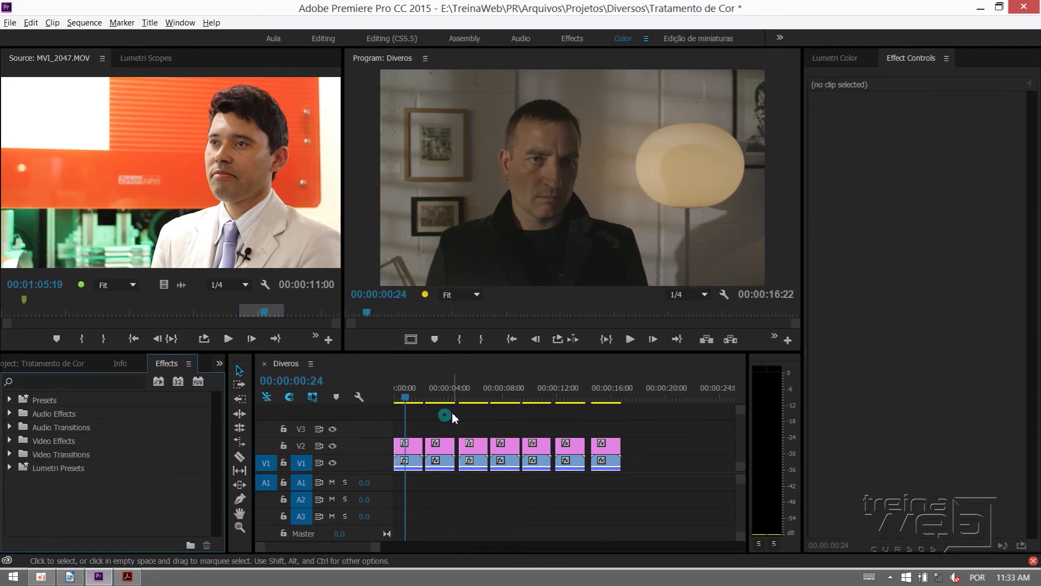
left_click(405, 399)
key("=")
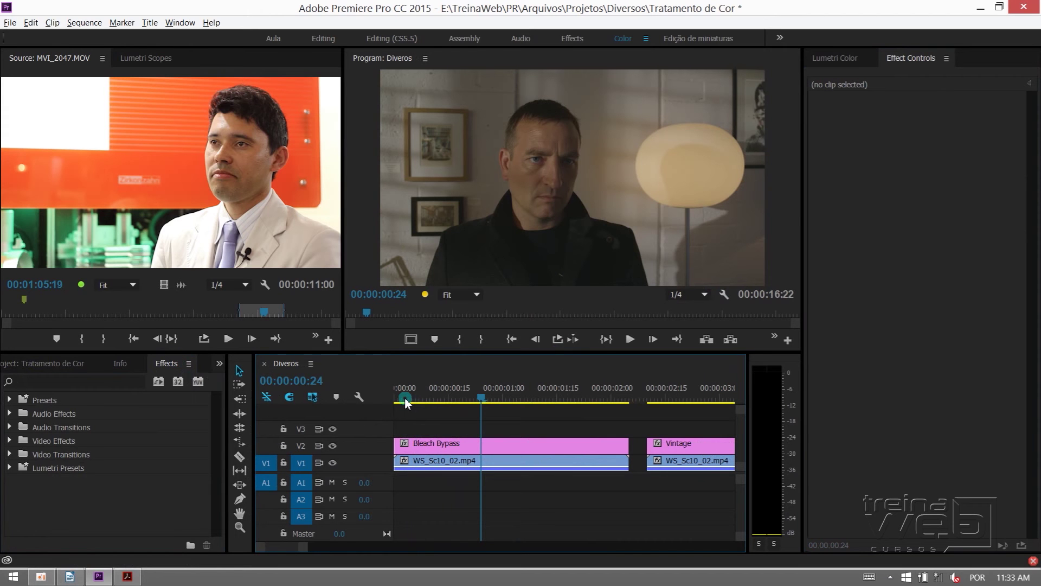
left_click(19, 382)
Show Lumetri Scopes with the luma waveform in place of the vectorscope.
left_click(145, 58)
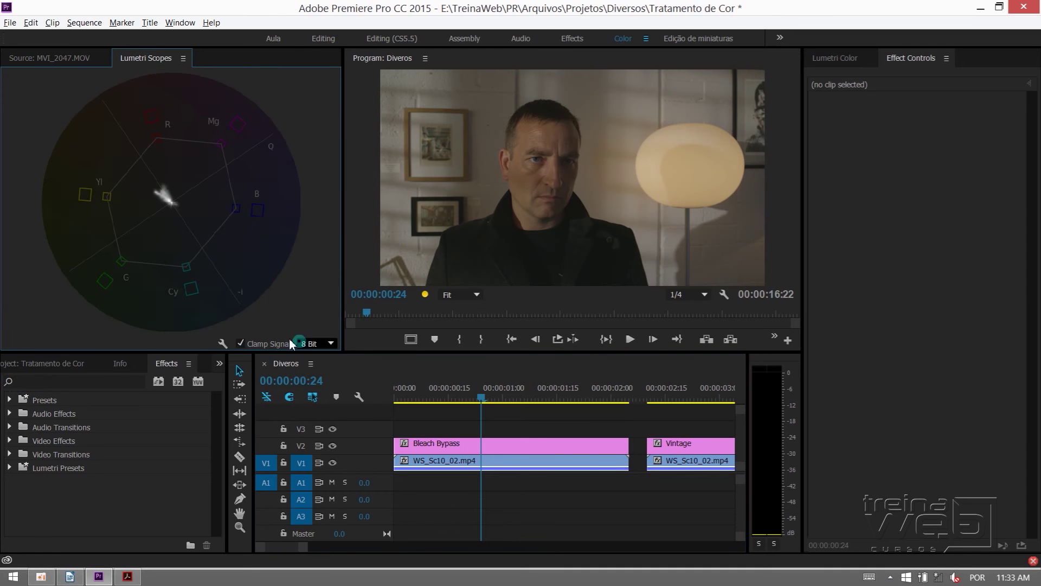
right_click(213, 274)
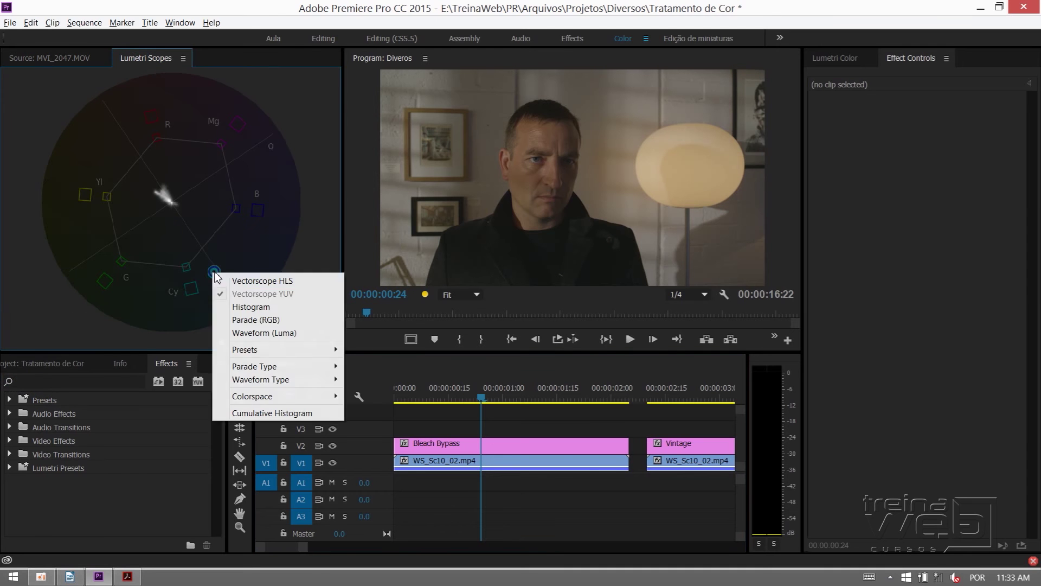
left_click(274, 333)
right_click(232, 242)
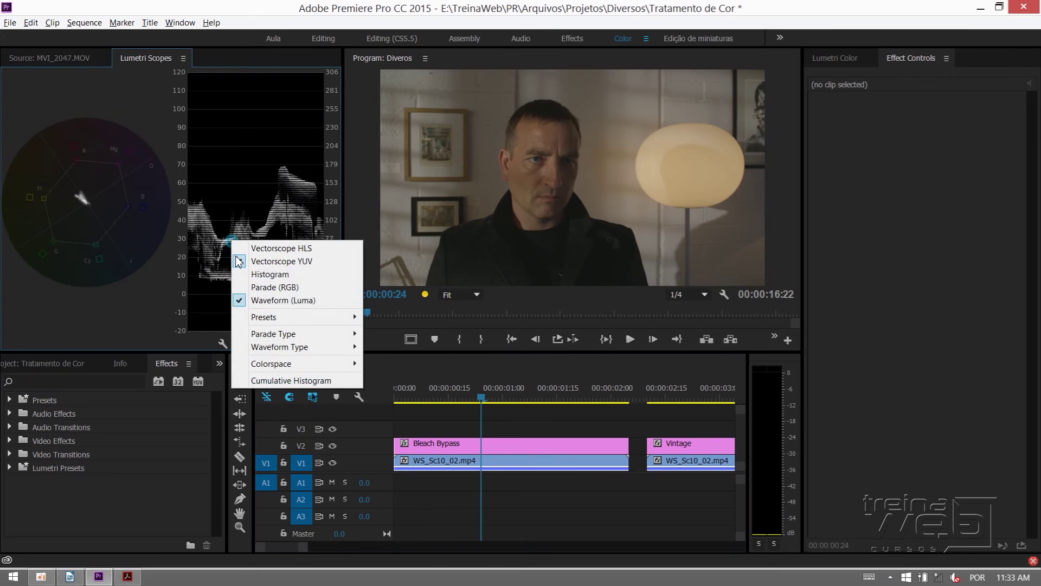
left_click(262, 262)
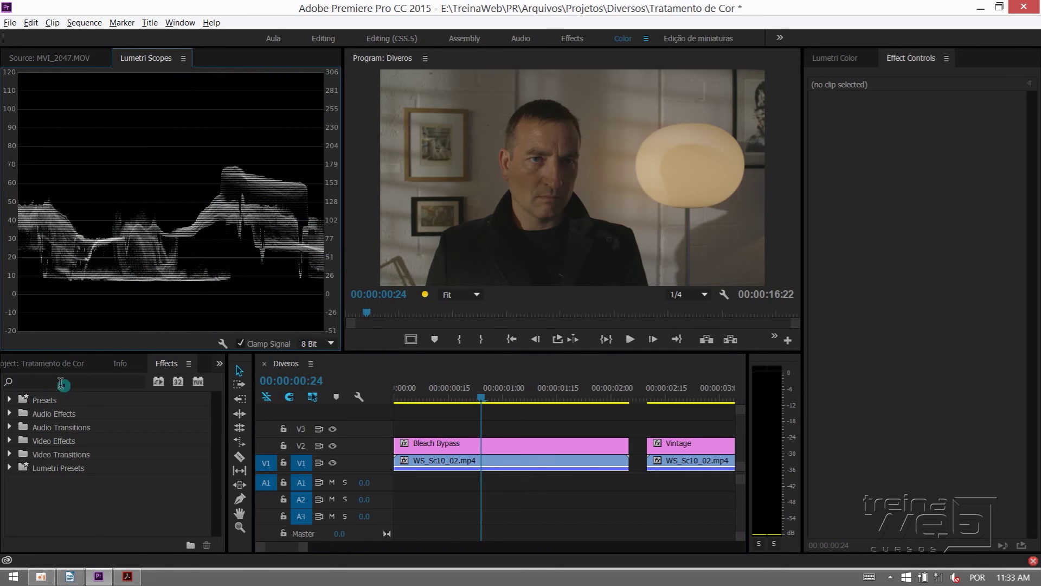
Filter the Effects list by 'curve' and switch the scopes to RGB Parade only, luma waveform off.
left_click(56, 379)
type("cur")
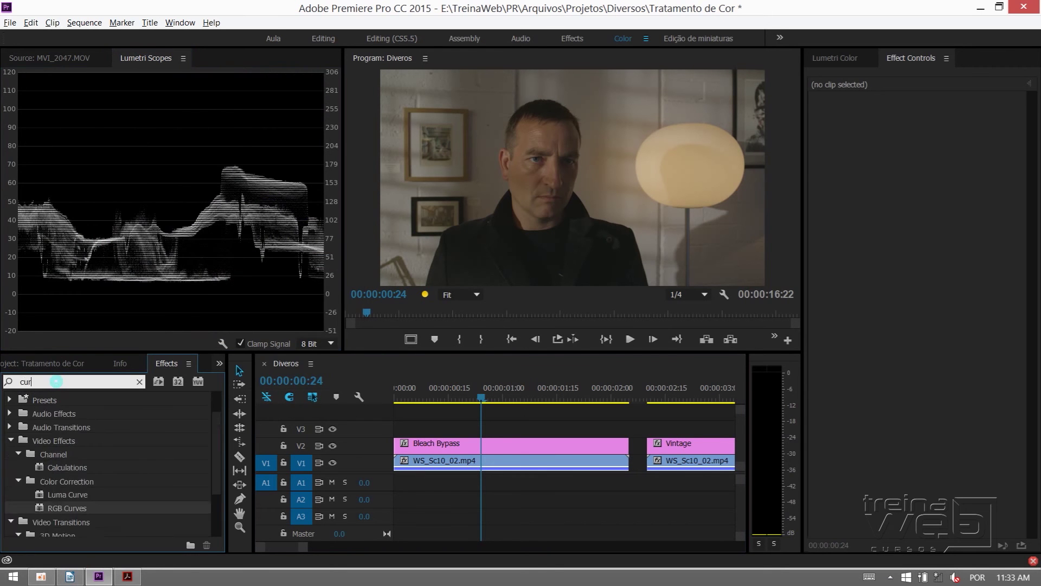
type("ve")
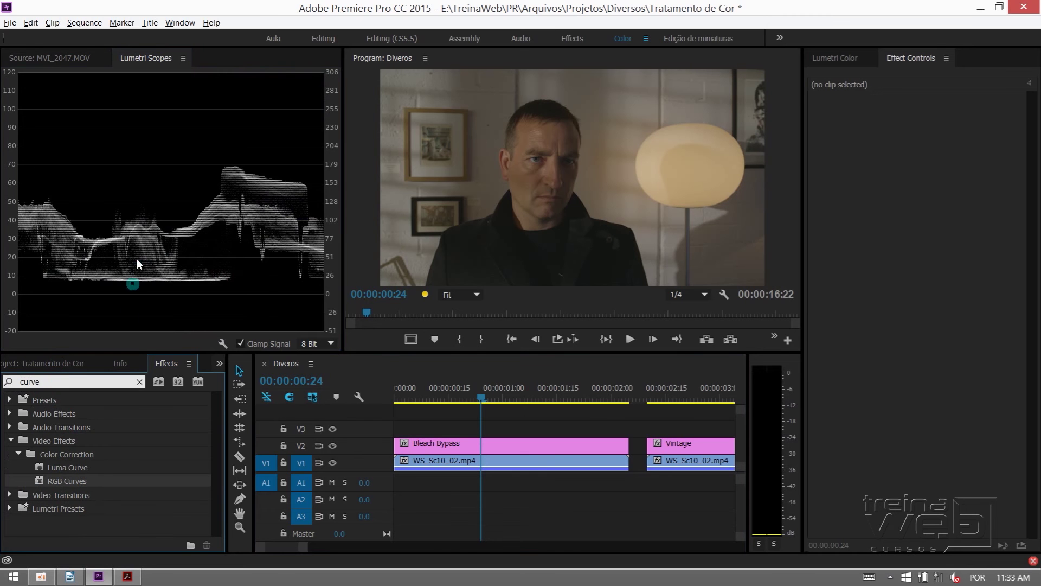
right_click(136, 258)
left_click(202, 302)
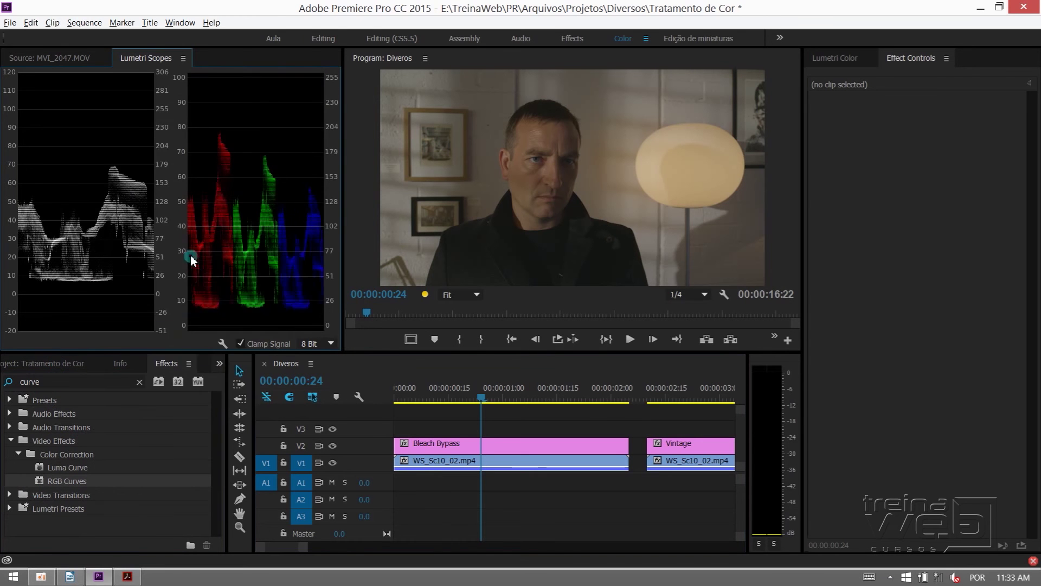
right_click(191, 255)
left_click(195, 327)
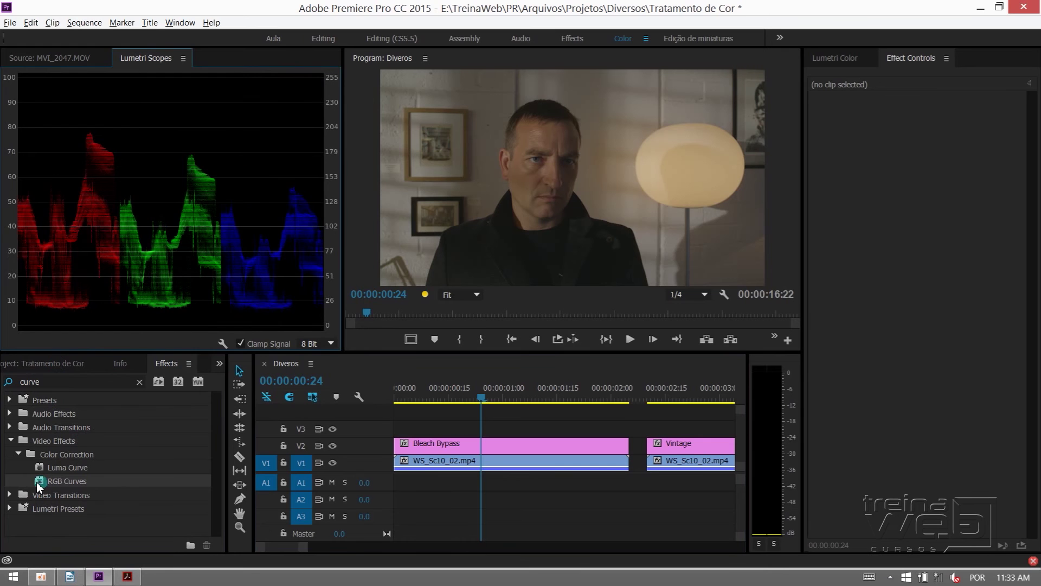
Apply RGB Curves to the Bleach Bypass layer and bend its red and blue curves slightly.
left_click_drag(39, 481, 407, 447)
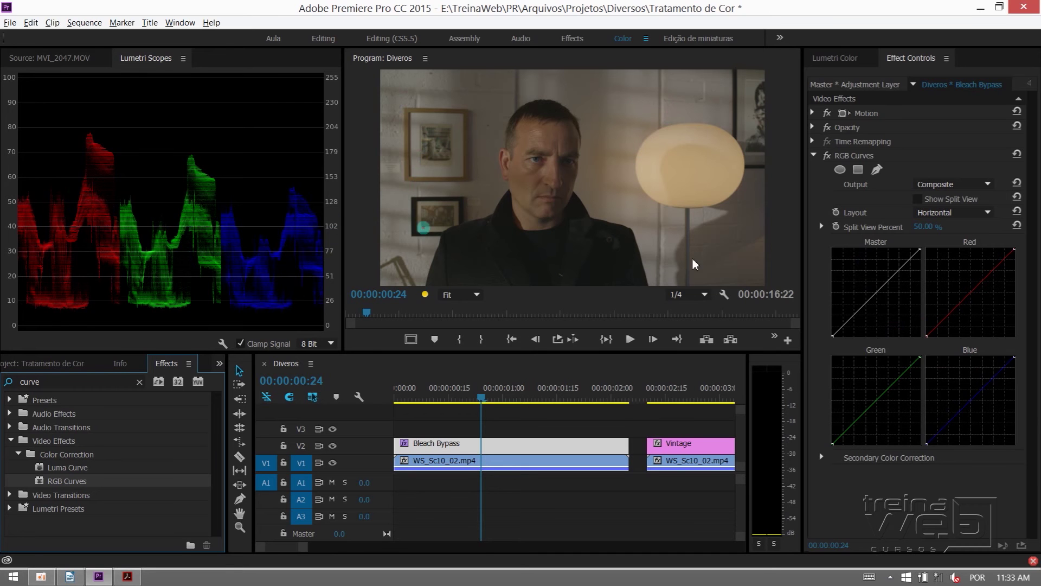
left_click(991, 375)
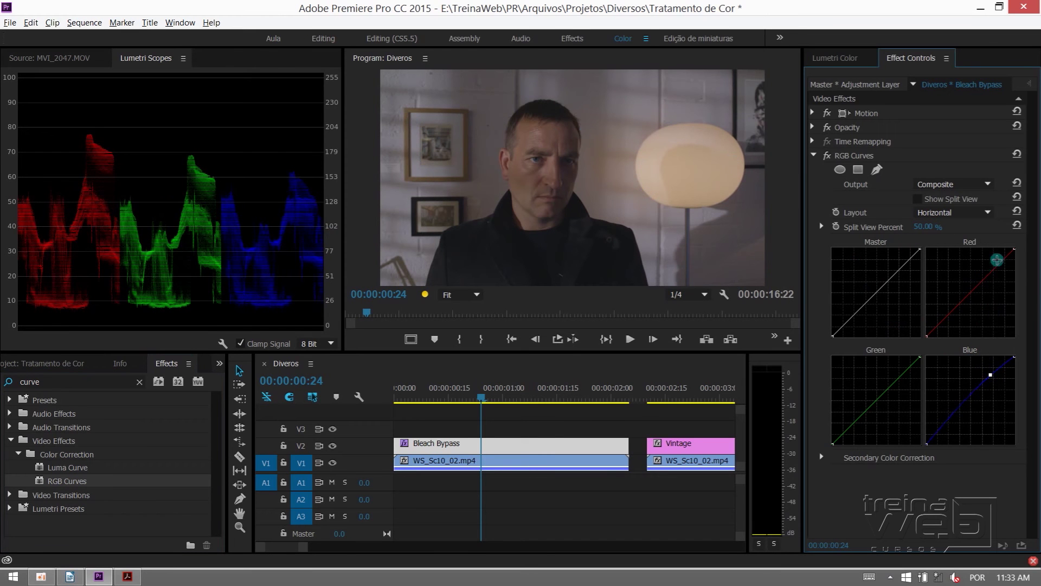
left_click_drag(996, 268, 995, 270)
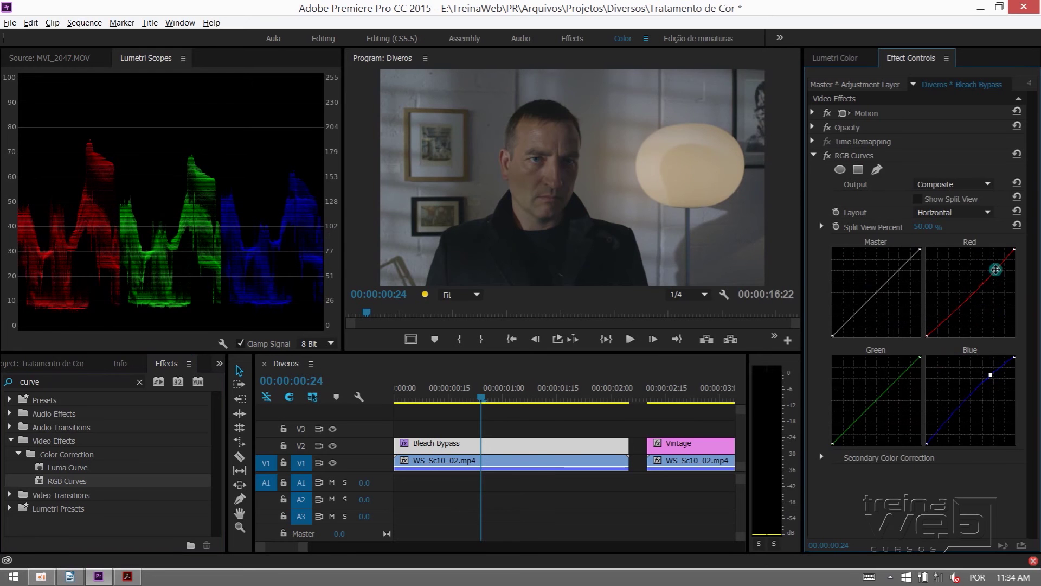
left_click_drag(995, 270, 994, 269)
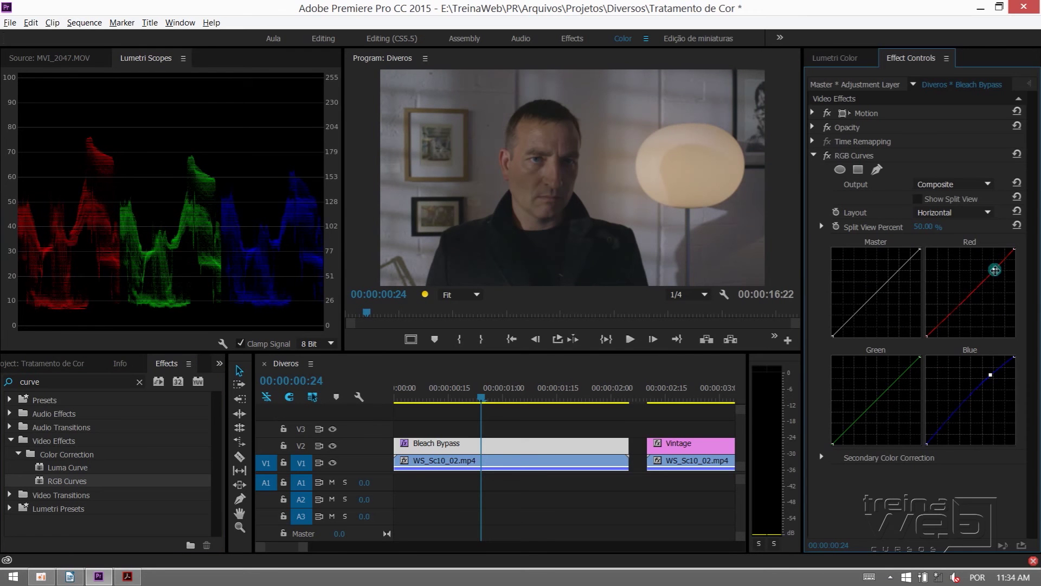
left_click(990, 375)
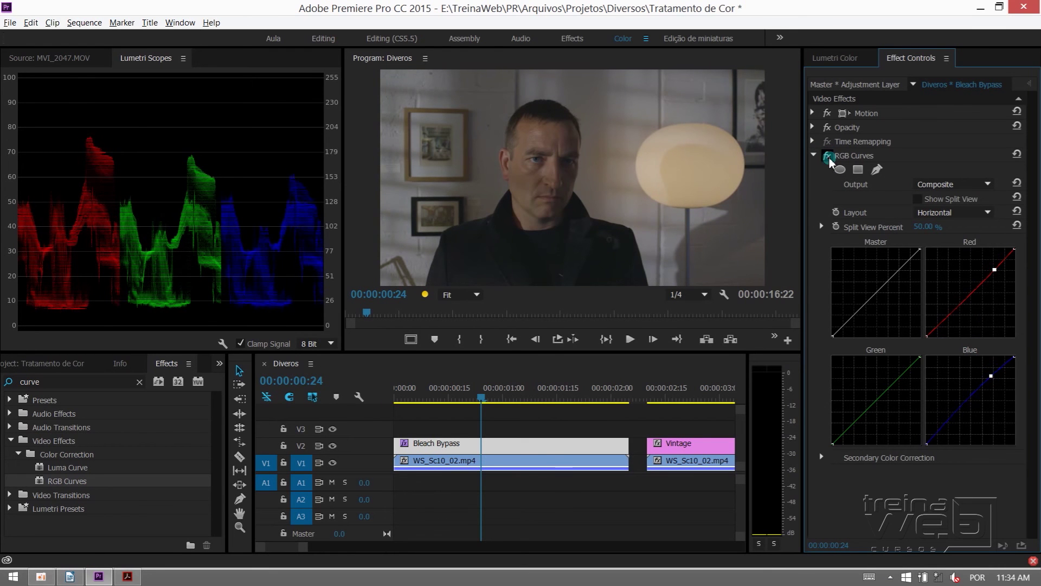
left_click(819, 156)
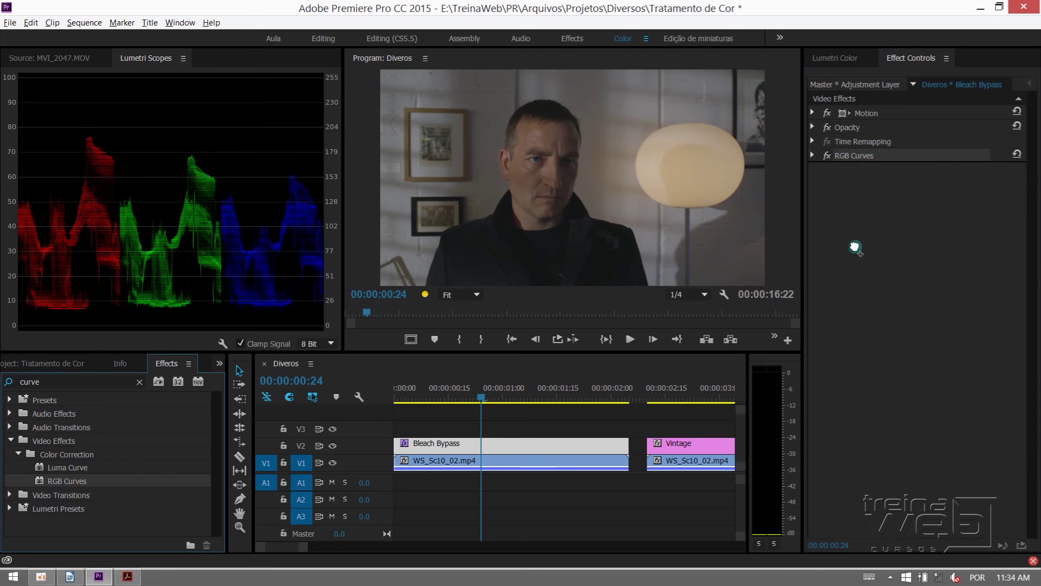
Add a second RGB Curves with two master points: lower one pulled down, upper one raised.
left_click_drag(72, 485, 857, 244)
left_click(889, 284)
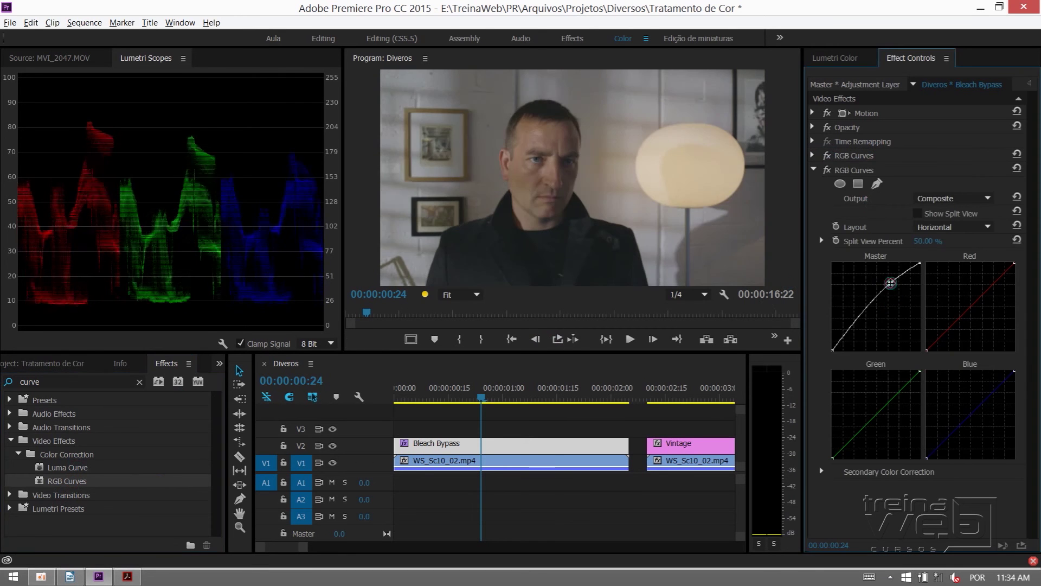
left_click(853, 329)
left_click_drag(853, 329, 846, 342)
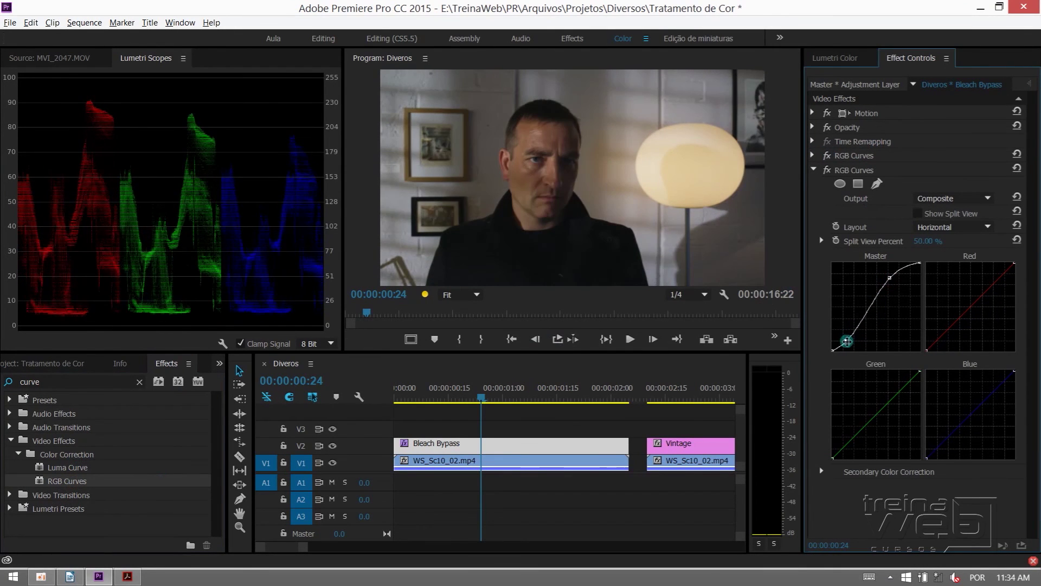
left_click(889, 281)
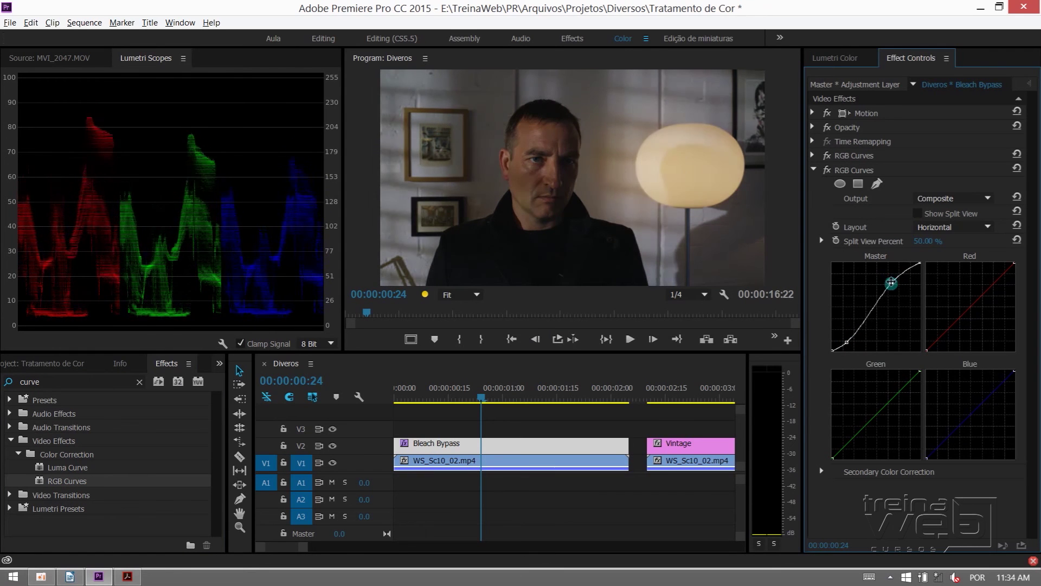
left_click(818, 171)
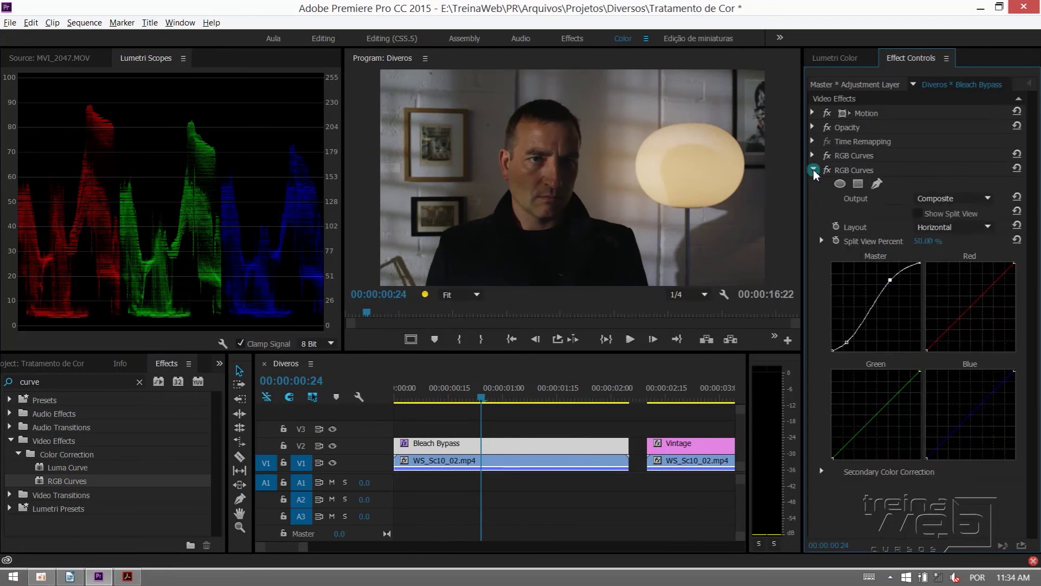
left_click(150, 362)
Apply Fast Color Corrector to Bleach Bypass and lower its Saturation to 76.
left_click(61, 378)
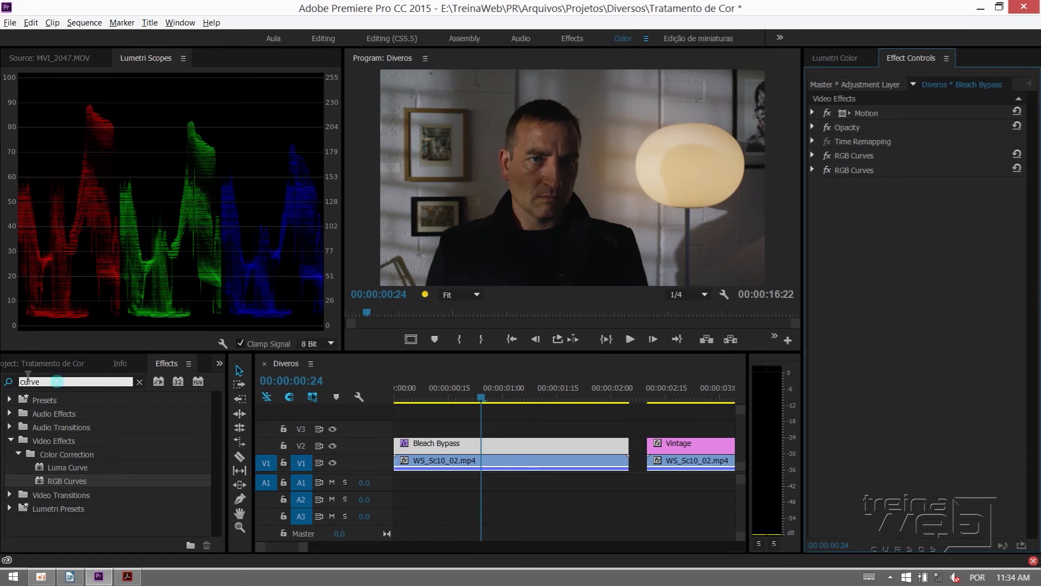
type("fast")
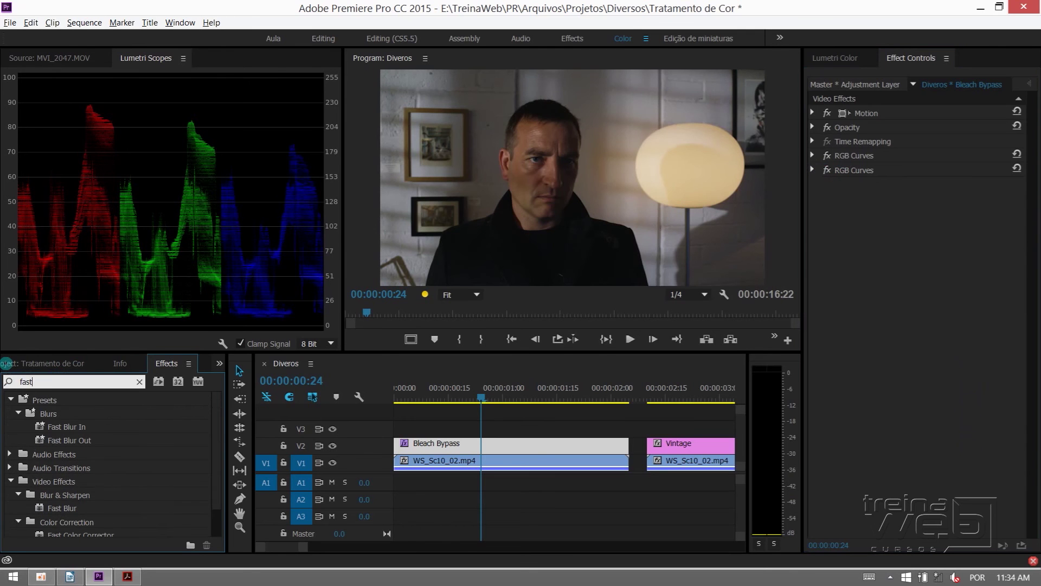
left_click_drag(68, 509, 77, 523)
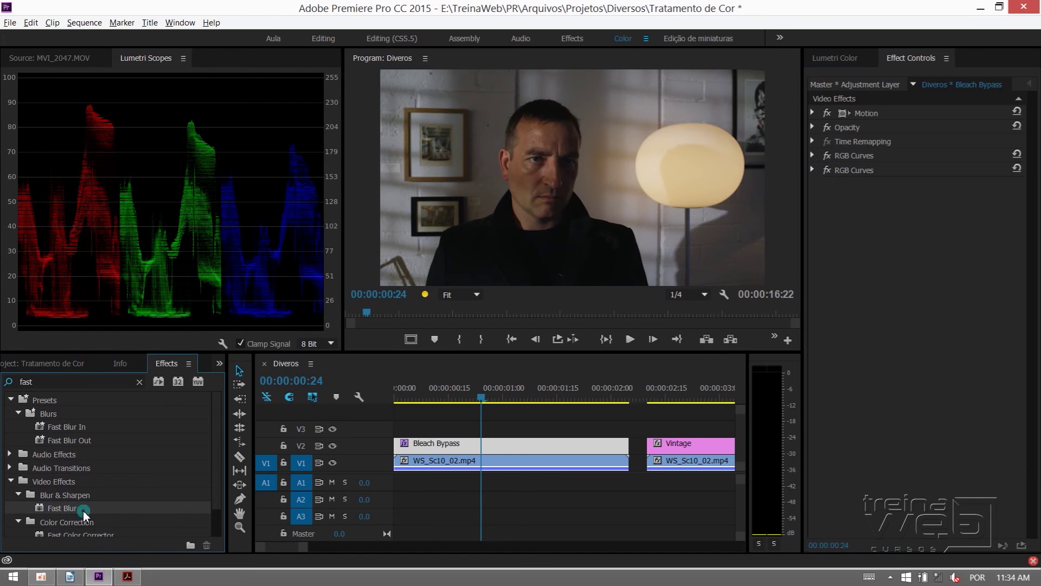
mouse_move(103, 535)
left_mouse_down()
mouse_move(913, 244)
mouse_move(896, 220)
left_mouse_up()
scroll(952, 339, "down", 2)
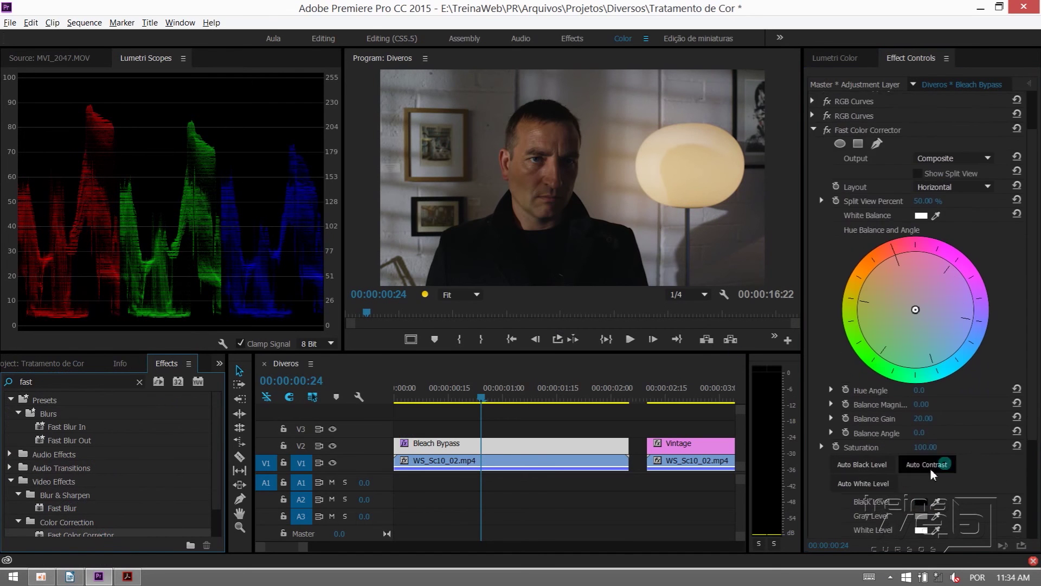
mouse_move(925, 446)
left_mouse_down()
mouse_move(877, 447)
mouse_move(936, 446)
left_mouse_up()
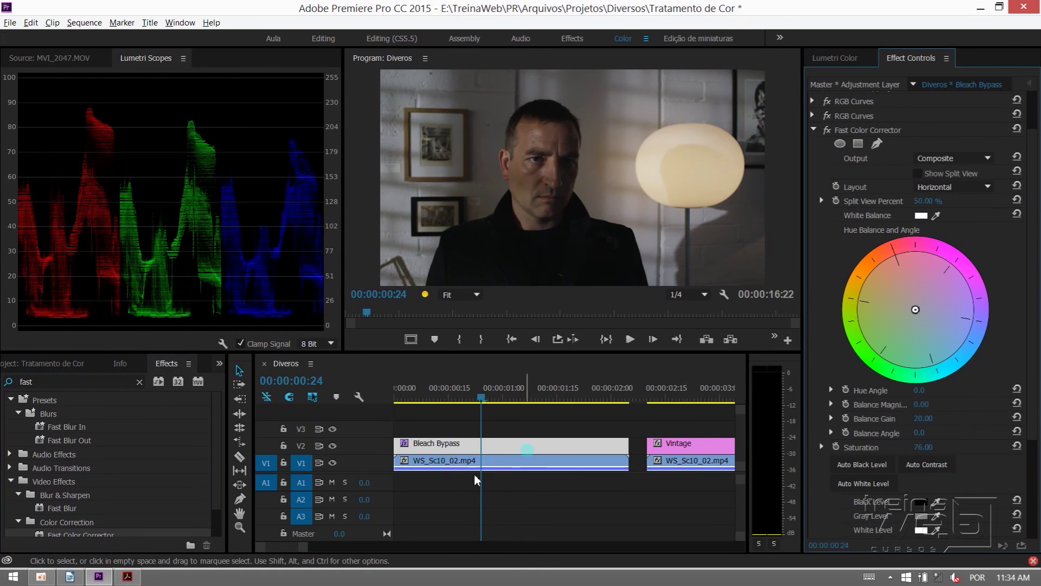
Toggle the graded V2 track's visibility repeatedly to compare looks, leaving it on.
left_click(460, 449)
left_click(332, 446)
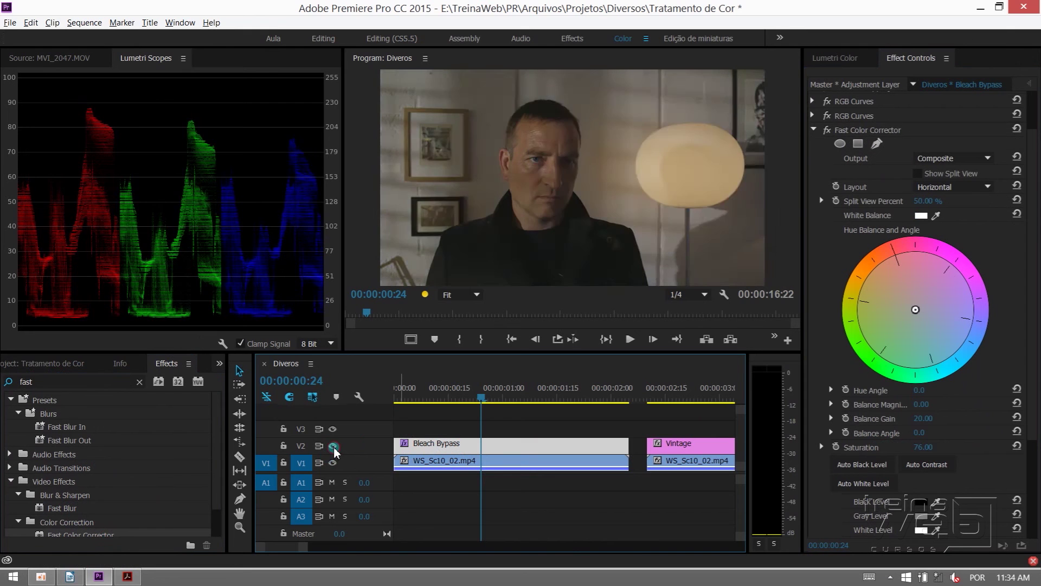
left_click(333, 446)
left_click(333, 446)
left_click(332, 447)
left_click(333, 448)
left_click(332, 447)
left_click(332, 448)
left_click(333, 447)
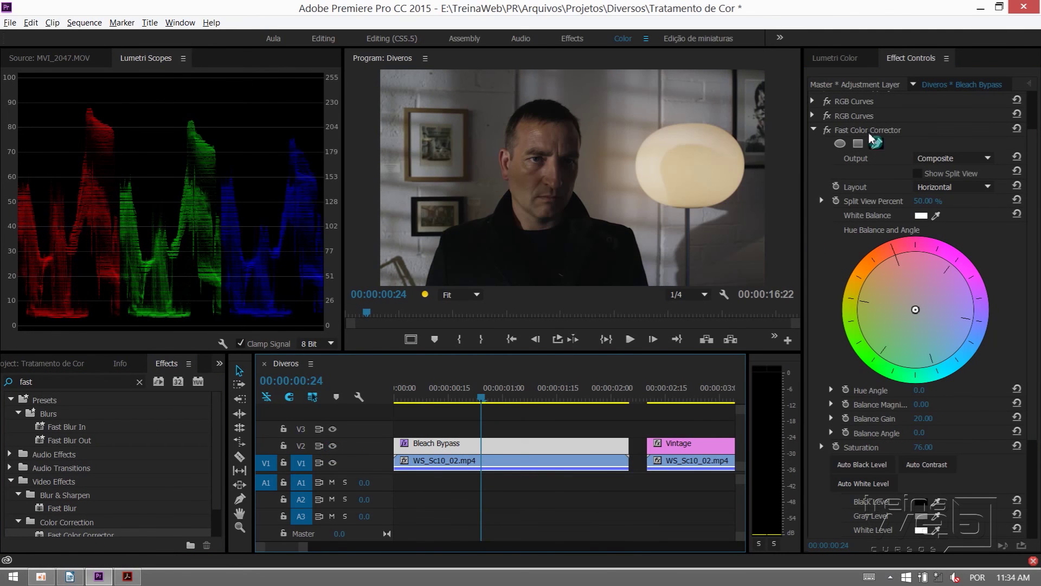
Collapse the Fast Color Corrector and select all three grading effects.
left_click(813, 131)
left_click(849, 157)
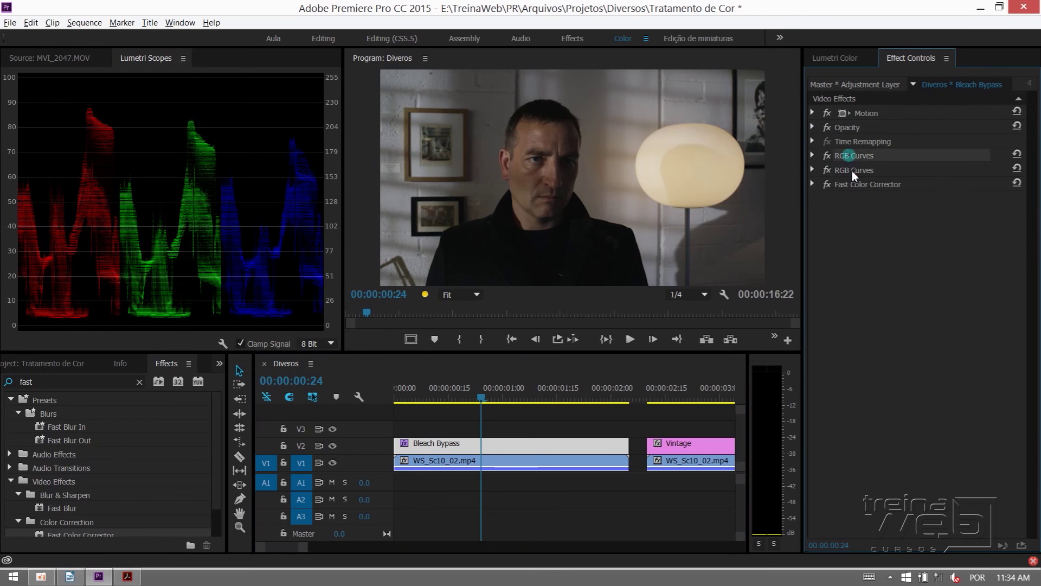
left_click(851, 170)
left_click(858, 184, "shift")
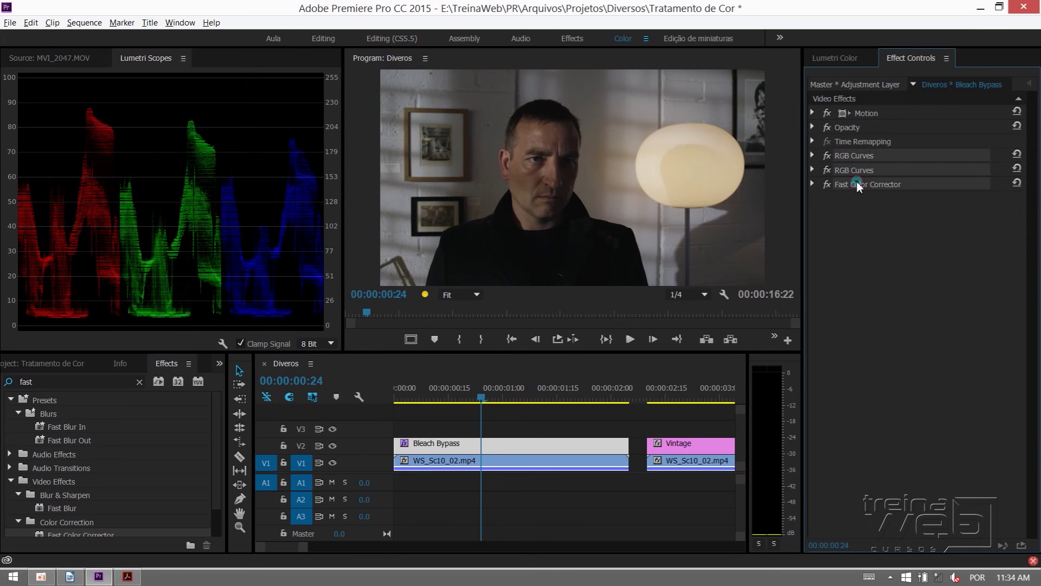
Clear the Effects search, expand Presets, and switch off all three grading effects.
left_click(138, 382)
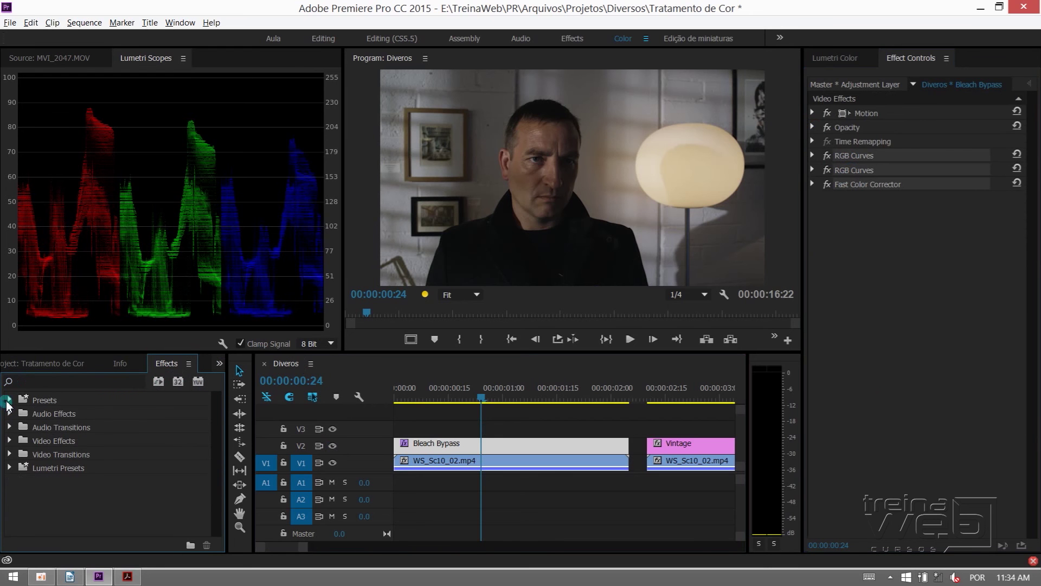
left_click(9, 400)
left_click(855, 157)
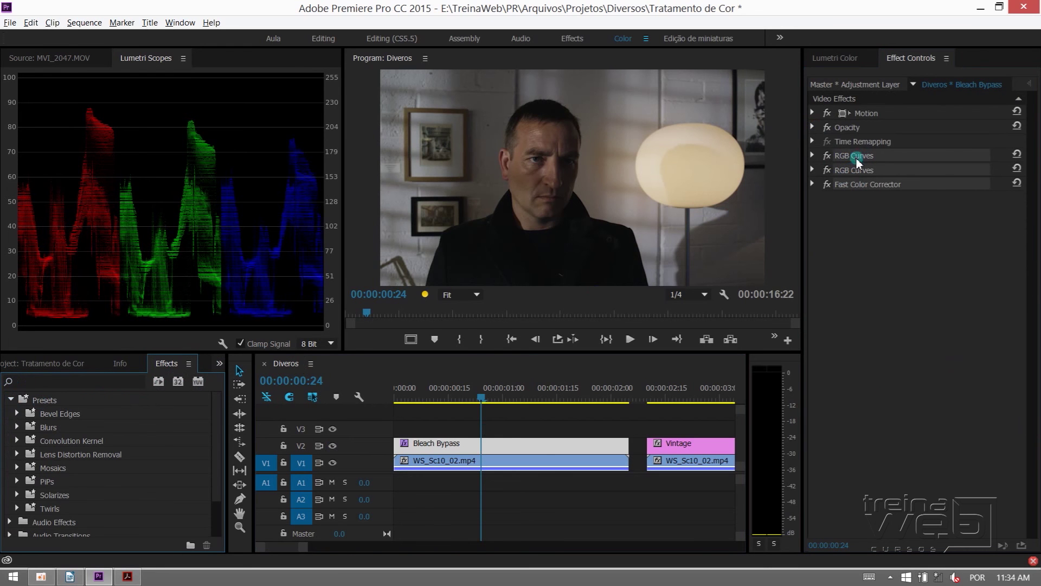
left_click(828, 171)
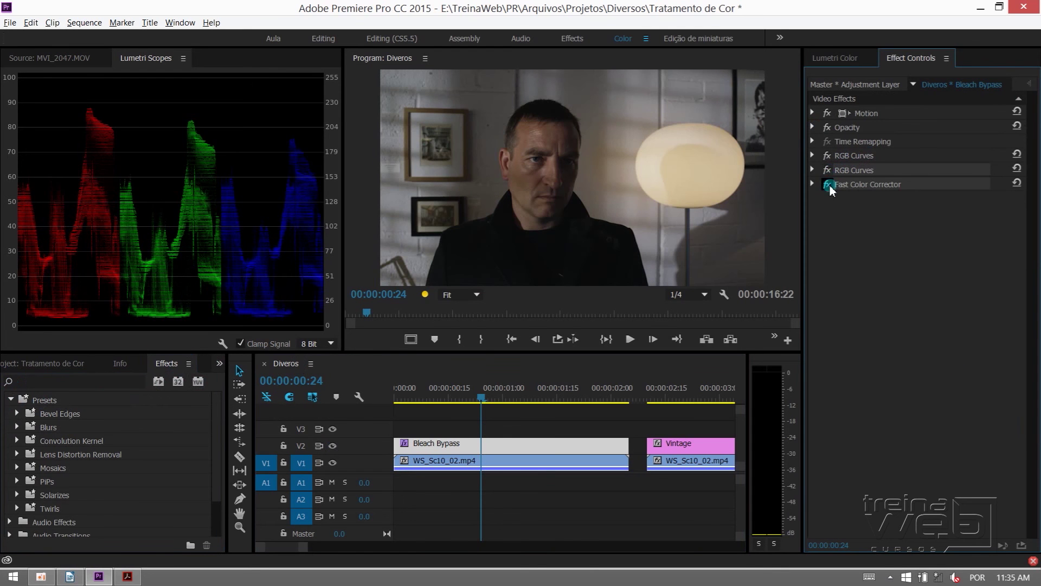
left_click(827, 184)
left_click(849, 155)
left_click(828, 156)
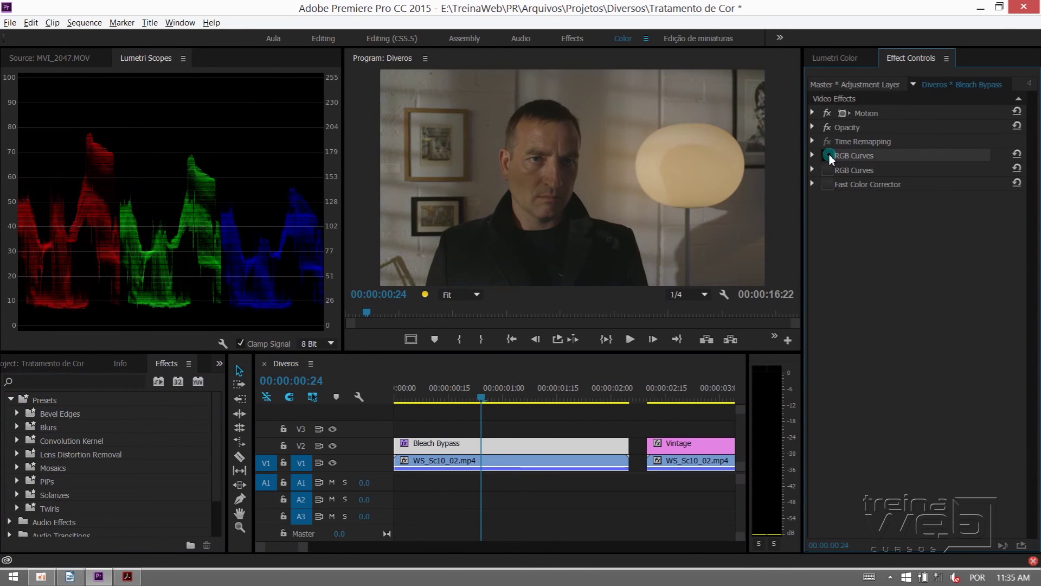
Switch all three effects back on, toggling the second RGB Curves once more to compare.
left_click(828, 155)
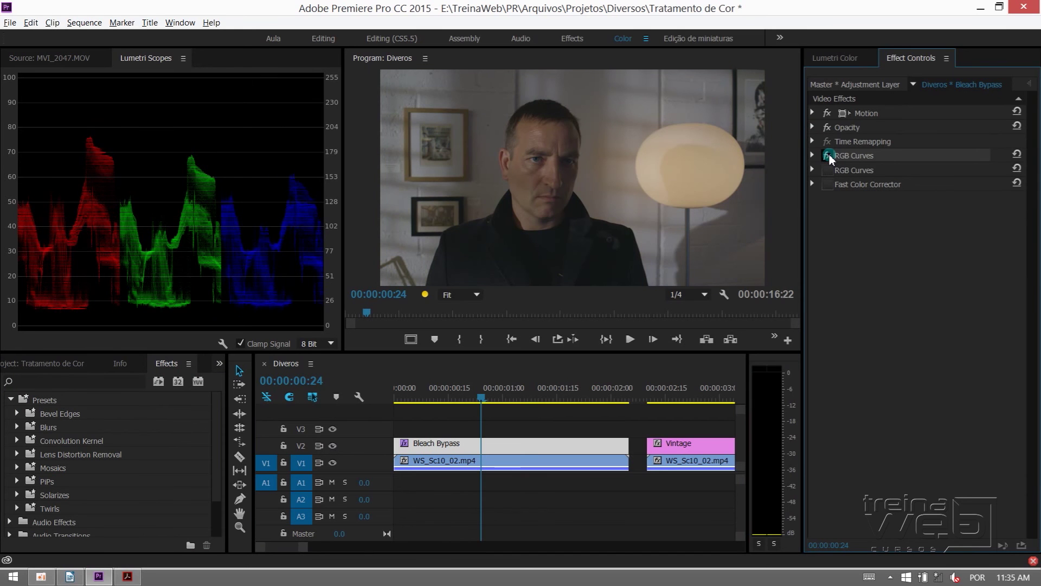
left_click(826, 164)
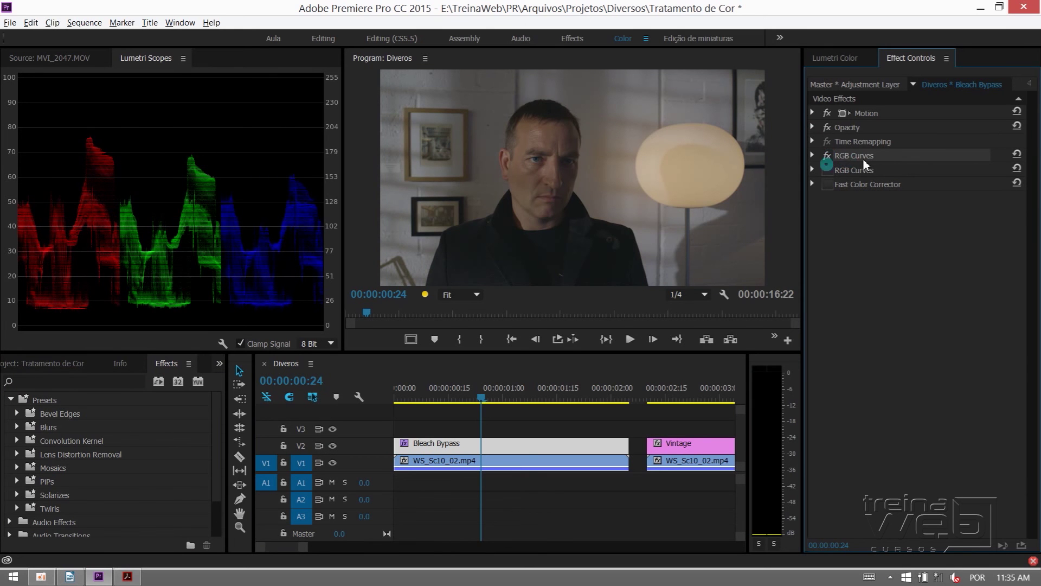
left_click(827, 170)
left_click(827, 185)
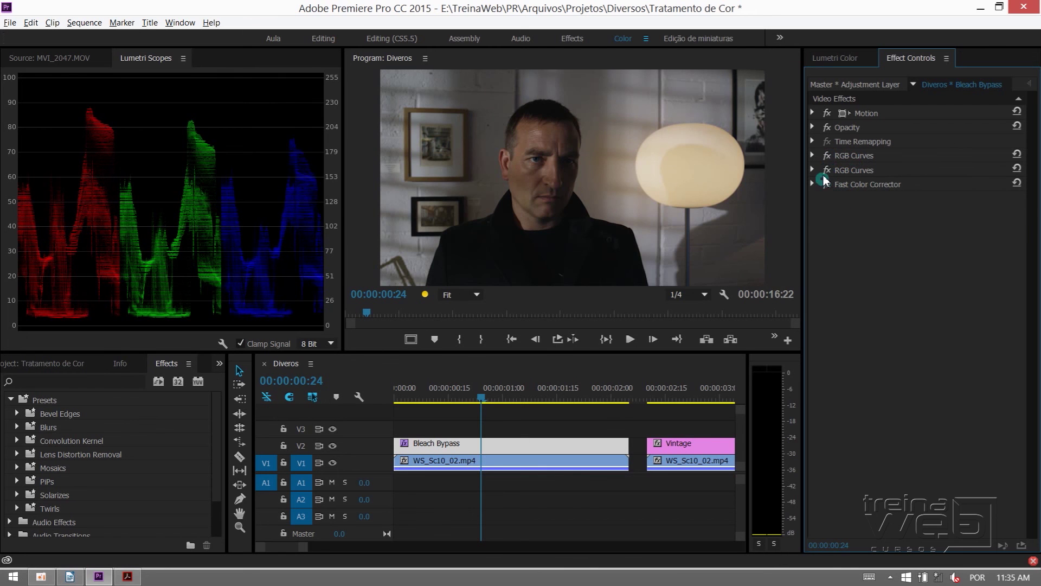
left_click(827, 170)
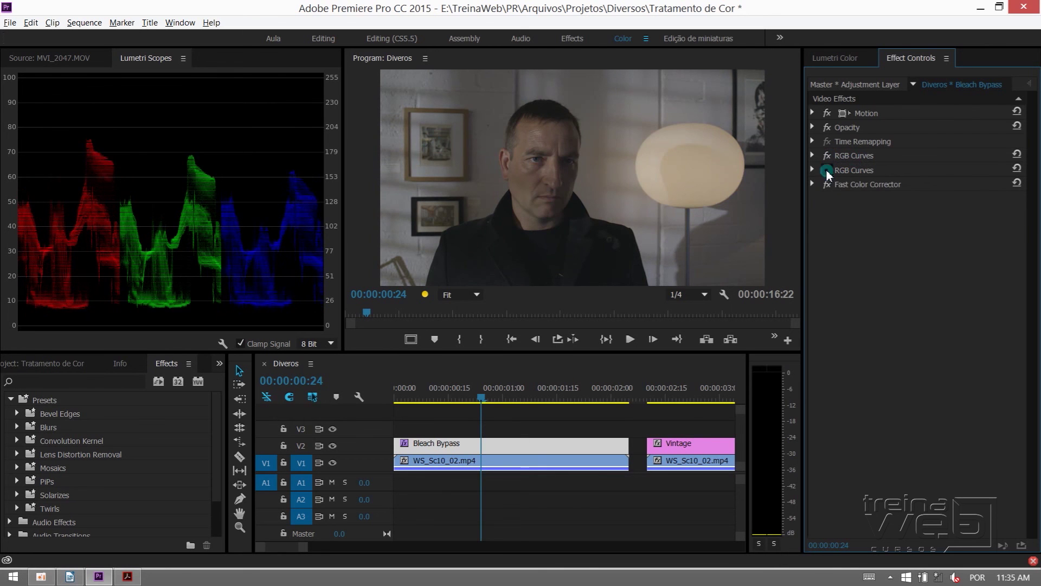
left_click(827, 170)
Save the layer's grading effects as a preset named 'Bleach Bypass' and collapse the Presets folder.
right_click(852, 173)
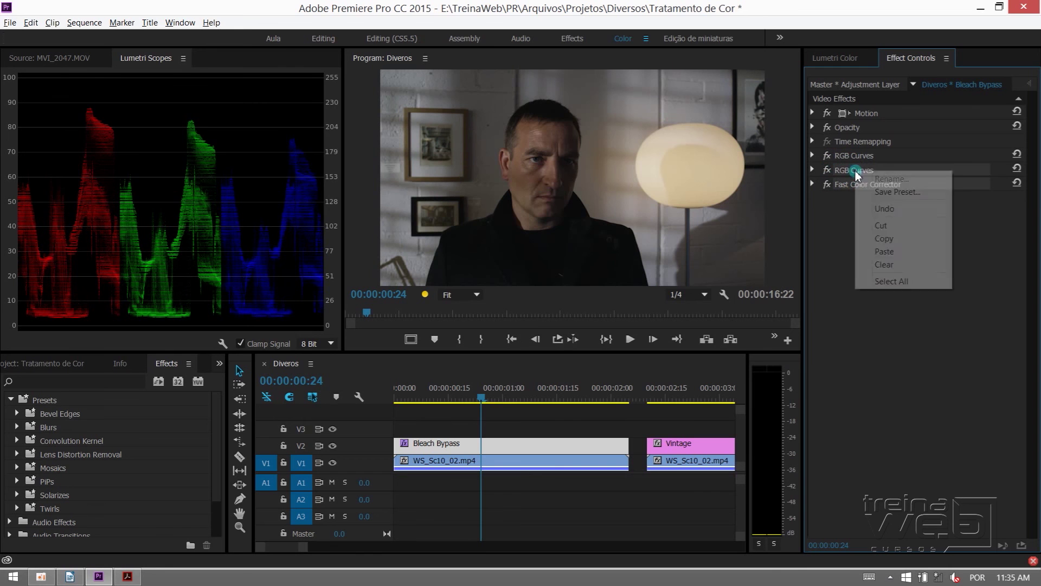
left_click(896, 193)
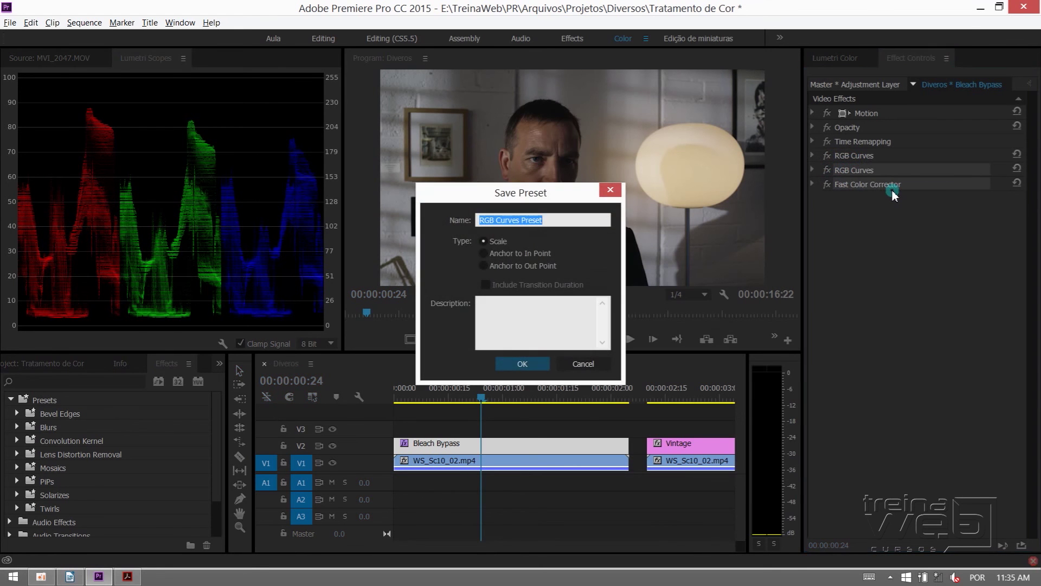
type("Bleach By")
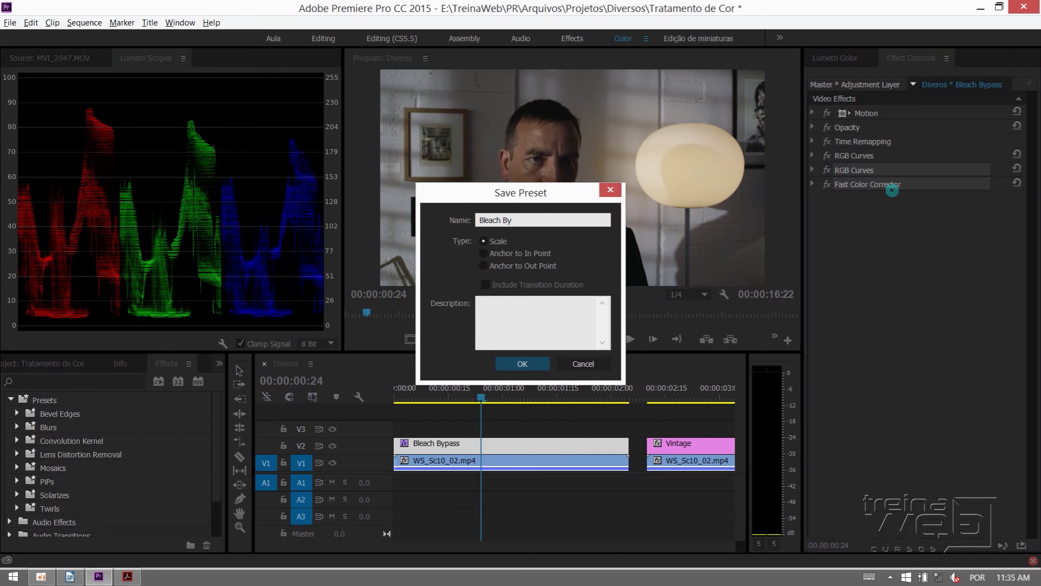
type("ss")
key("Return")
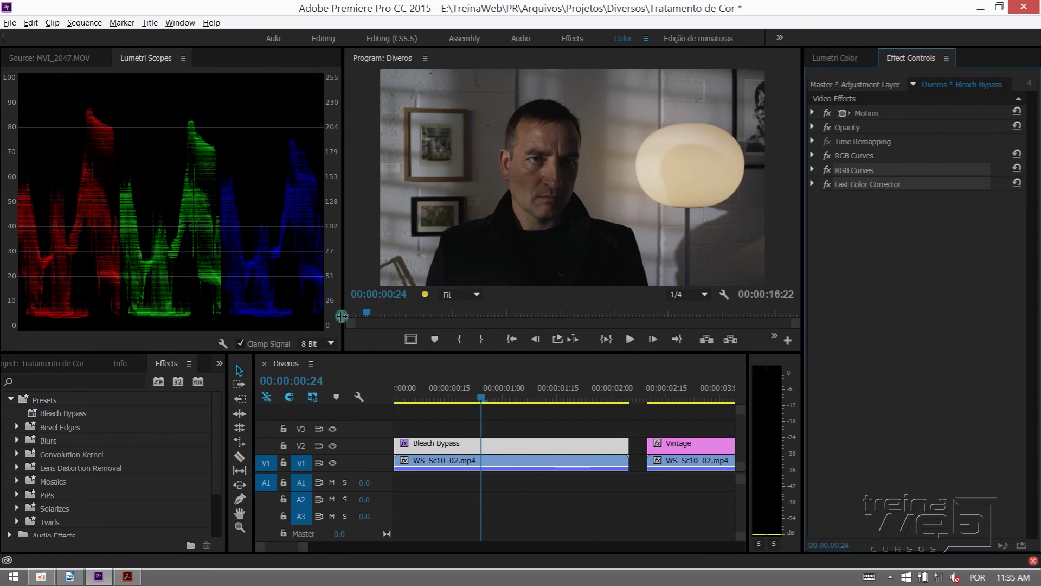
left_click(48, 412)
scroll(47, 413, "down", 1)
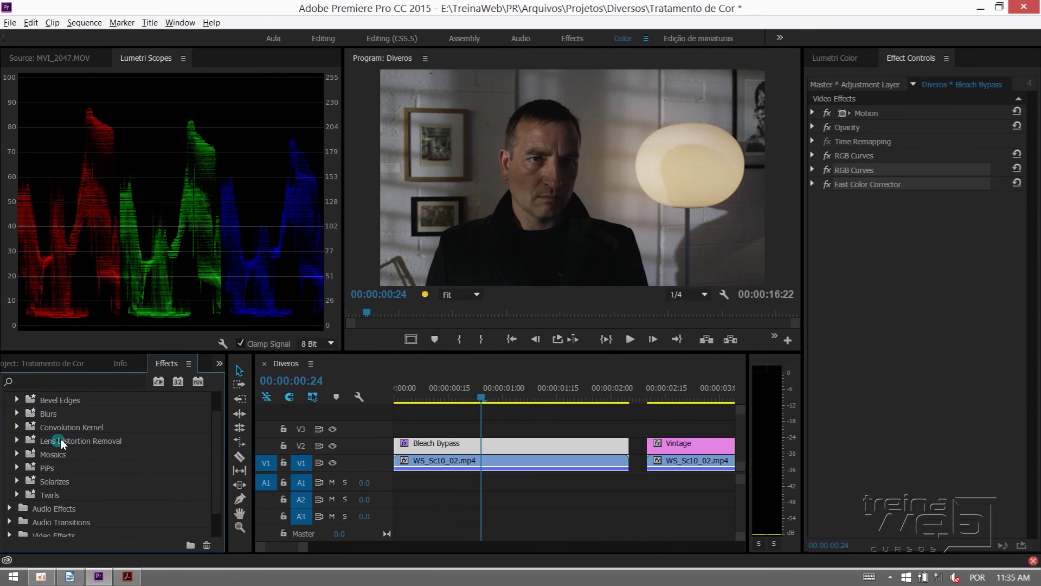
scroll(48, 421, "up", 1)
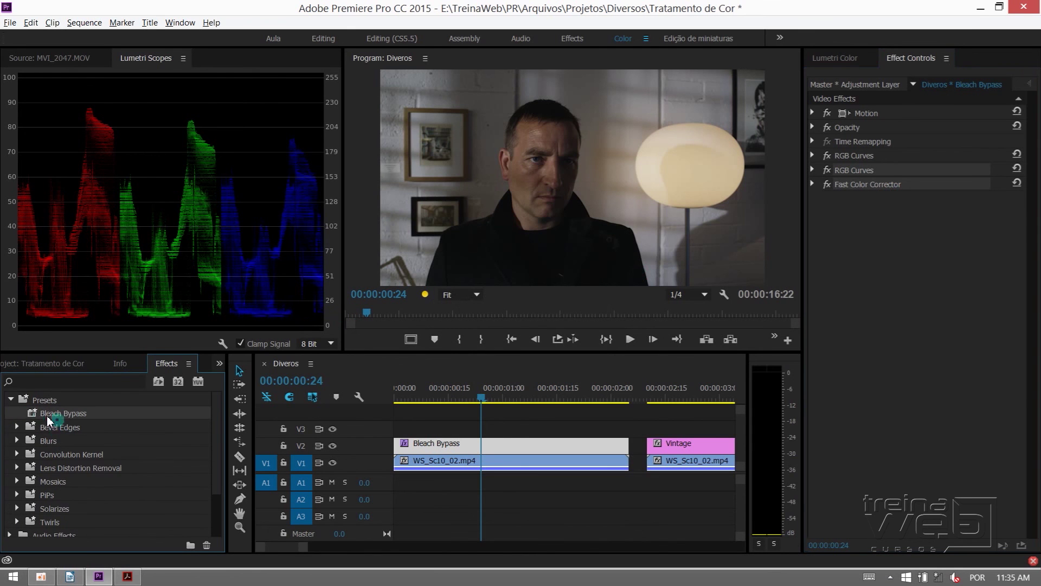
left_click(10, 400)
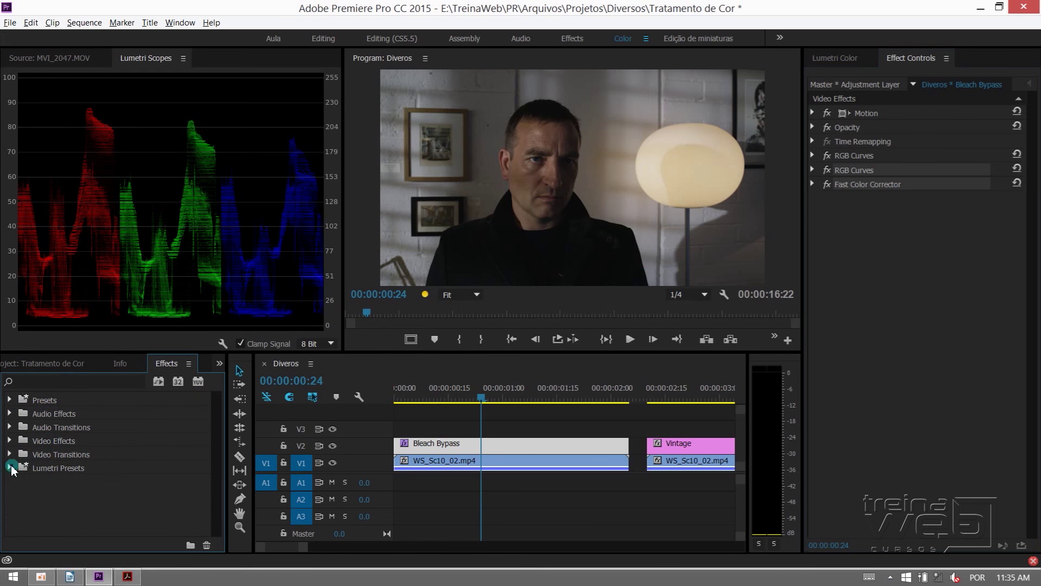
Expand Lumetri Presets > Cinematic and preview the Cinespace 25 and Cinespace 100 Faded Film looks.
left_click(11, 468)
left_click_drag(227, 450, 394, 437)
left_click(17, 481)
scroll(124, 480, "down", 2)
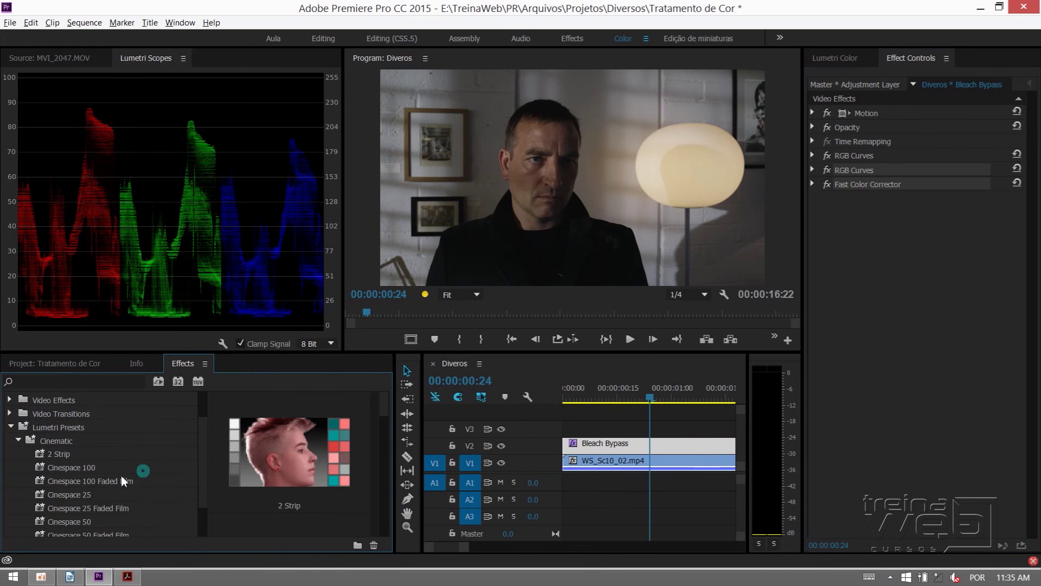
scroll(124, 480, "down", 1)
left_click(75, 494)
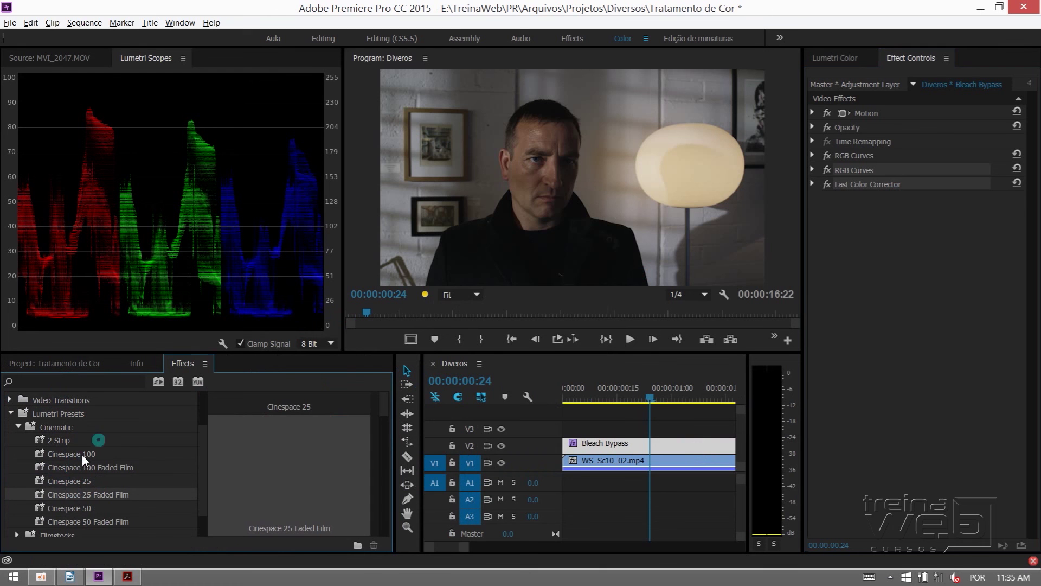
left_click(81, 467)
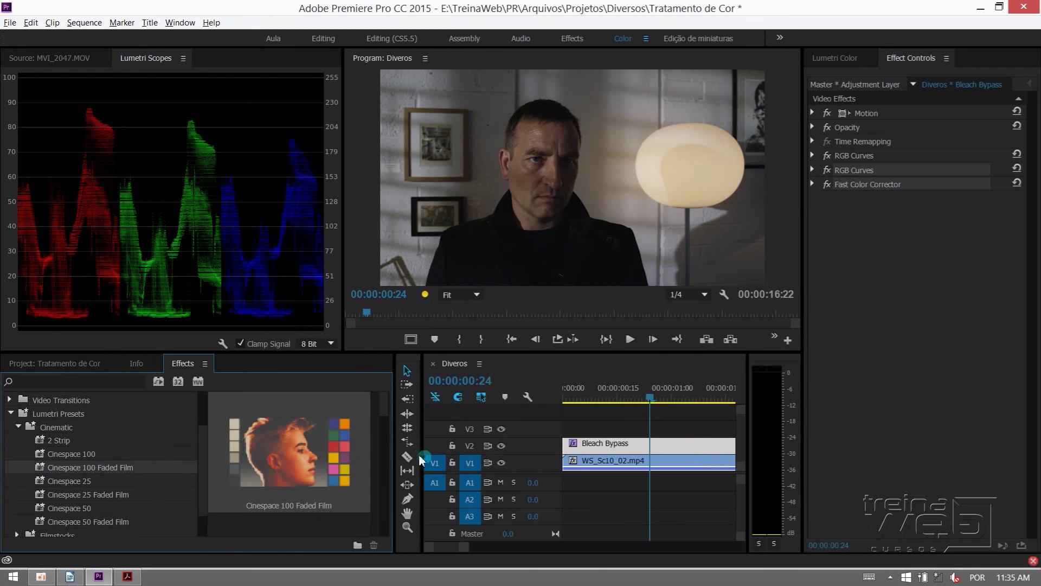
left_click_drag(388, 456, 226, 456)
Select the Vintage adjustment layer and filter the Effects list by 'bla'.
left_click(491, 412)
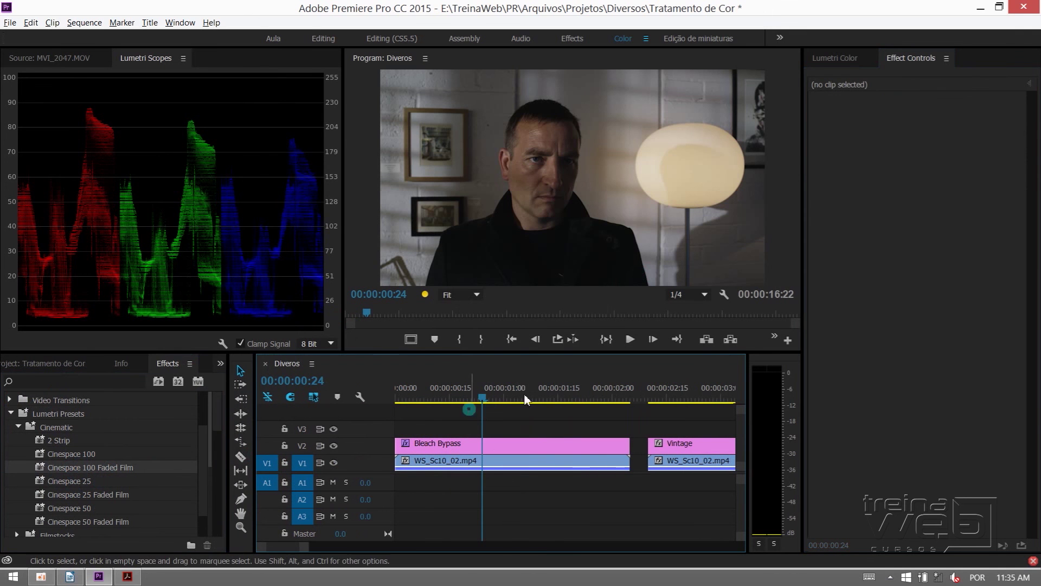
left_click_drag(531, 397, 566, 397)
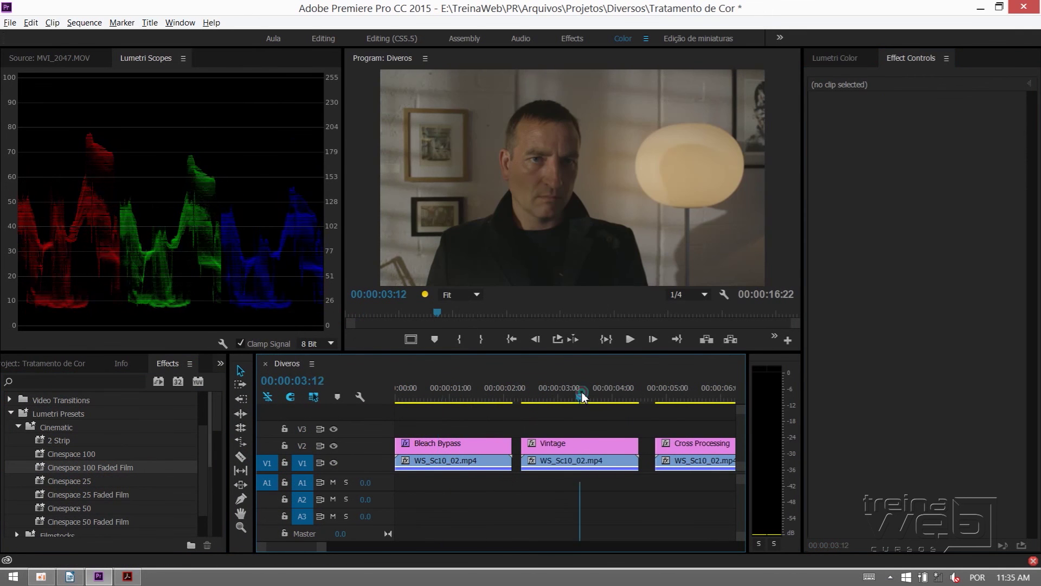
left_click(499, 451)
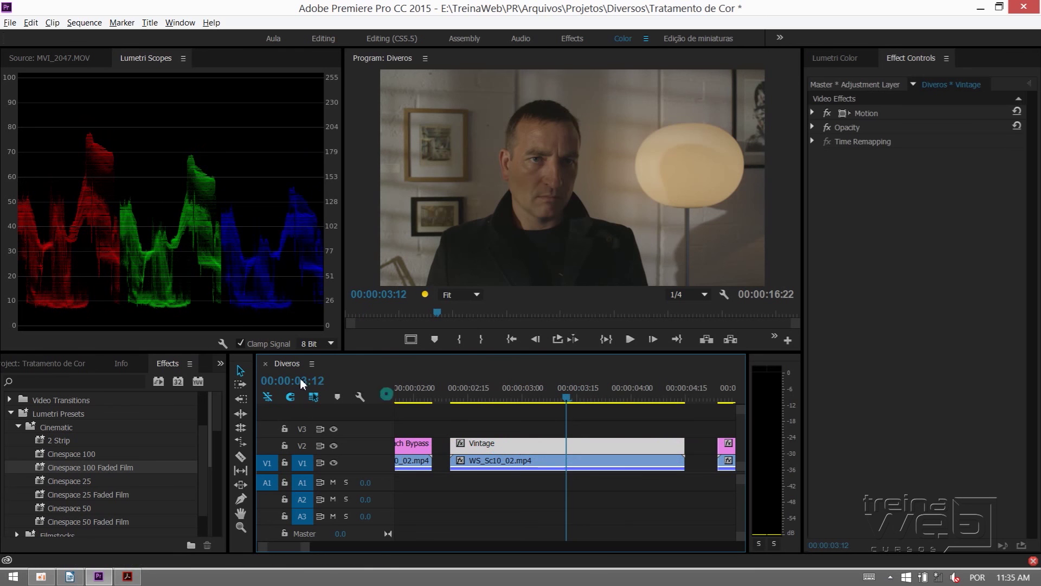
left_click(81, 381)
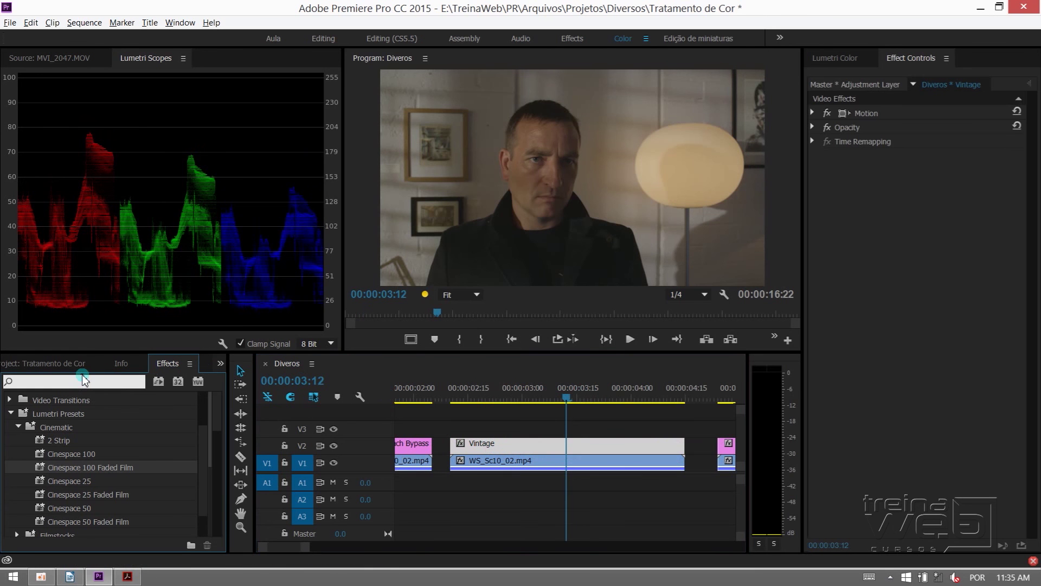
type("bla")
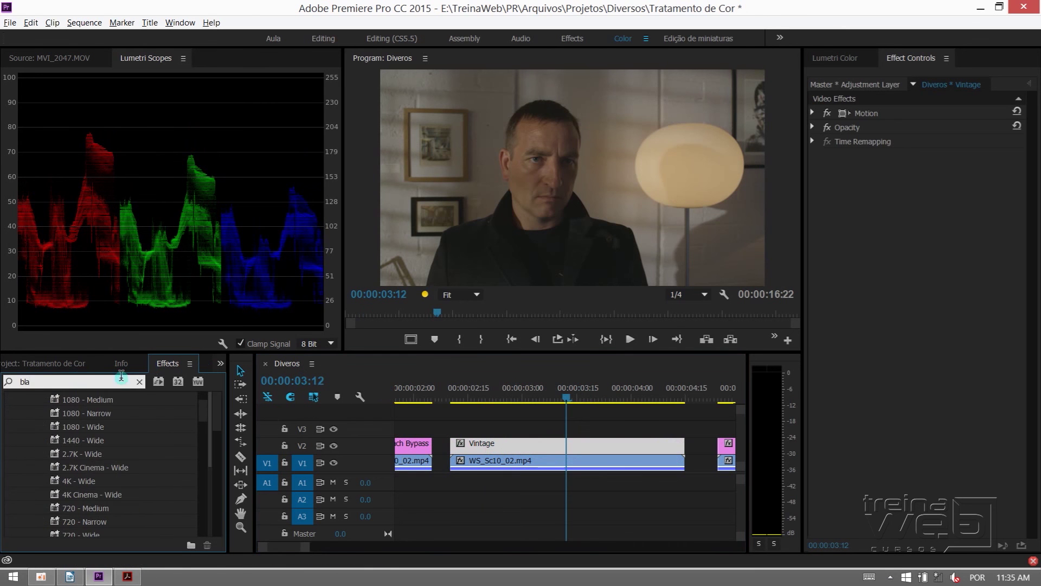
Move the playhead back to 00:00:01:28 and select the Bleach Bypass layer.
left_click(406, 389)
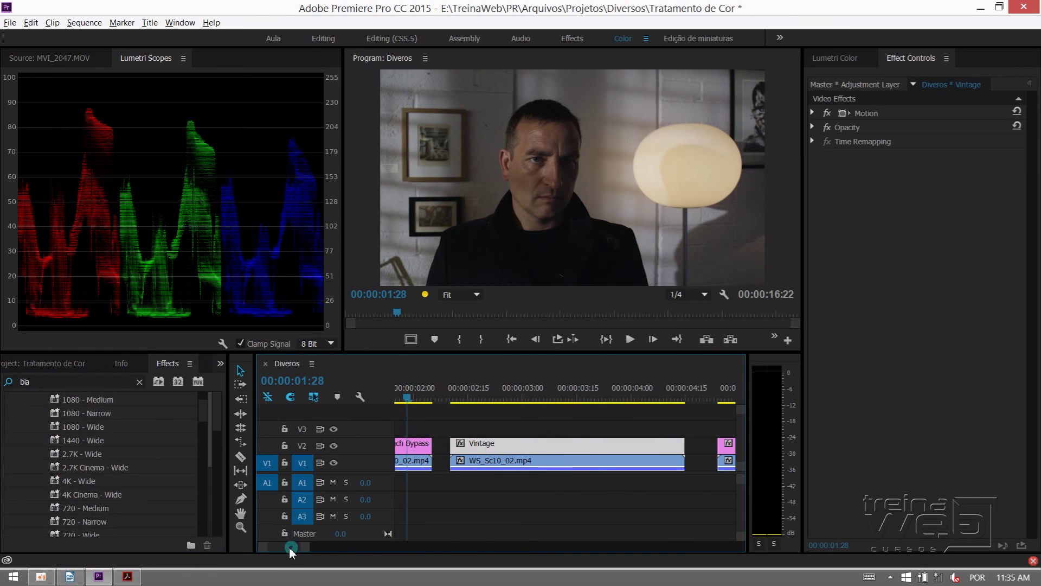
left_click_drag(291, 549, 274, 548)
left_click(610, 447)
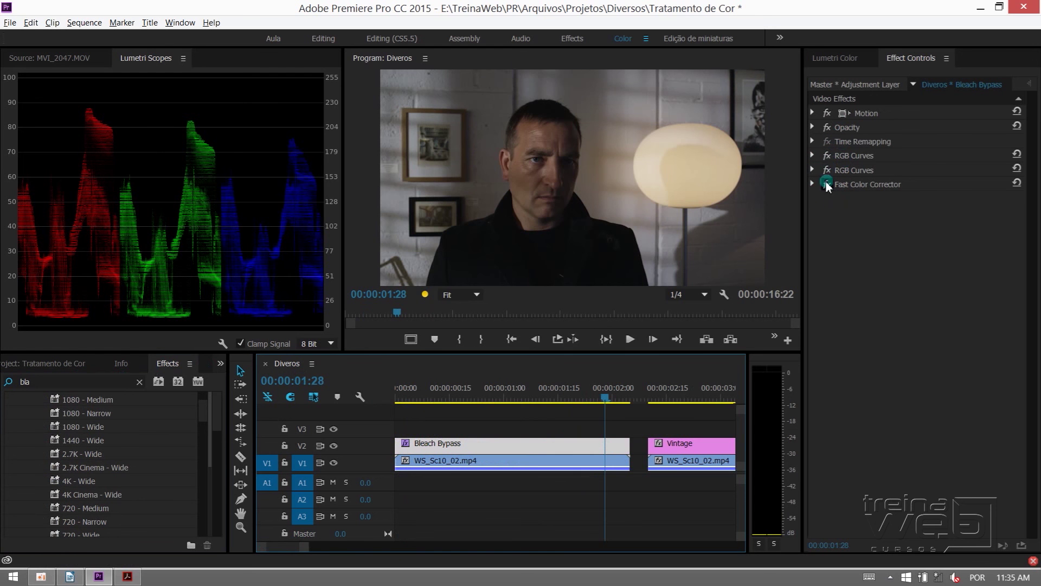
Switch off both RGB Curves and the Fast Color Corrector on Bleach Bypass.
left_click(827, 169)
left_click(827, 184)
left_click(827, 156)
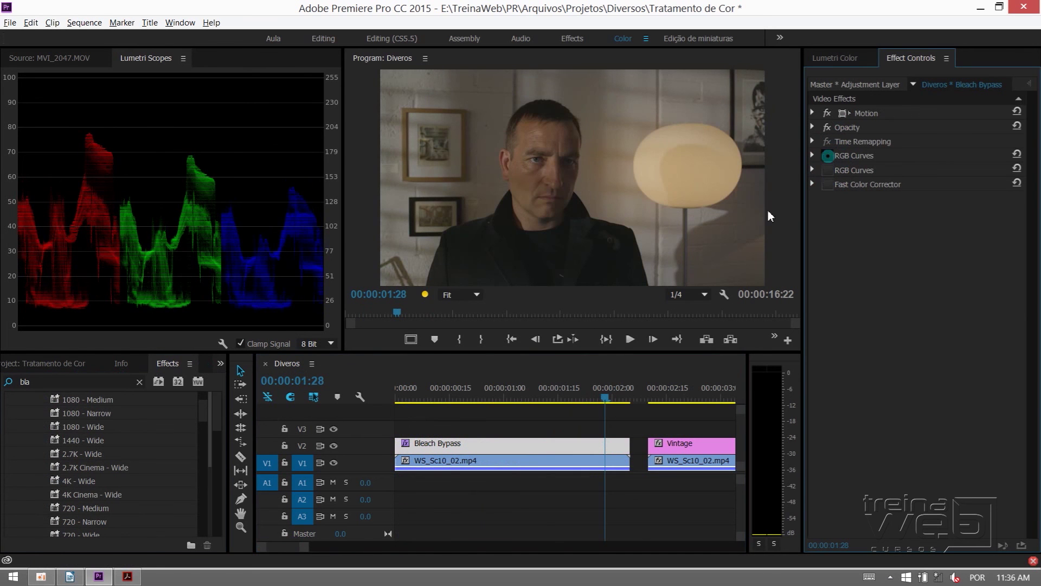
left_click(610, 410)
left_click(603, 443)
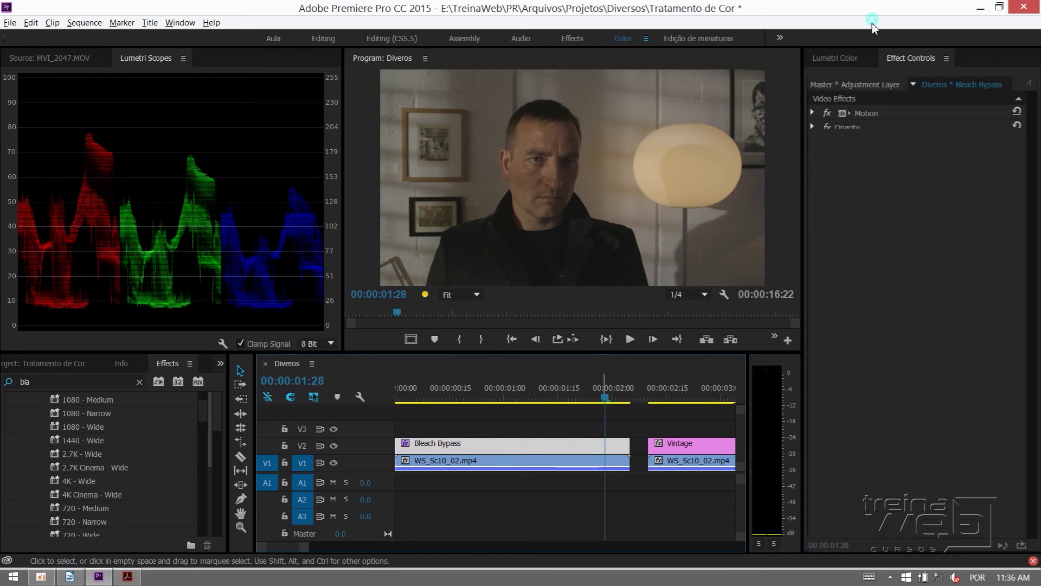
Re-enable only the first RGB Curves and move the playhead back to 00:00:01:23.
left_click(840, 60)
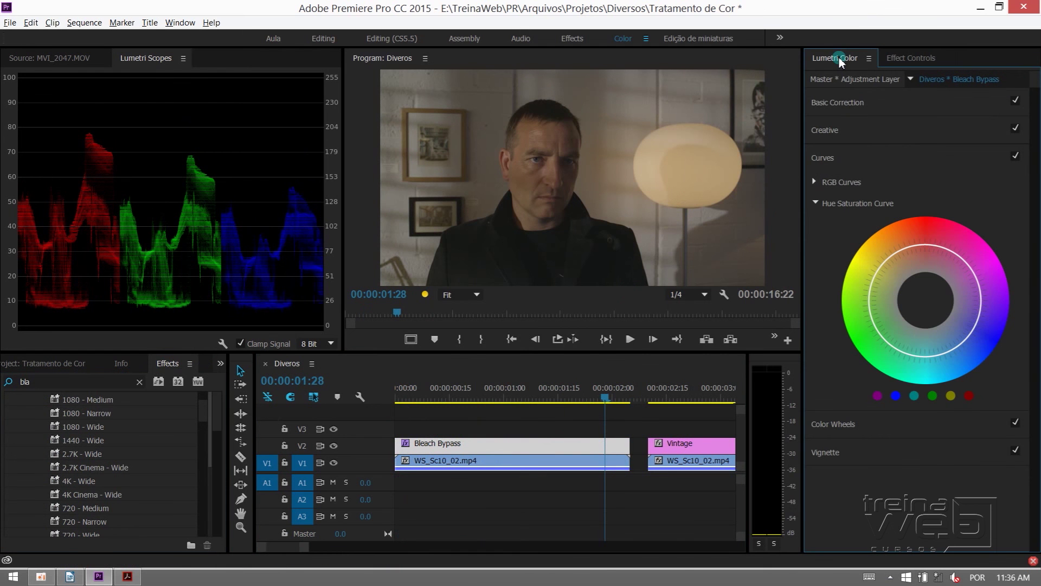
left_click(904, 58)
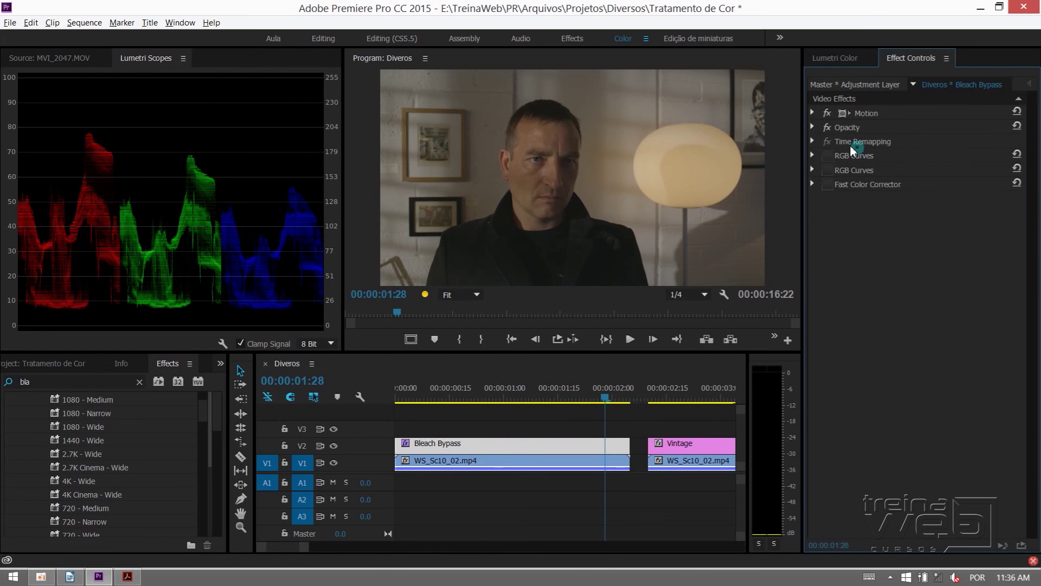
left_click(827, 156)
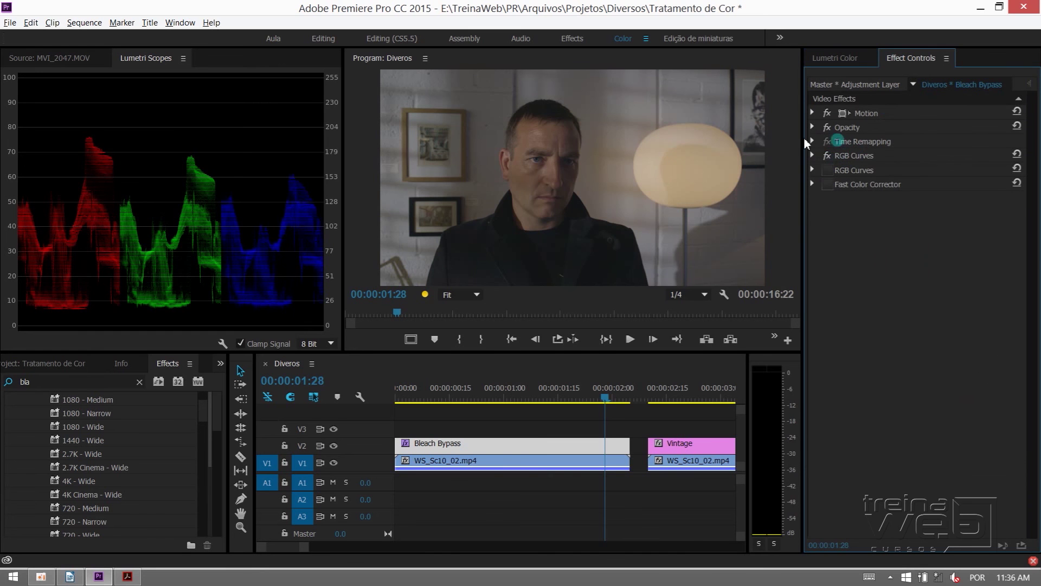
left_click_drag(609, 399, 595, 400)
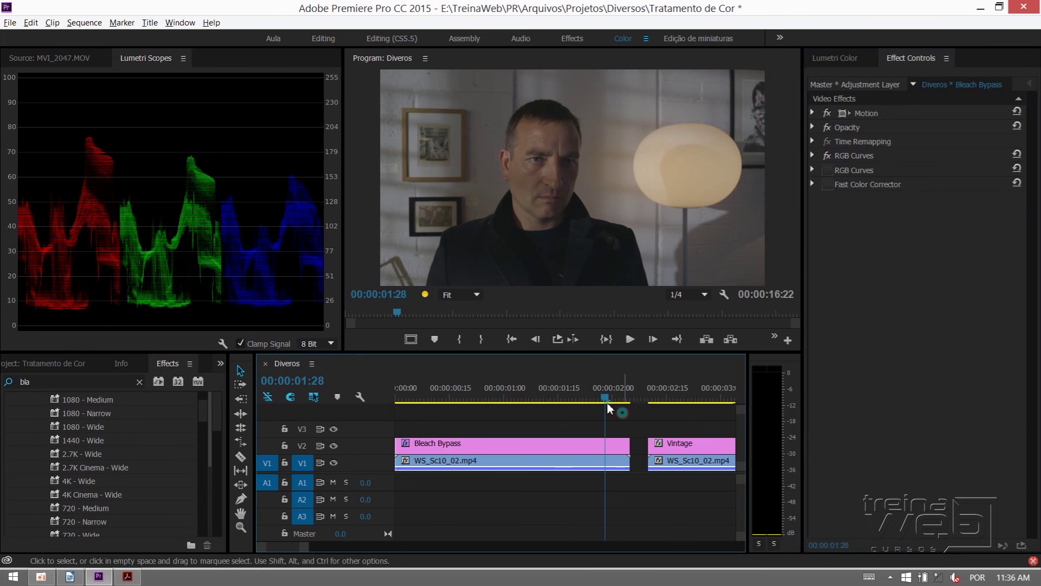
Shape the Bleach Bypass layer's Lumetri RGB curve into an S-curve with deeper shadows.
left_click(606, 444)
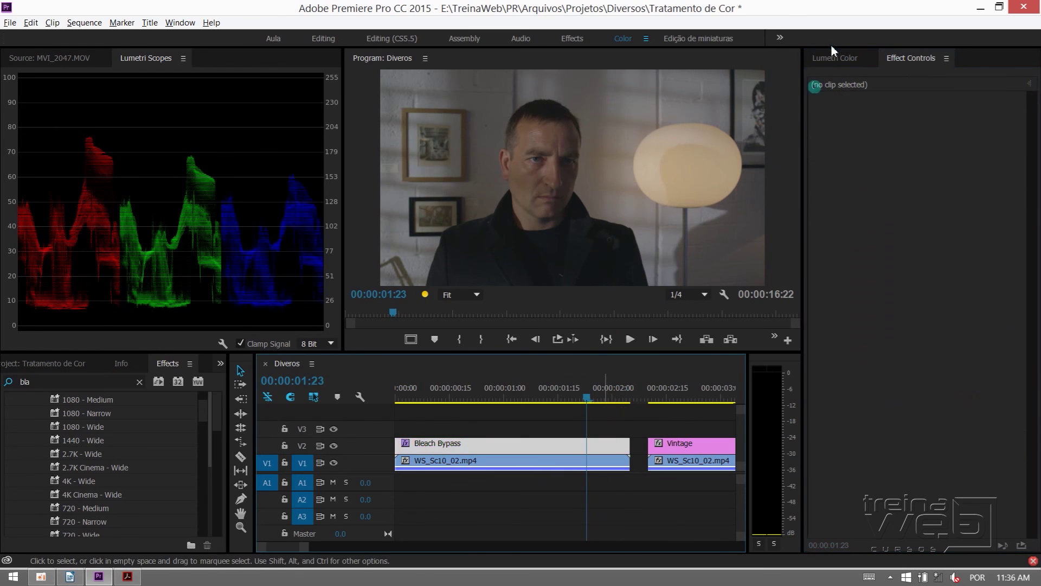
left_click(843, 58)
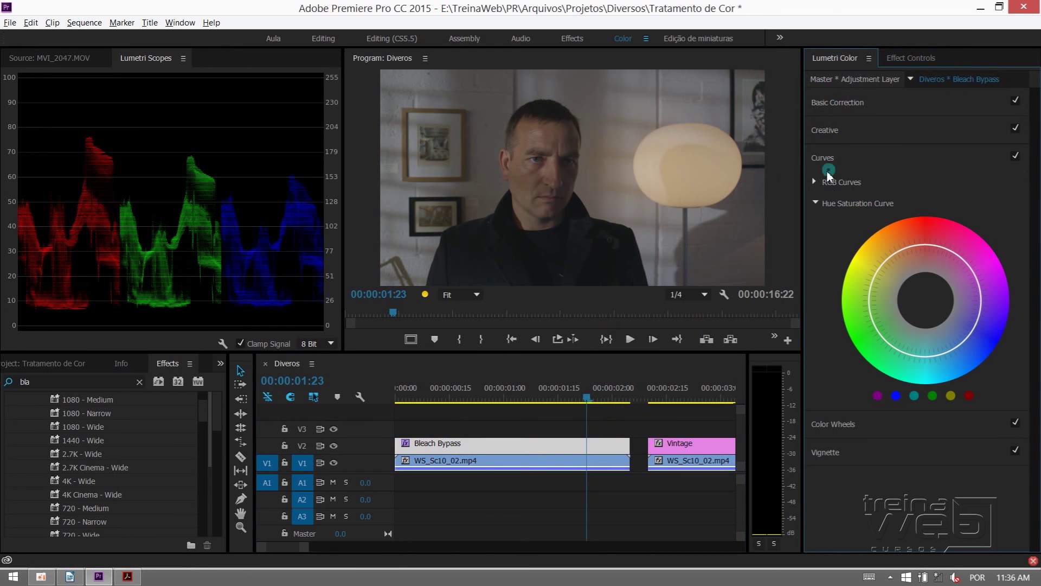
left_click(813, 183)
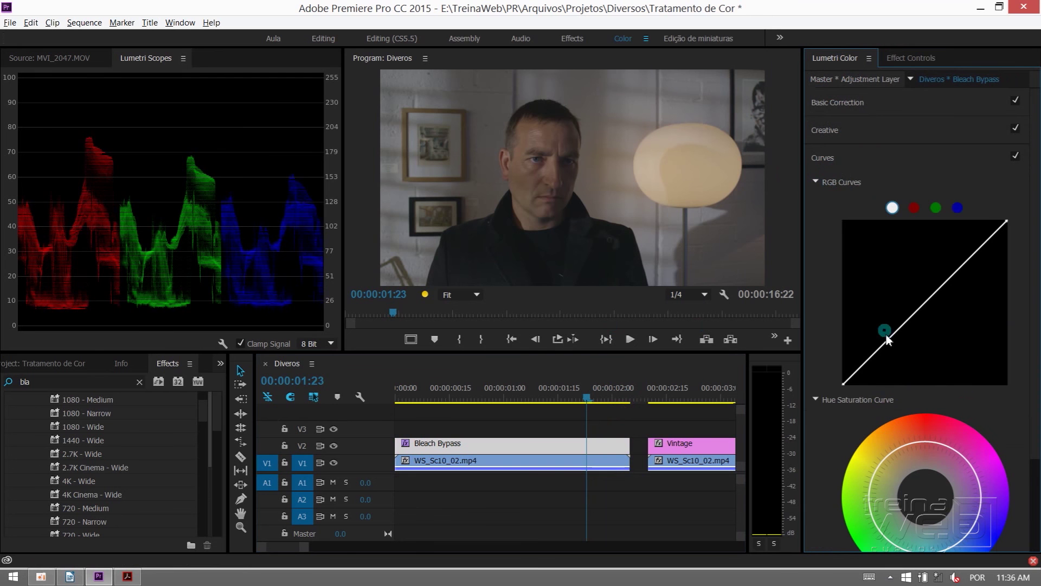
left_click_drag(885, 356, 886, 356)
left_click_drag(965, 286, 957, 264)
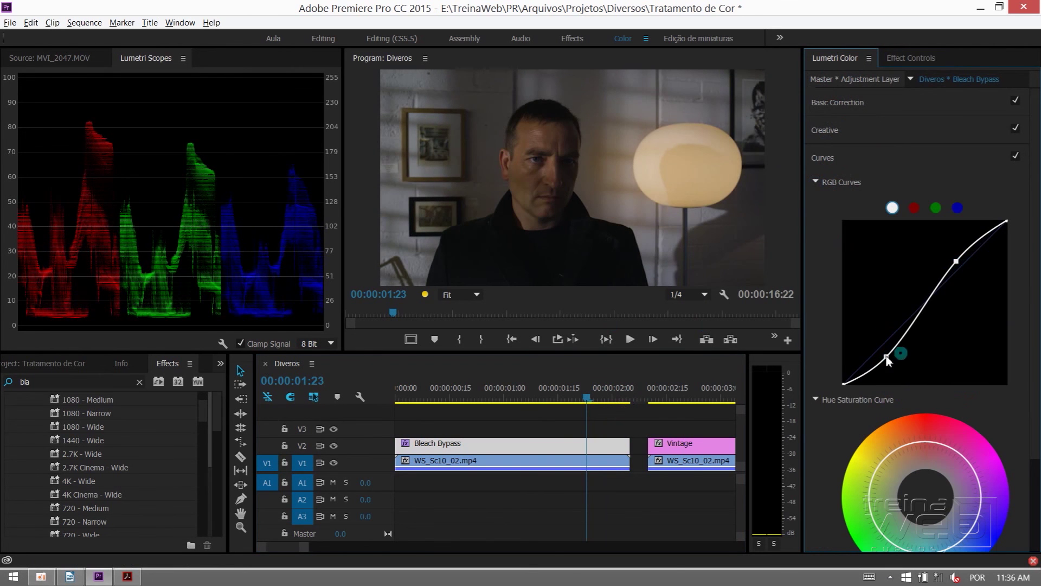
left_click_drag(885, 356, 887, 361)
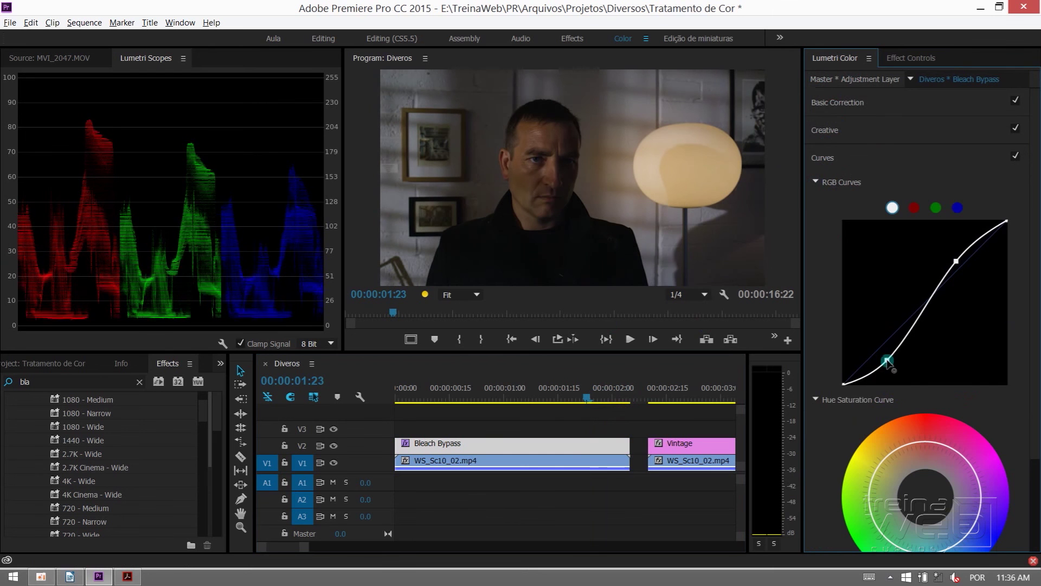
left_click(817, 182)
Lower the Basic Correction saturation to 74.7 to desaturate the image.
left_click(848, 109)
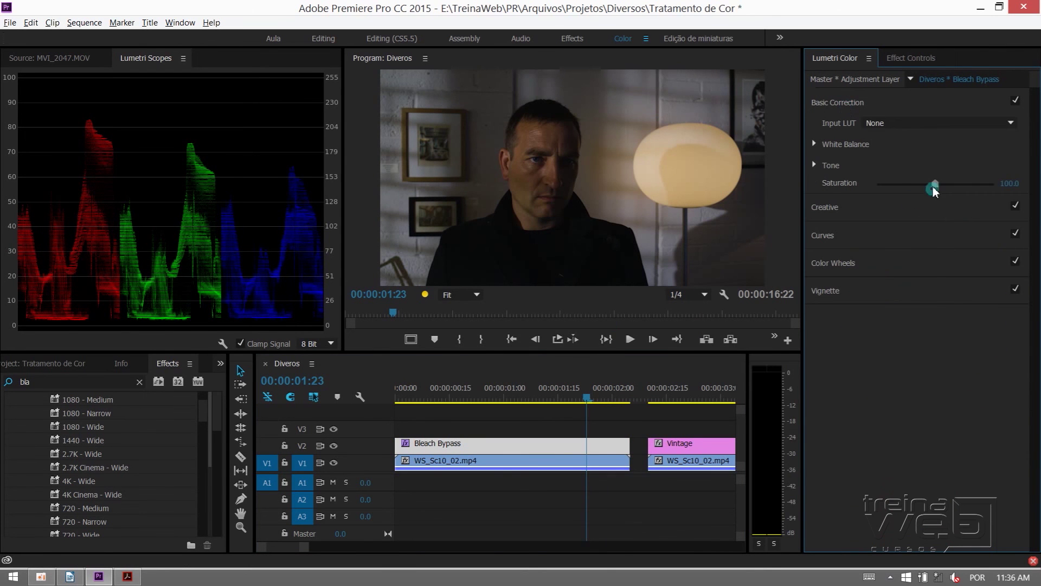
left_click_drag(935, 185, 918, 184)
left_click(833, 245)
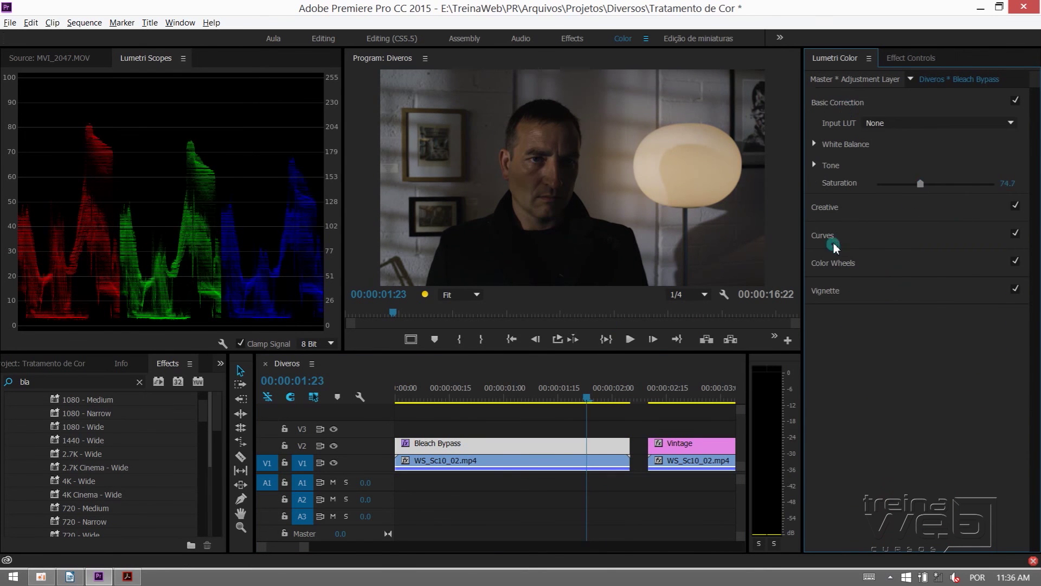
Steepen the RGB curve's S shape to brighten the image, then show the Creative settings.
left_click(837, 243)
left_click(817, 184)
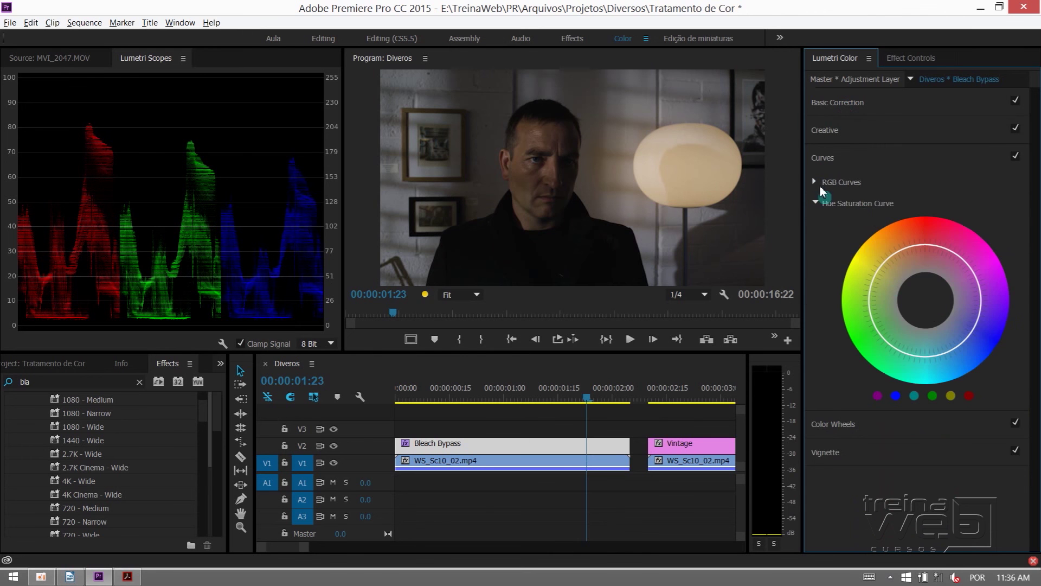
left_click_drag(887, 359, 861, 375)
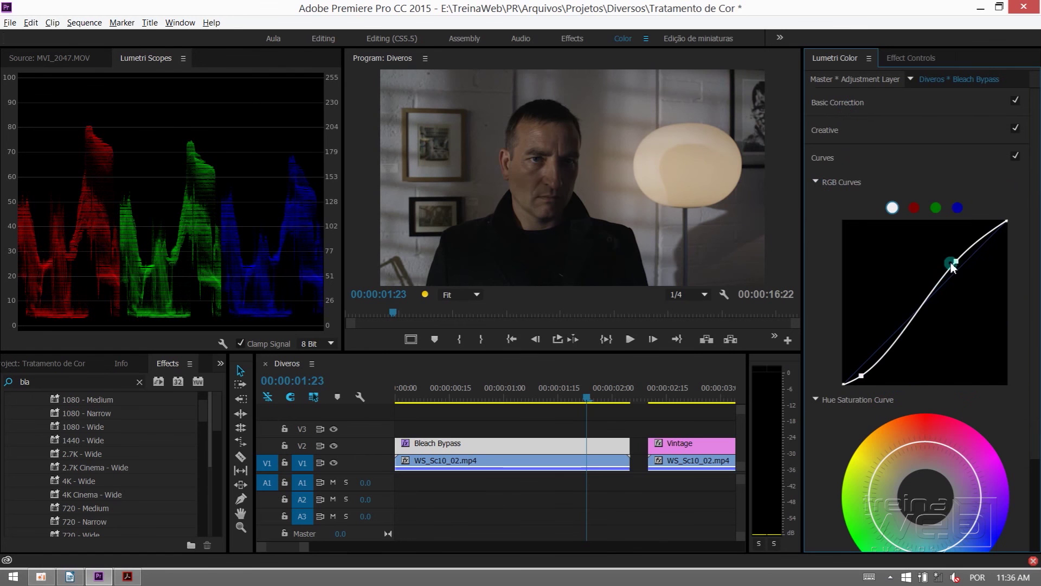
left_click_drag(956, 261, 947, 262)
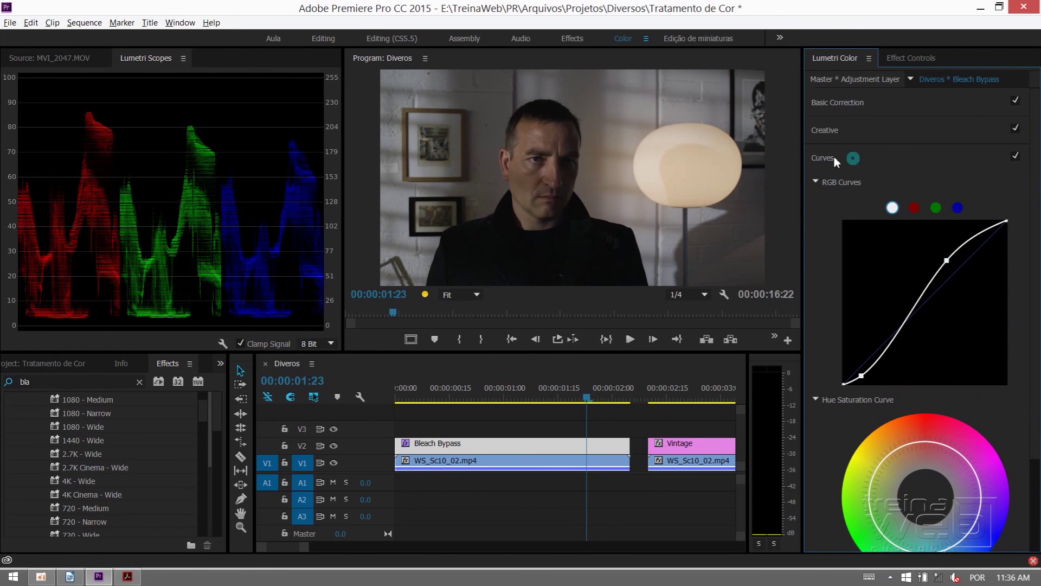
left_click(853, 158)
left_click(849, 102)
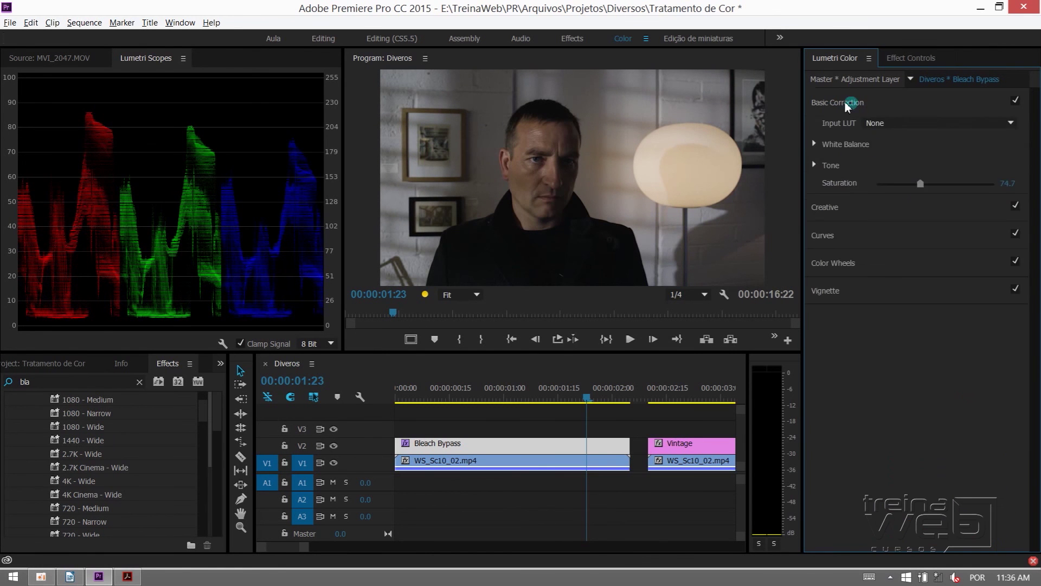
left_click(844, 103)
left_click(828, 131)
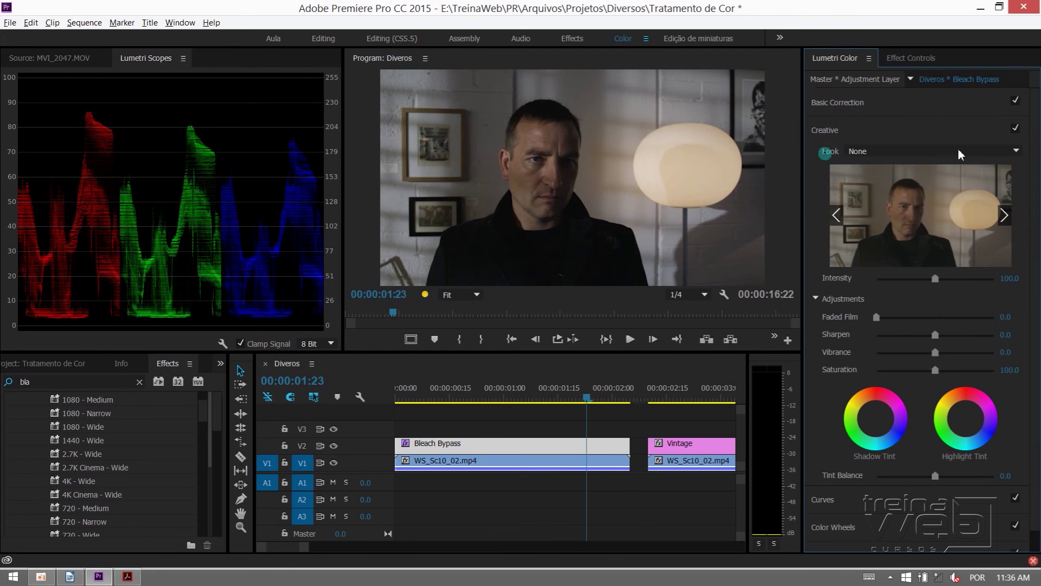
Look through the Creative Looks list twice, leaving Look at None.
left_click(1016, 150)
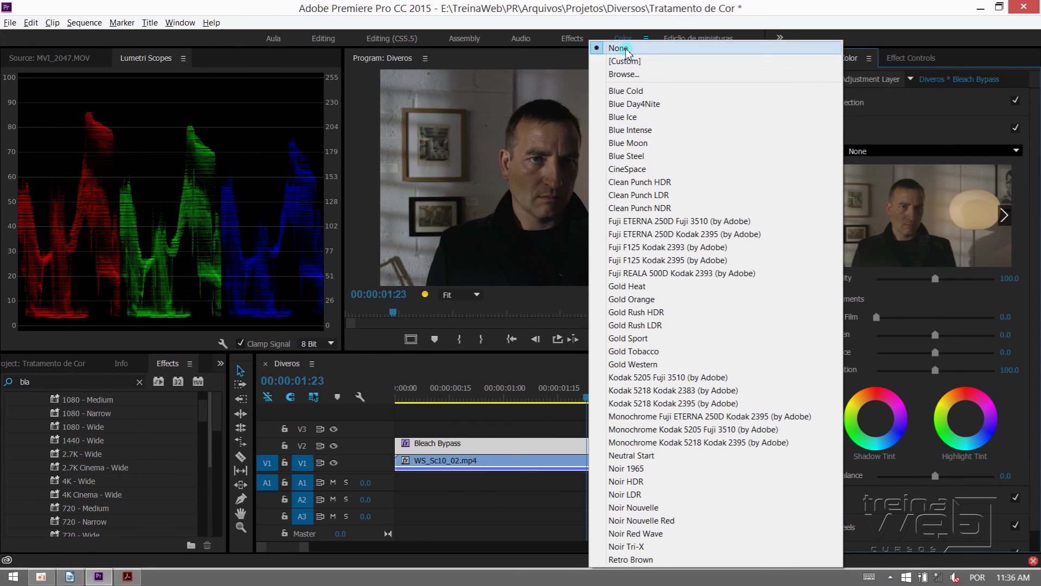
left_click(941, 152)
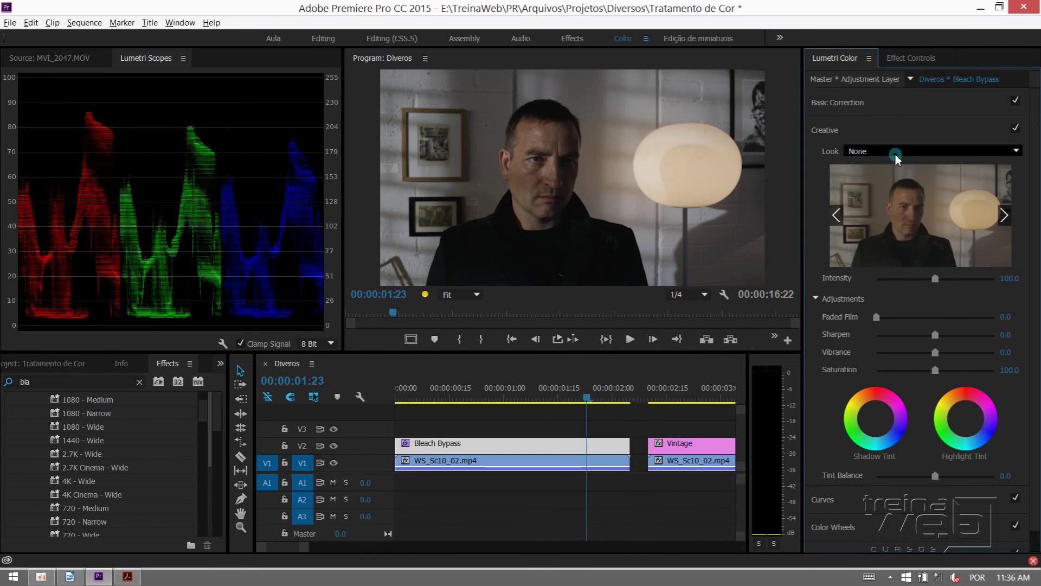
left_click(933, 154)
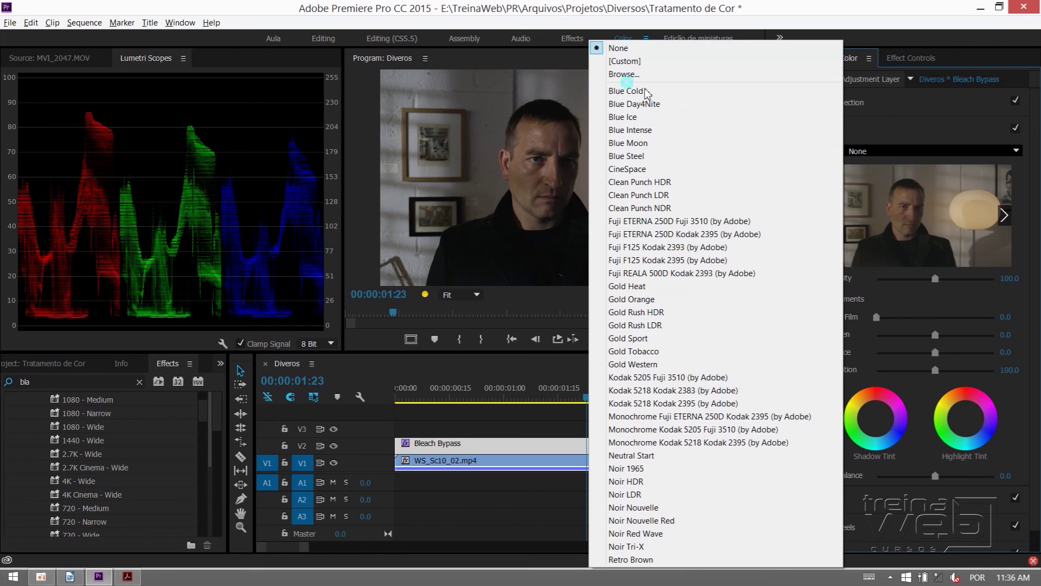
left_click(914, 126)
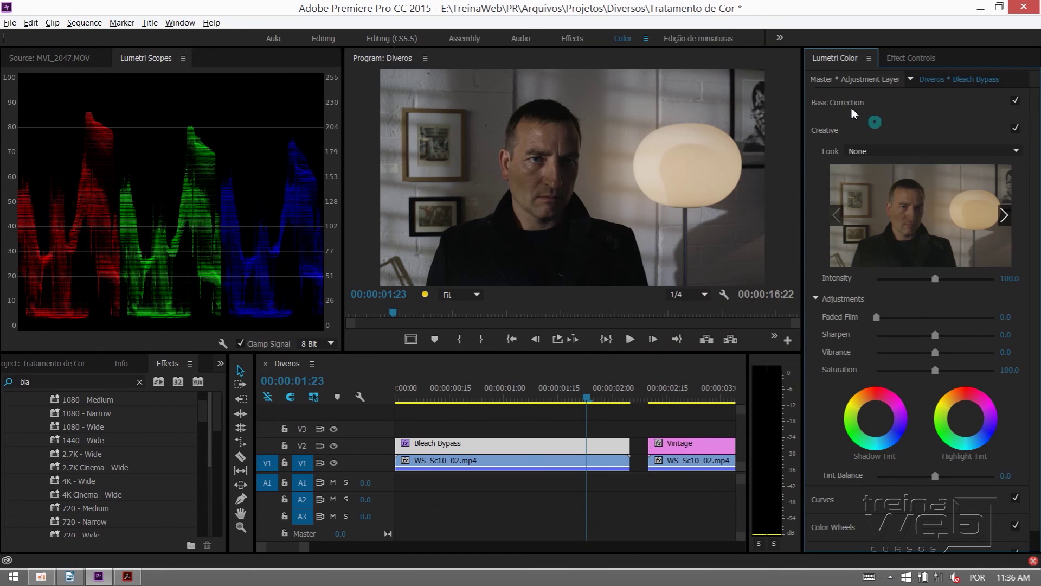
Check the Lumetri Color effect in Effect Controls, then reopen the Creative Looks list.
left_click(895, 59)
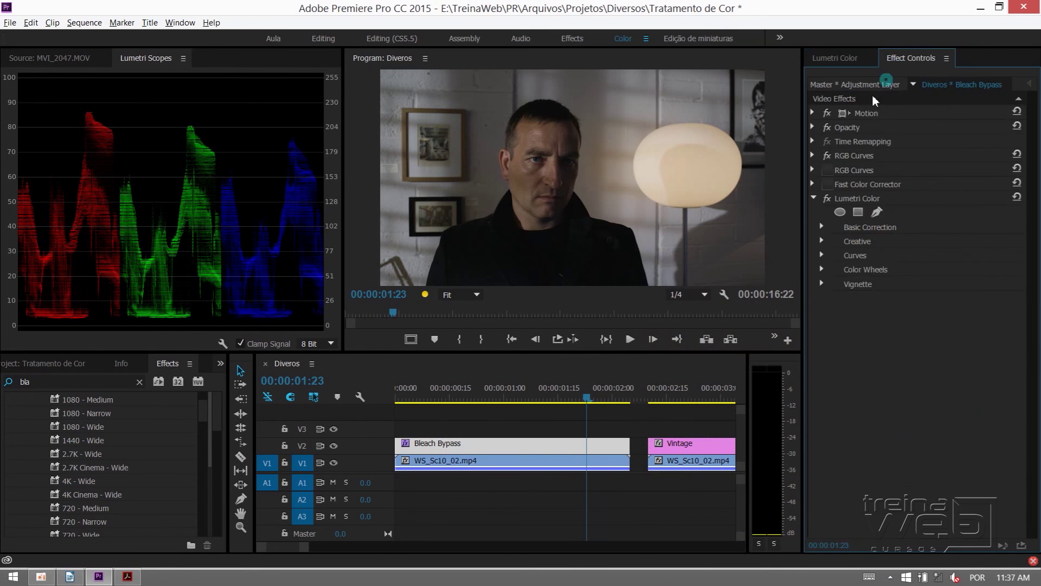
right_click(860, 202)
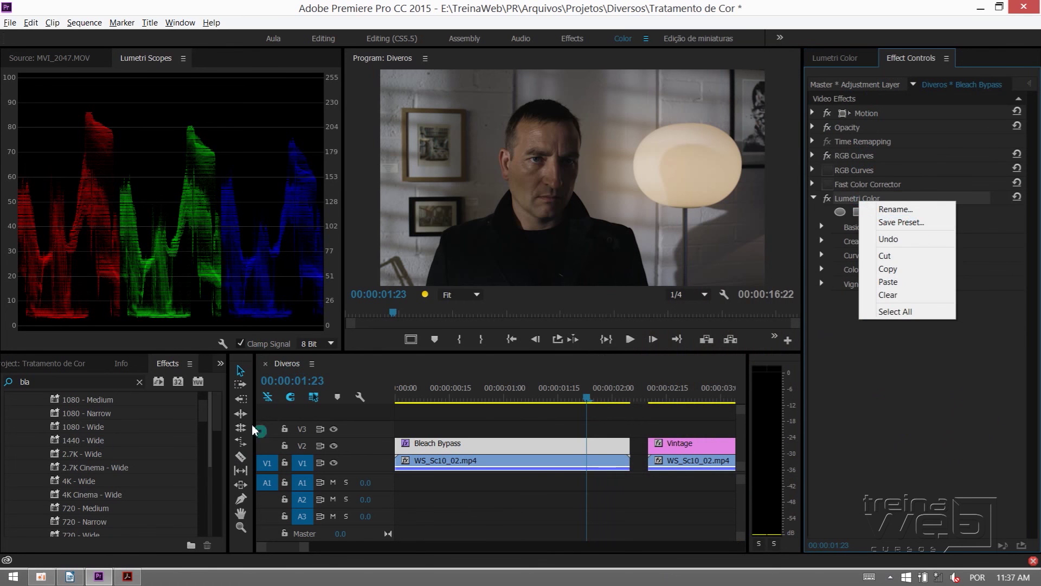
scroll(124, 421, "up", 2)
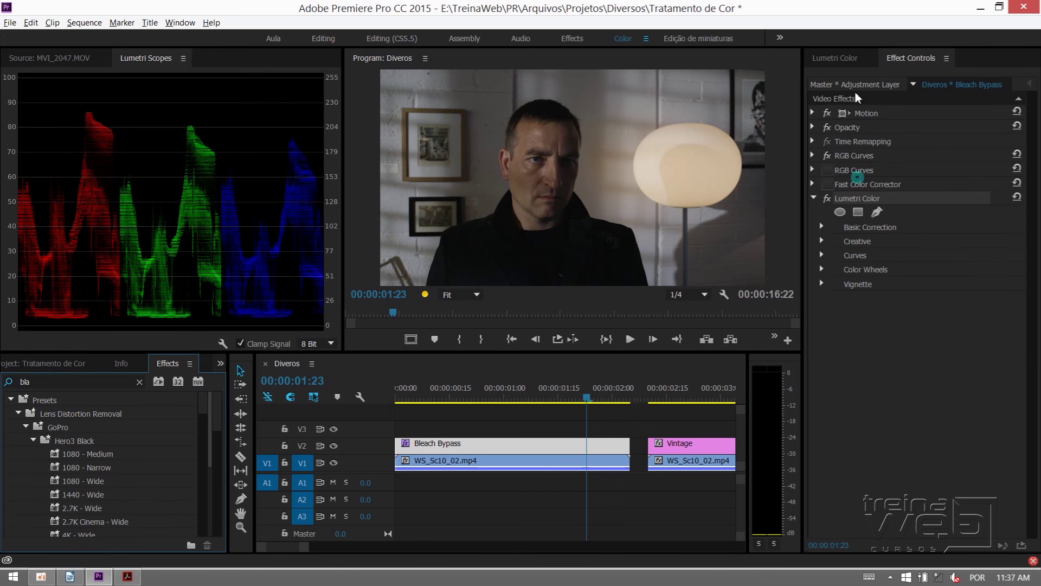
left_click(846, 58)
left_click(942, 152)
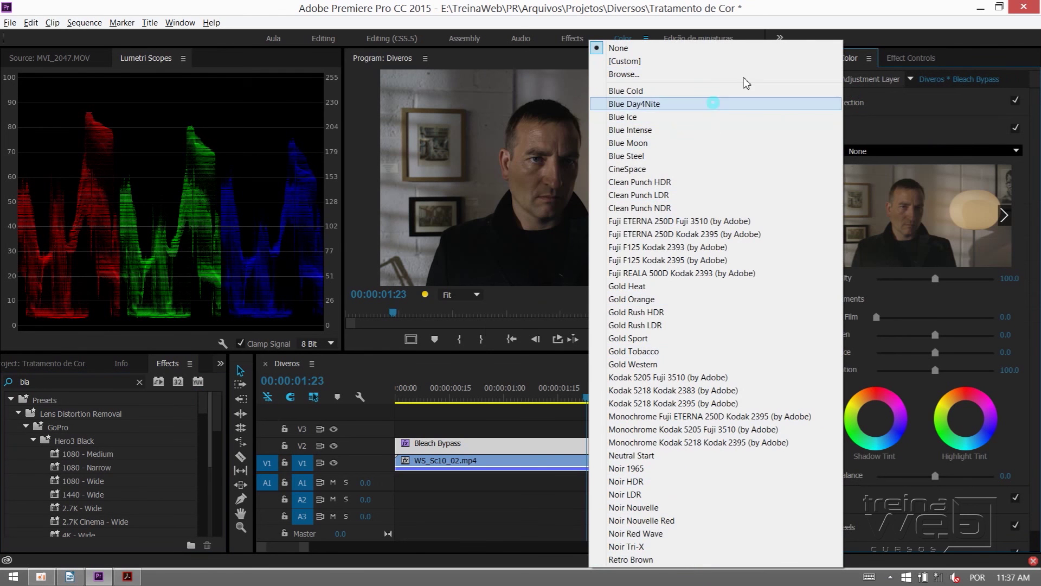
Preview successive Creative Looks on the thumbnail, passing Blue Intense and Clean Punch HDR.
left_click(933, 132)
left_click(861, 130)
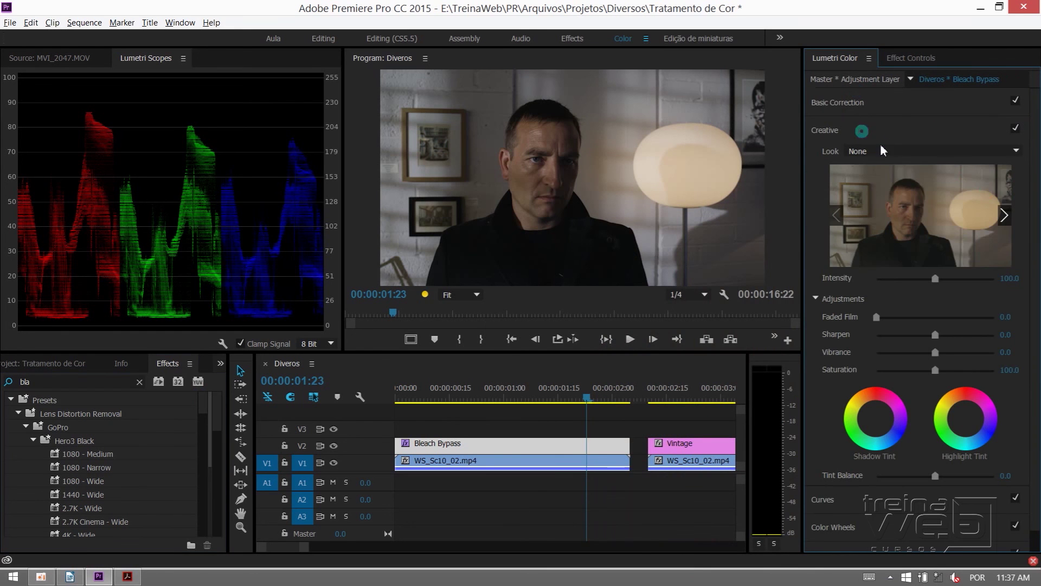
left_click(1009, 220)
left_click(1007, 219)
left_click(1007, 219)
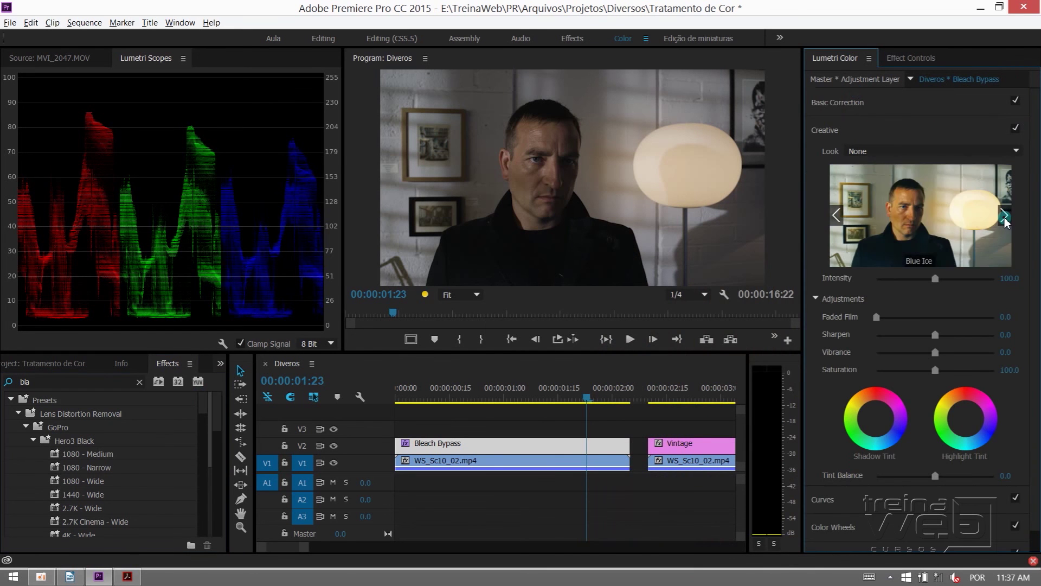
left_click(1006, 216)
left_click(1006, 217)
left_click(1006, 217)
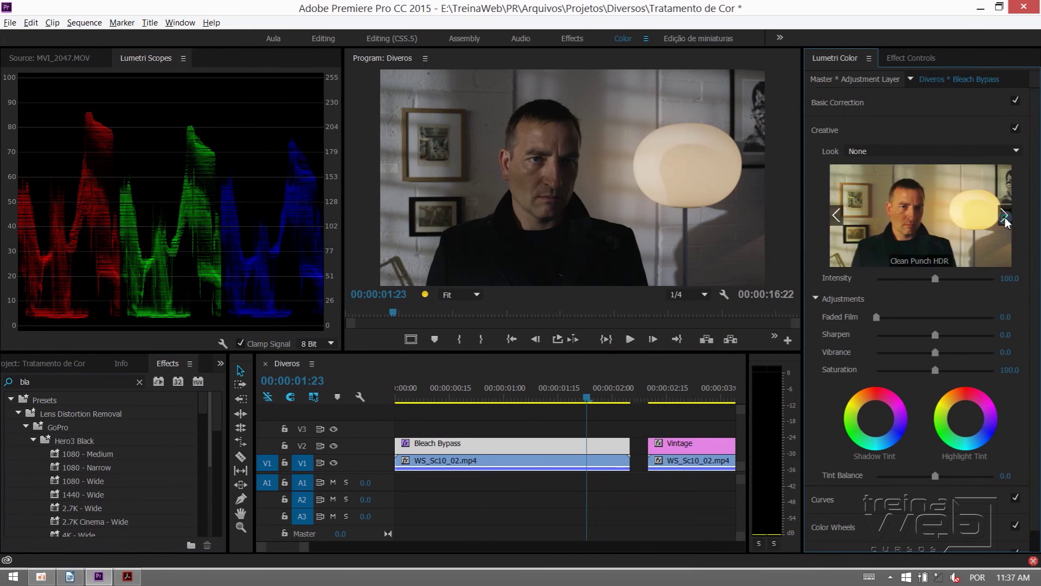
Try the Browse… and [Custom] Look options, cancelling each file dialog.
left_click(868, 152)
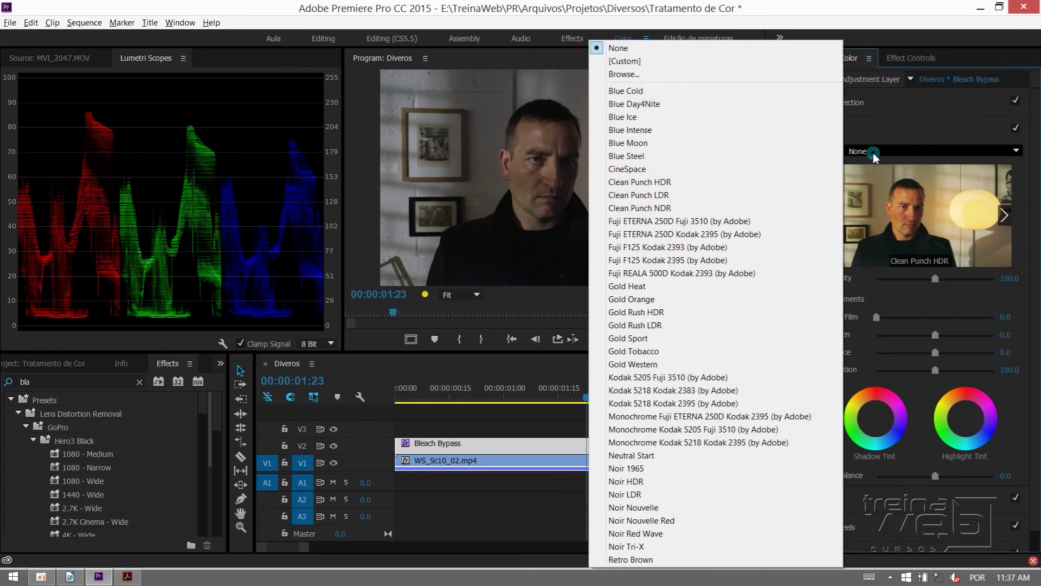
left_click(632, 75)
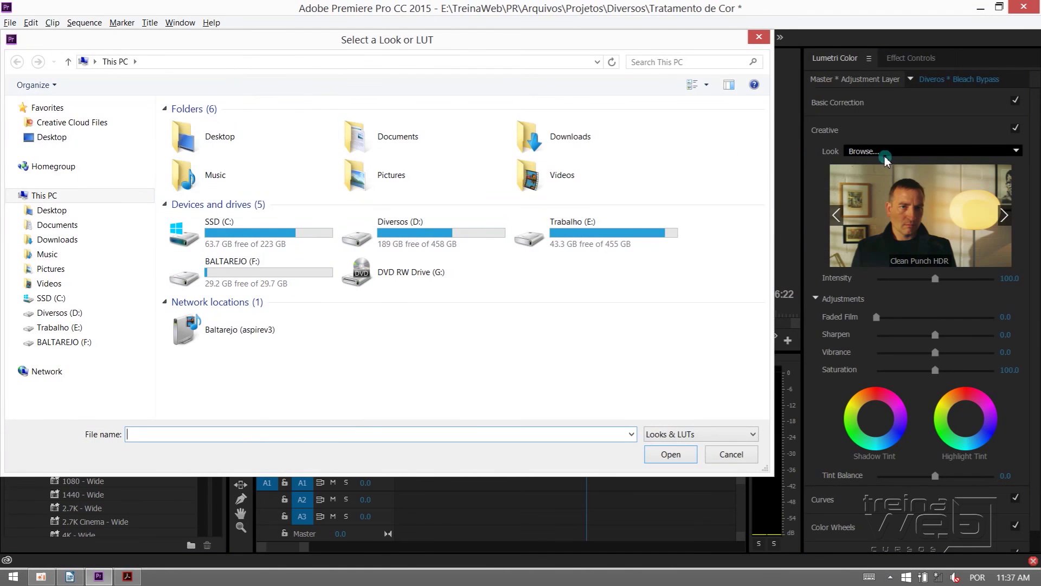
key("Escape")
left_click(872, 154)
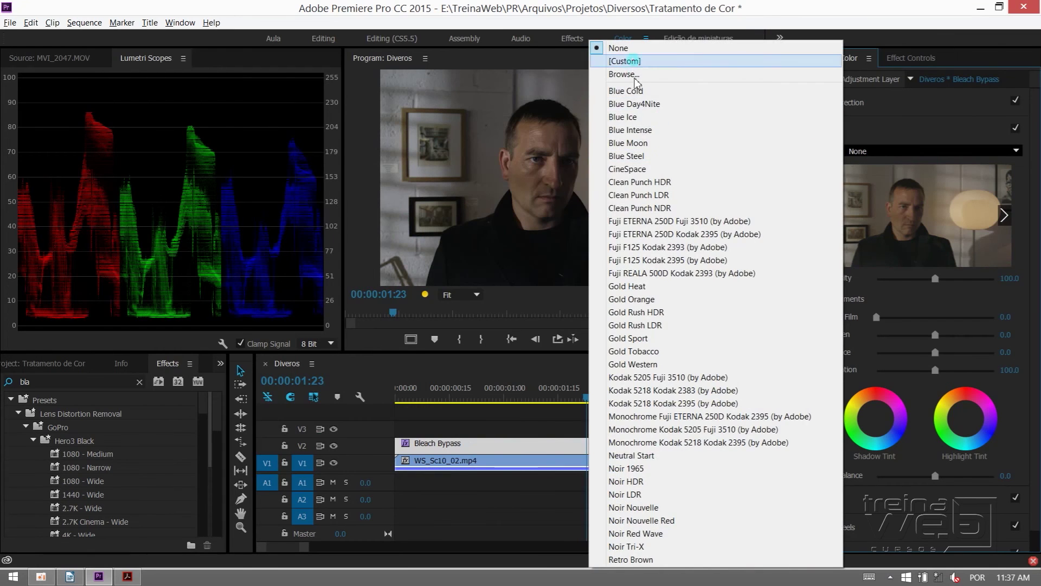
left_click(637, 62)
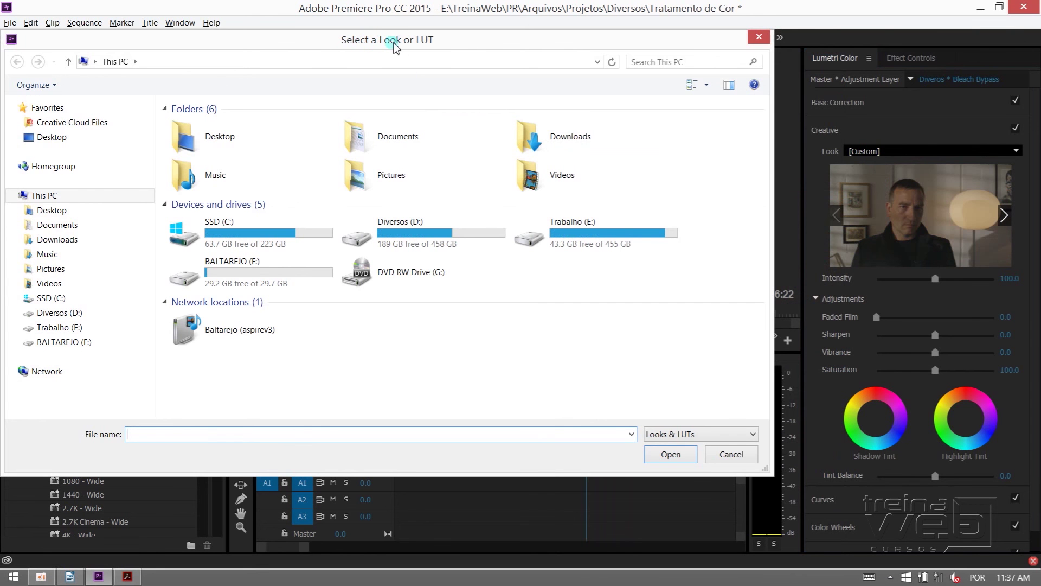
key("Escape")
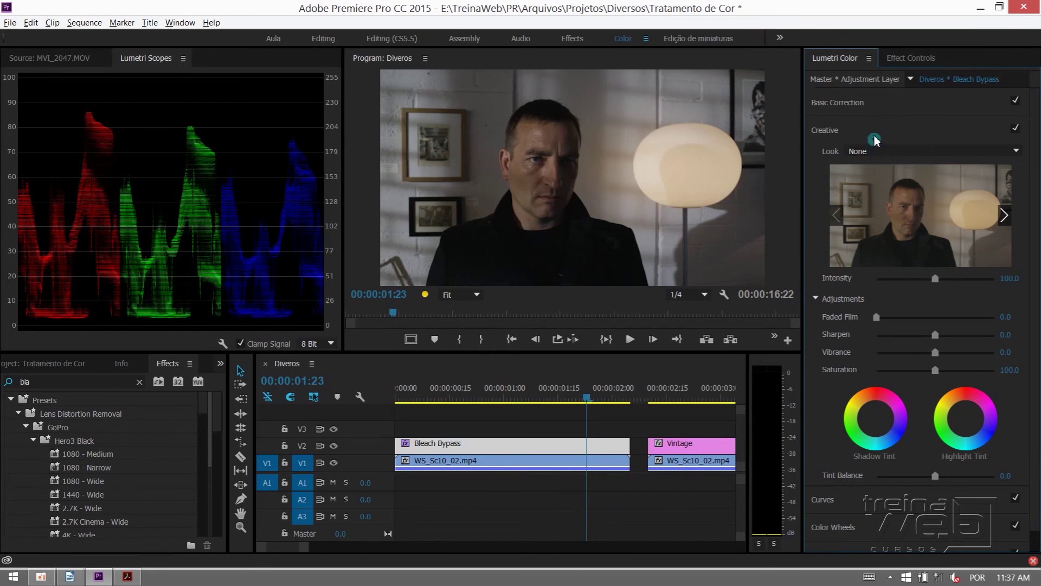
Keep the Look at None and collapse the Creative section.
left_click(851, 151)
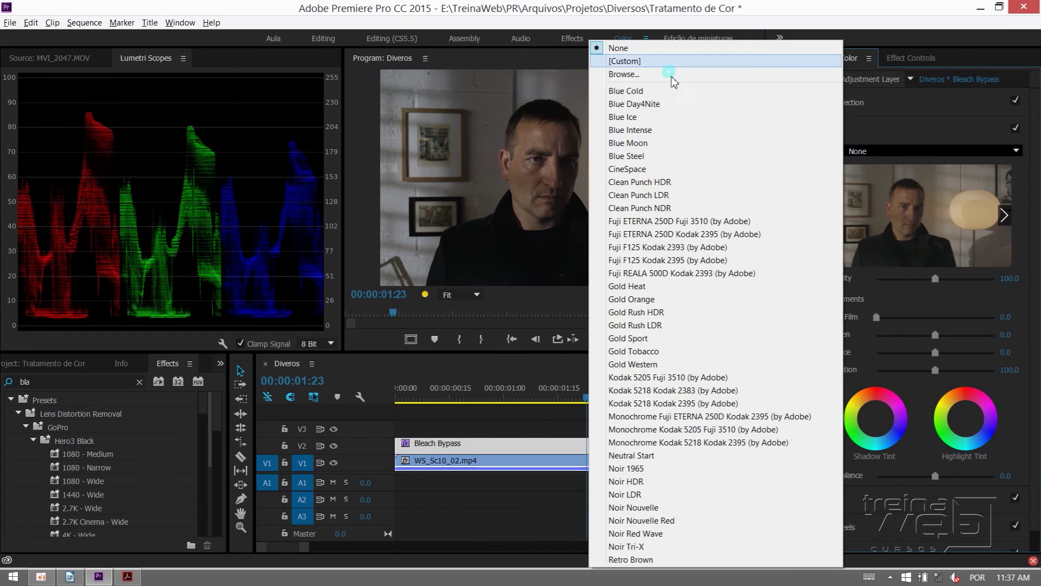
left_click(884, 127)
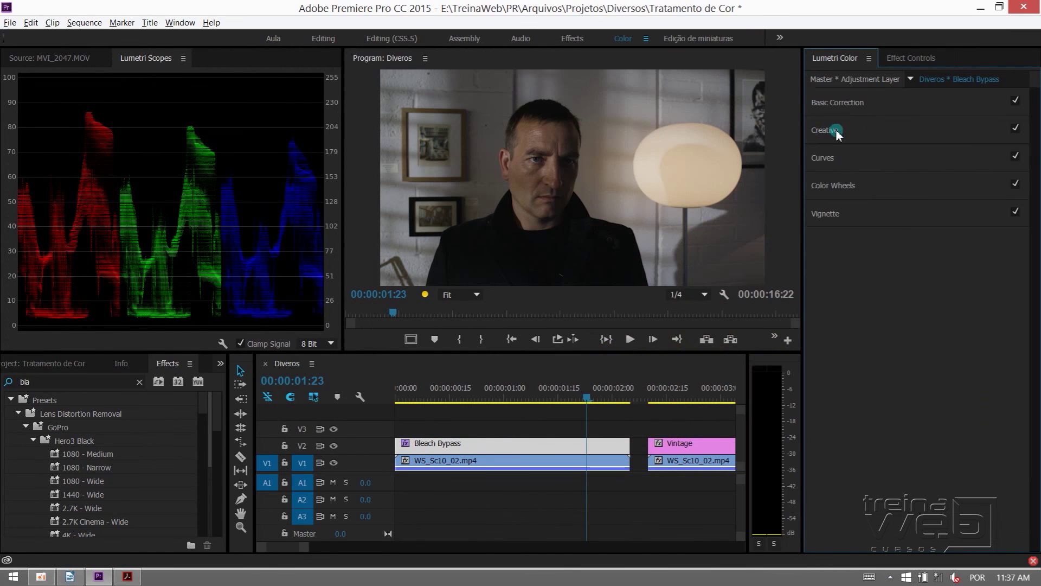
left_click(837, 130)
left_click(836, 130)
left_click(841, 106)
left_click(892, 124)
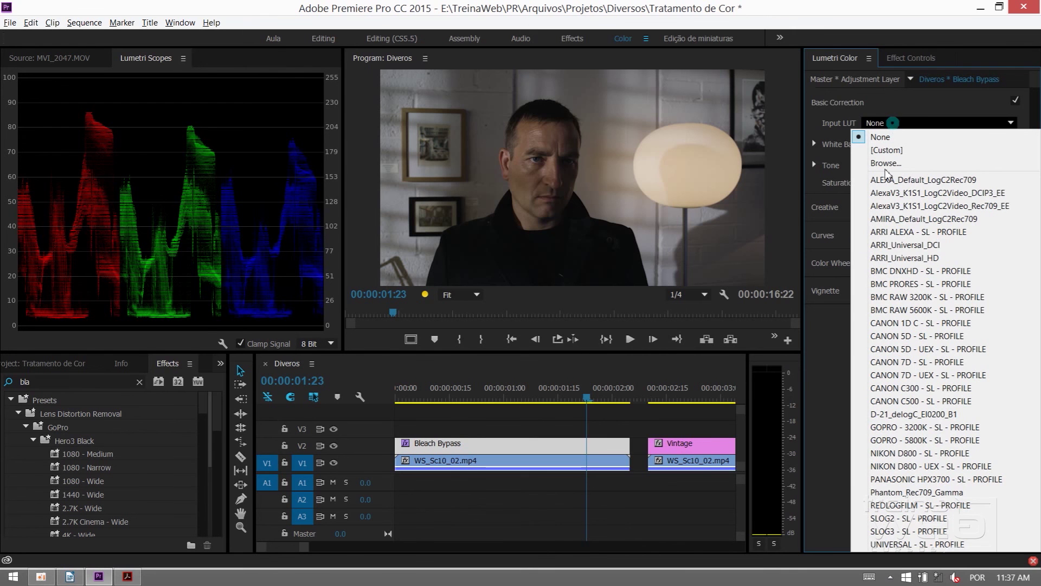
left_click(835, 122)
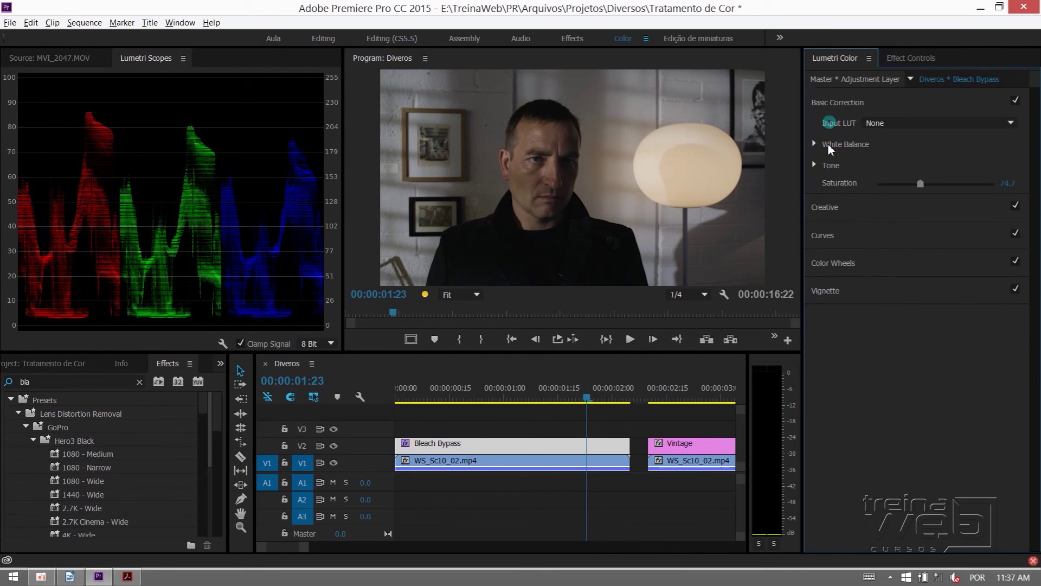
left_click(841, 105)
left_click(835, 133)
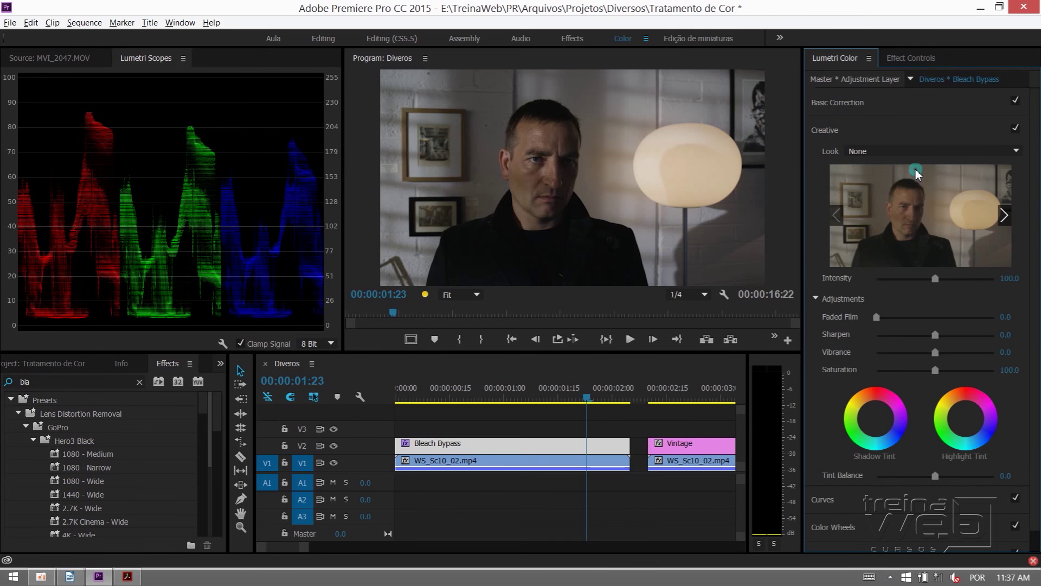
left_click(905, 152)
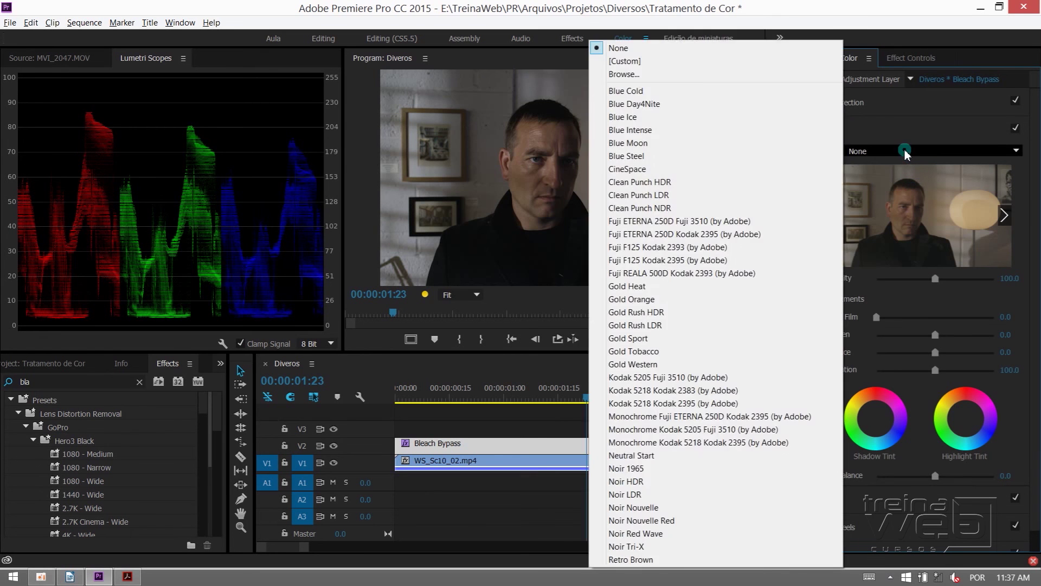
left_click(889, 134)
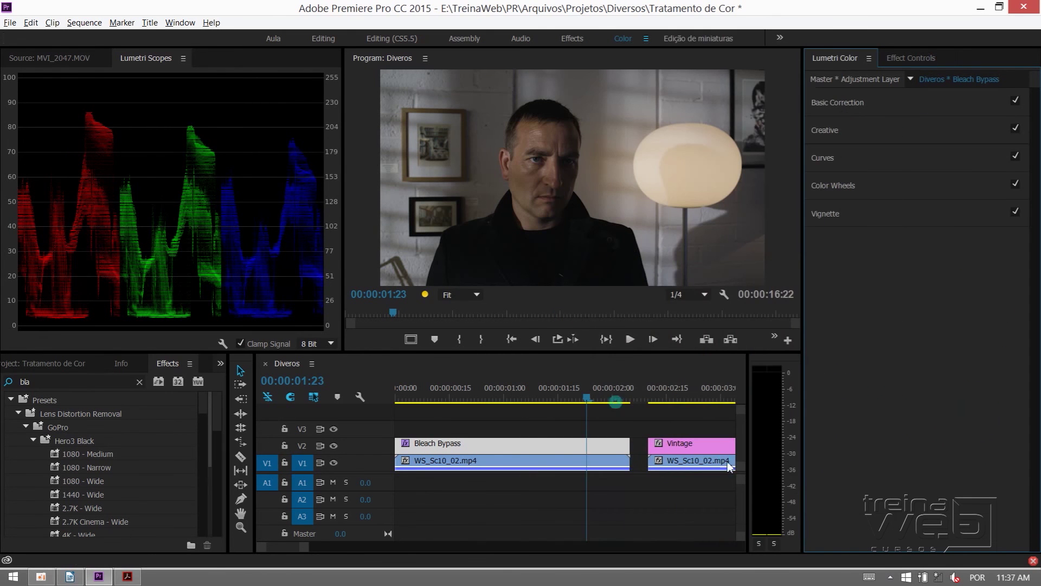